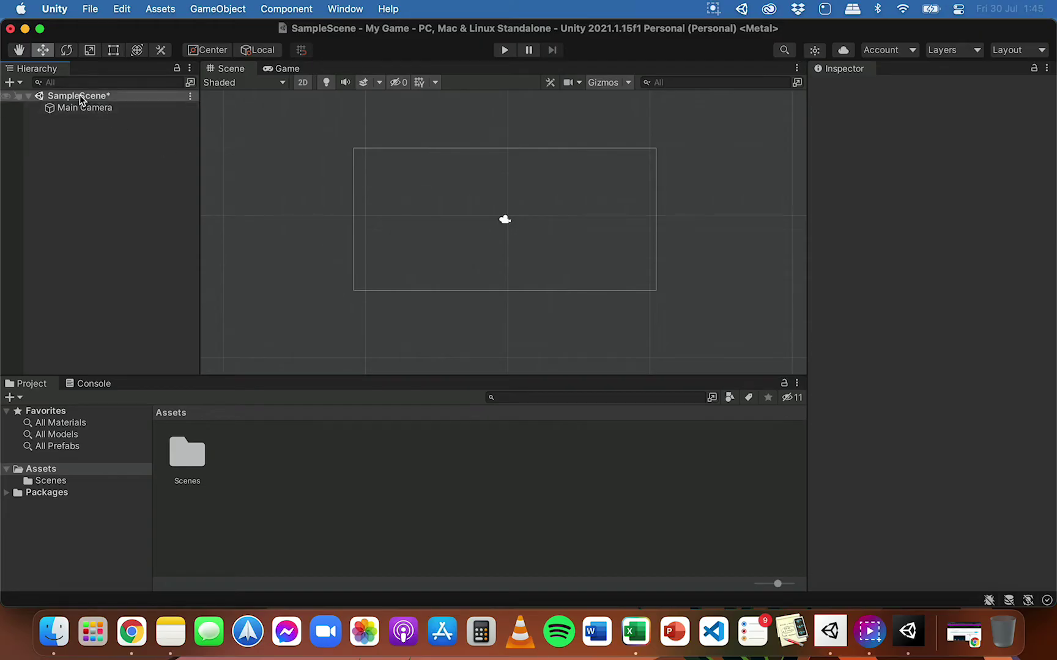
Step: Rename the SampleScene asset in the Scenes folder to "Level 1" and reload the open scene
{"action": "double_click", "coordinate": [180, 459]}
{"action": "left_click", "coordinate": [196, 466]}
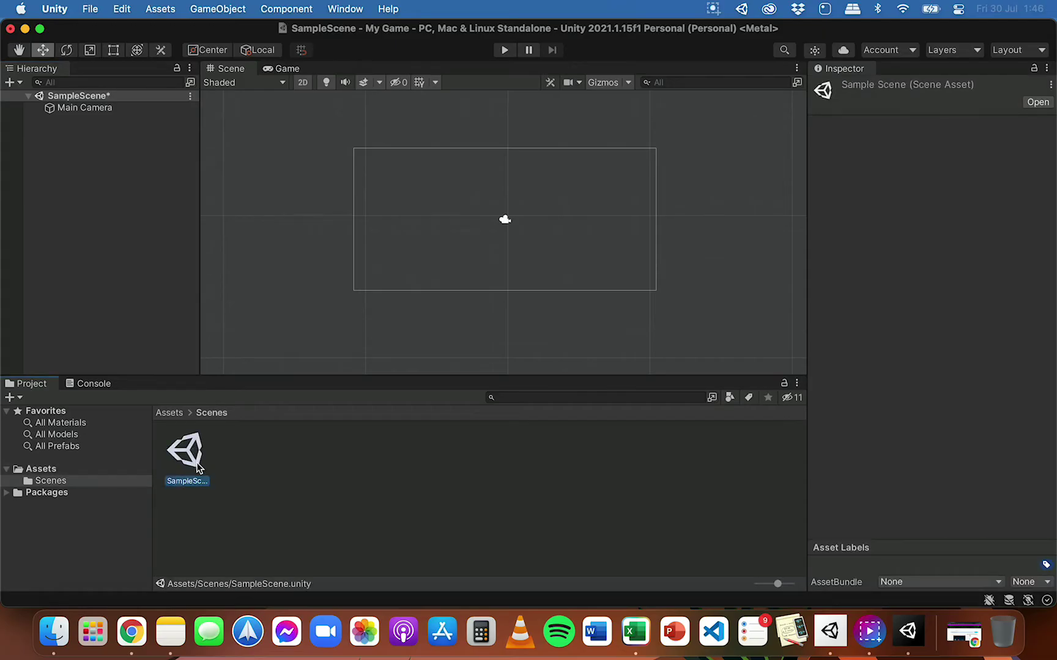
{"action": "right_click", "coordinate": [198, 468]}
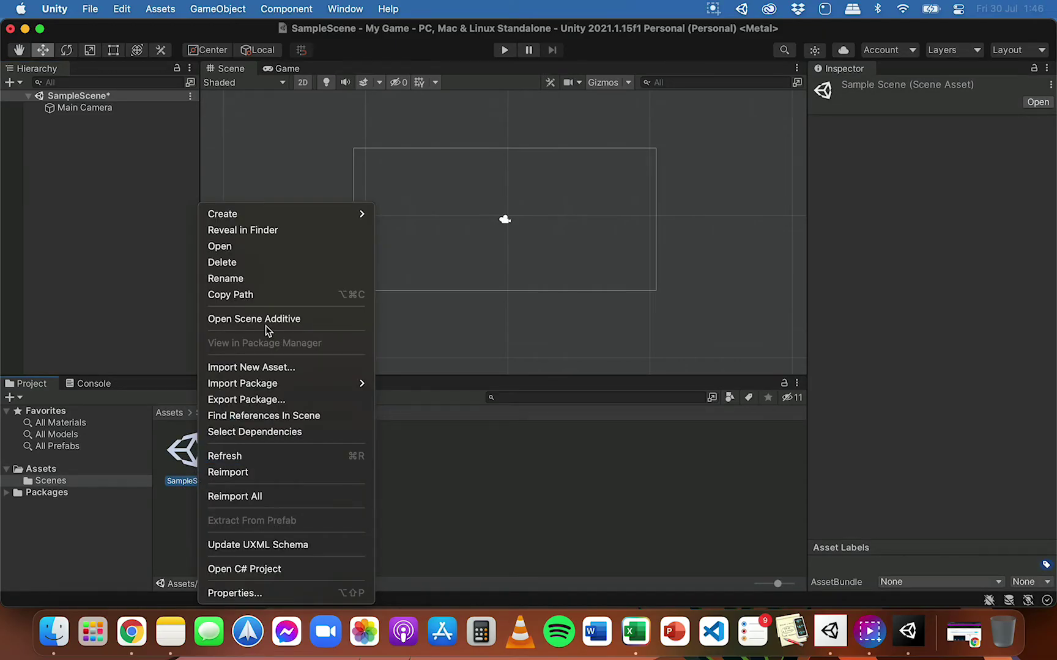
{"action": "left_click", "coordinate": [243, 281]}
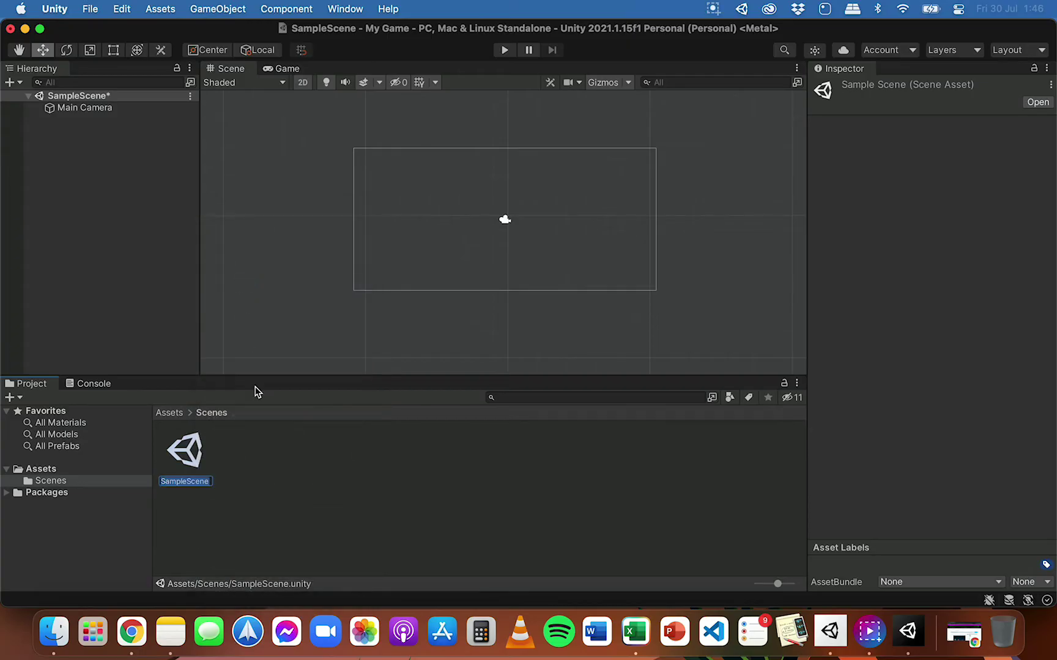
{"action": "type", "text": "Lvel"}
{"action": "key", "text": "BackSpace"}
{"action": "key", "text": "BackSpace"}
{"action": "key", "text": "BackSpace"}
{"action": "type", "text": "evel 1"}
{"action": "key", "text": "Return"}
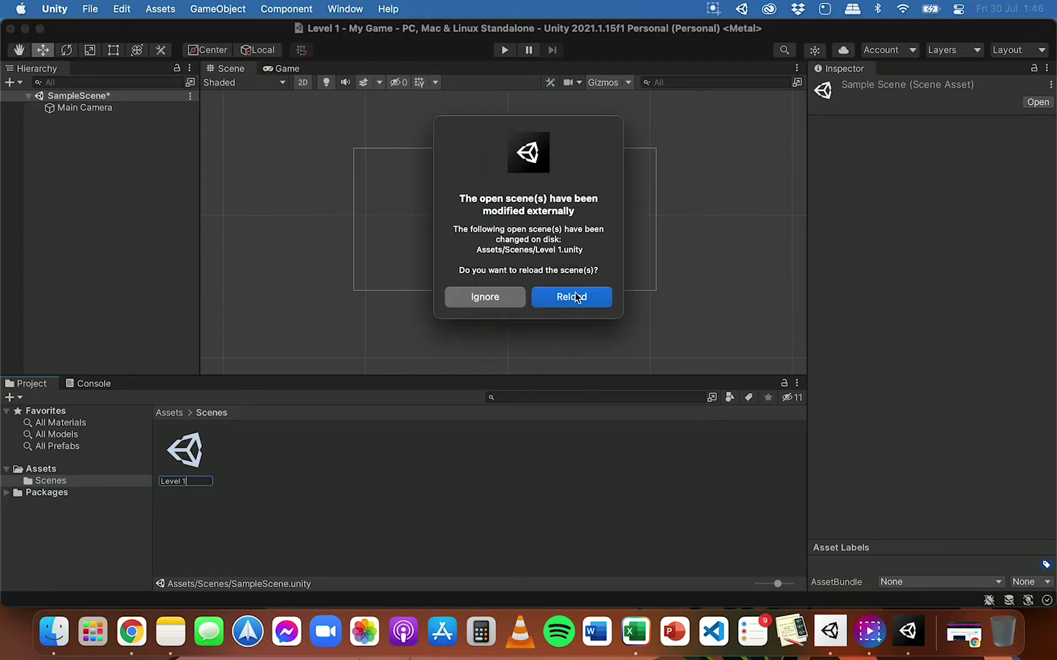
{"action": "left_click", "coordinate": [593, 299]}
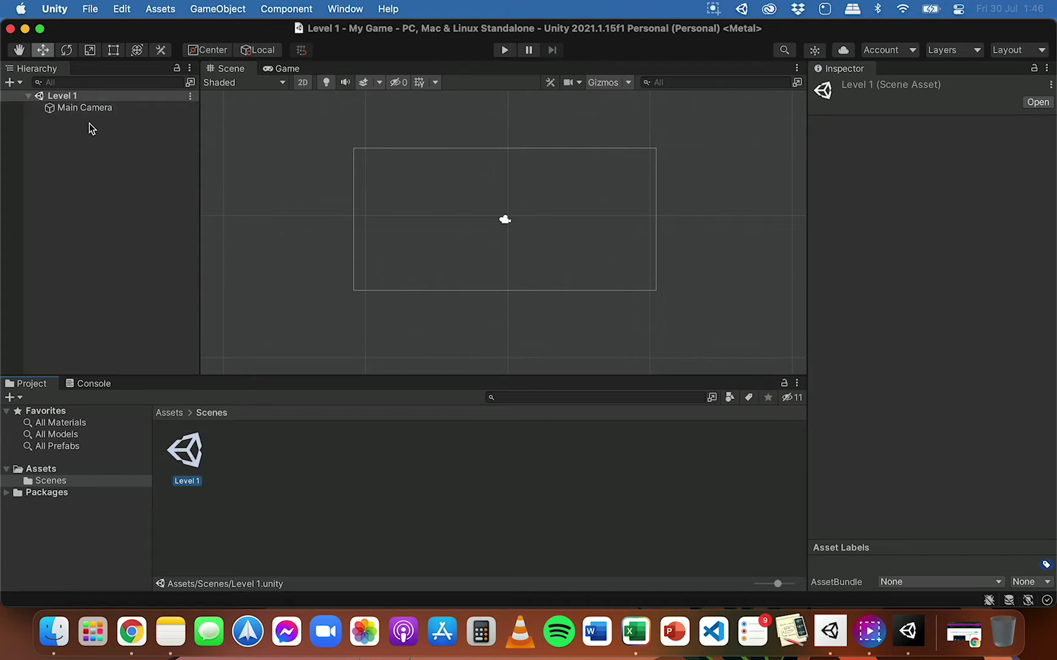
Step: Return to the Assets folder and view the options for importing new assets
{"action": "left_click", "coordinate": [170, 412]}
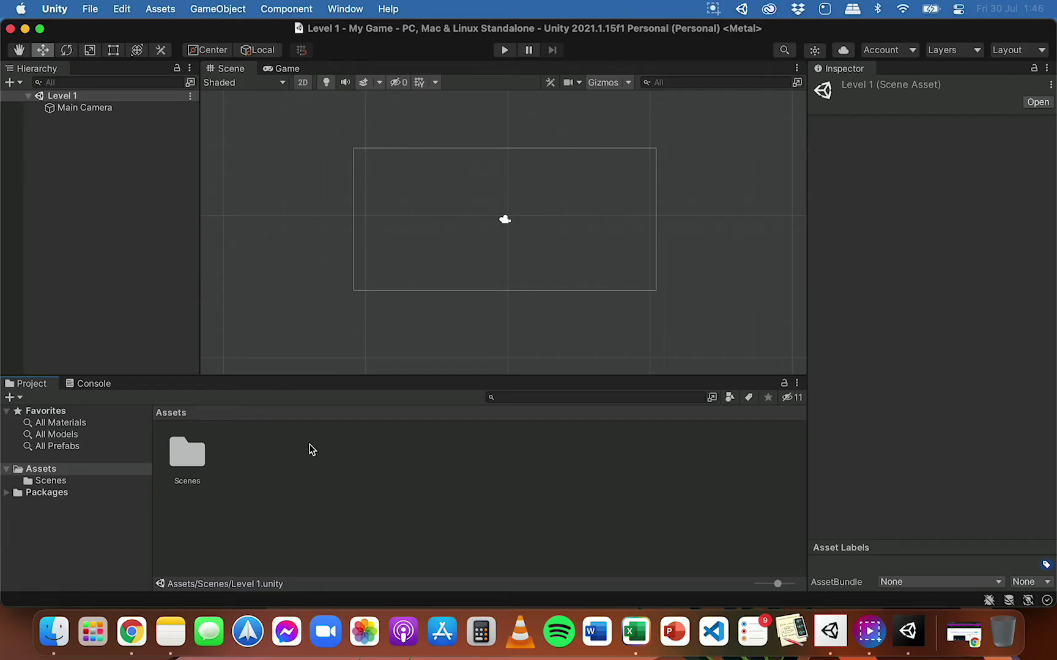
{"action": "right_click", "coordinate": [303, 497]}
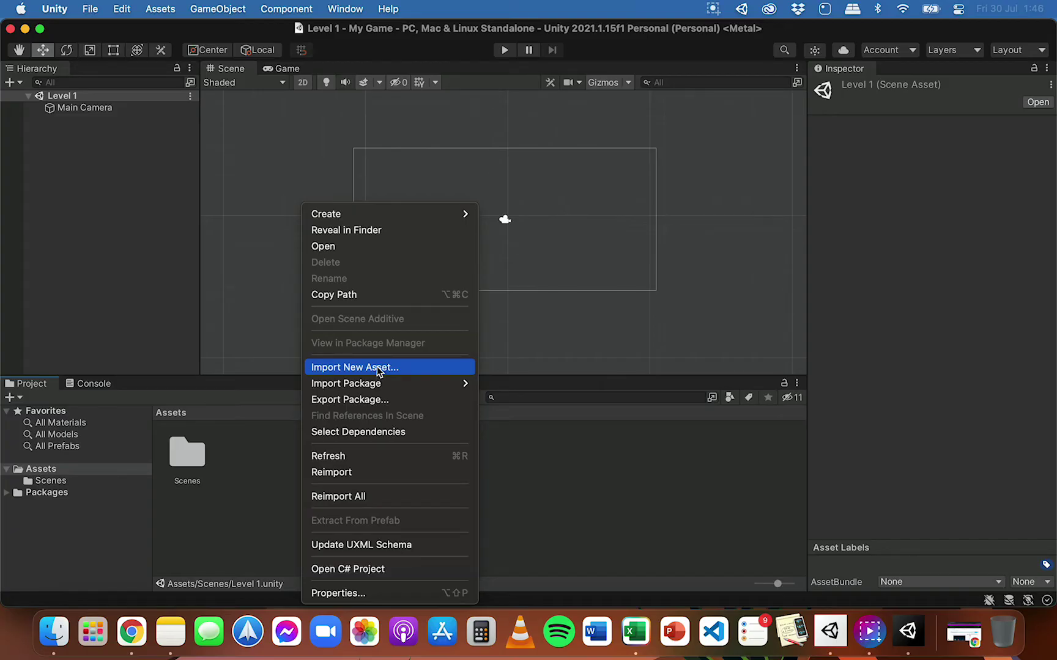
{"action": "mouse_move", "coordinate": [385, 378]}
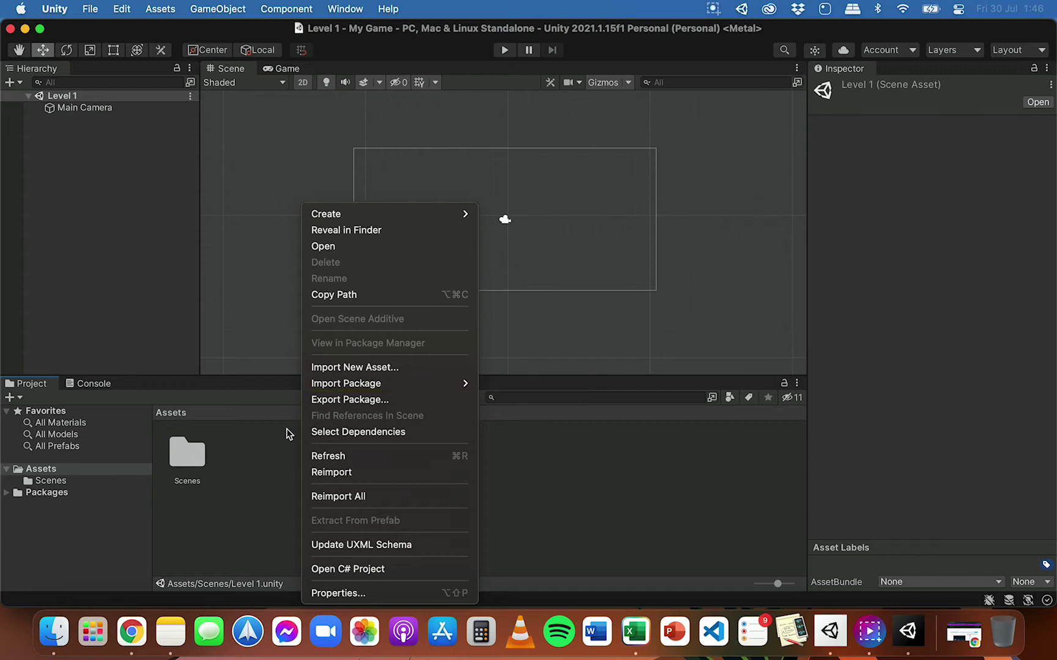
{"action": "left_click", "coordinate": [275, 447]}
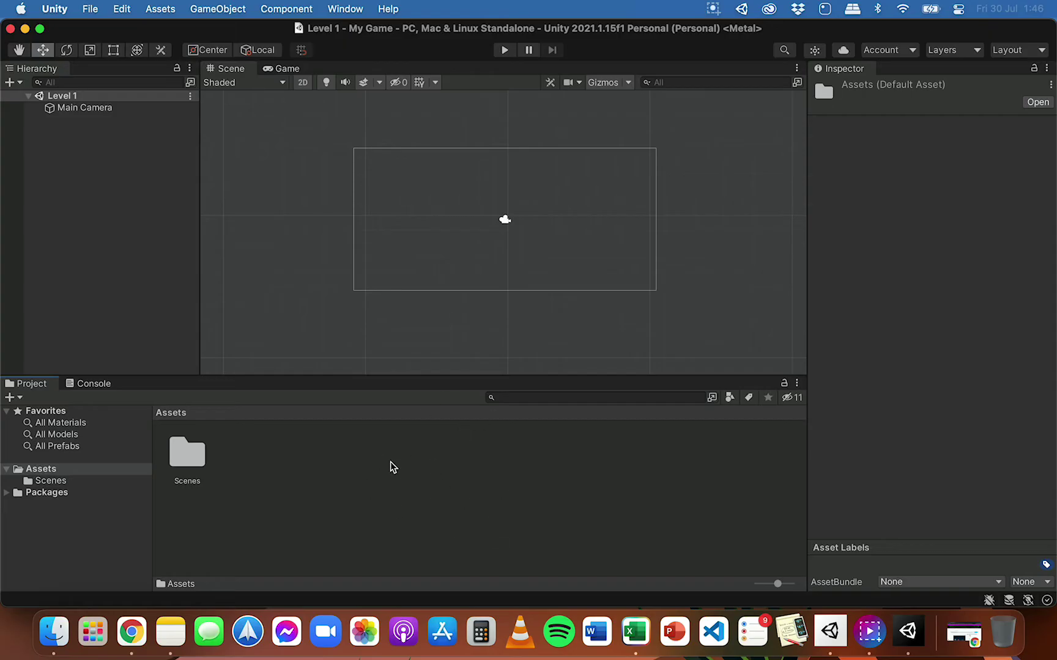
Step: Switch to Finder and look through the image files in the Sprites folder of Game Design Assets
{"action": "left_click", "coordinate": [66, 634]}
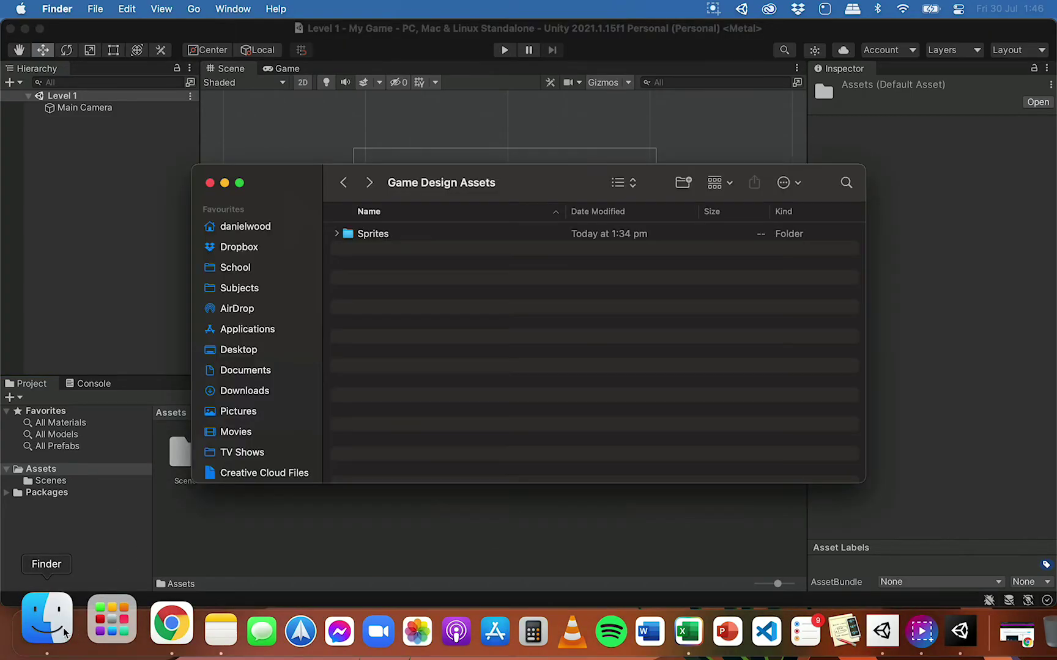
{"action": "left_click_drag", "start_coordinate": [541, 181], "coordinate": [677, 205]}
{"action": "double_click", "coordinate": [500, 261]}
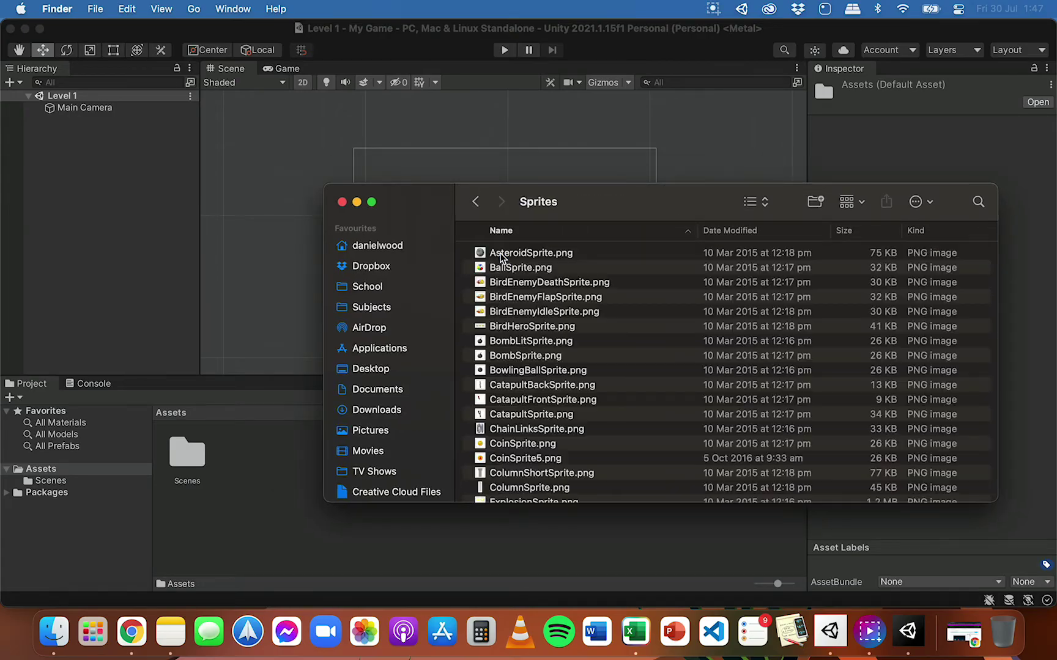
{"action": "scroll", "coordinate": [557, 330], "scroll_direction": "down", "scroll_amount": 2}
{"action": "scroll", "coordinate": [557, 330], "scroll_direction": "down", "scroll_amount": 15}
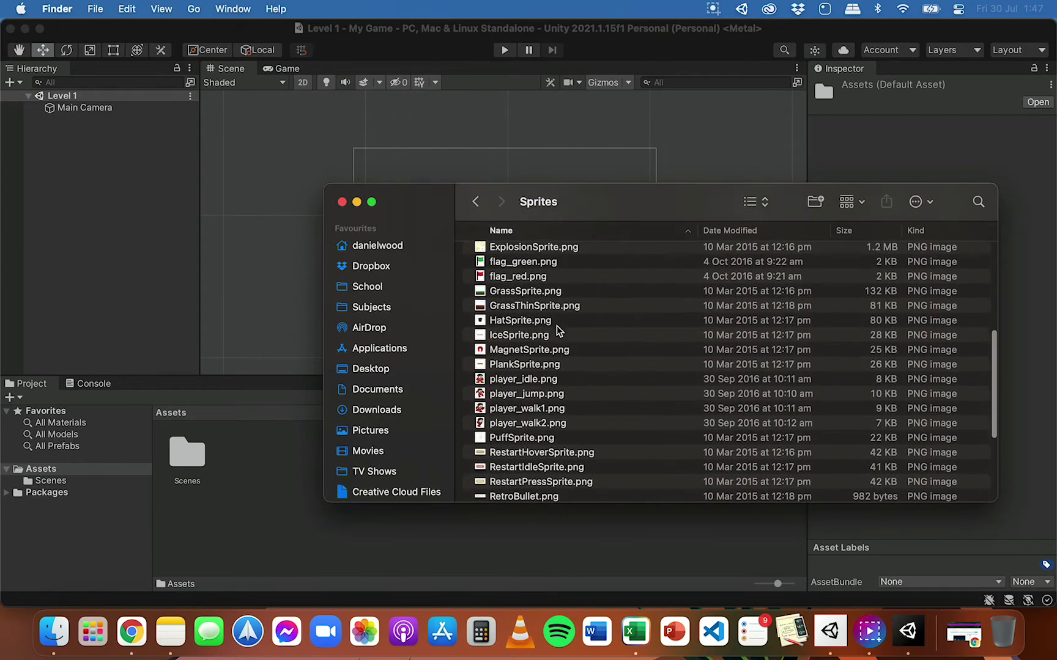
{"action": "scroll", "coordinate": [558, 331], "scroll_direction": "up", "scroll_amount": 15}
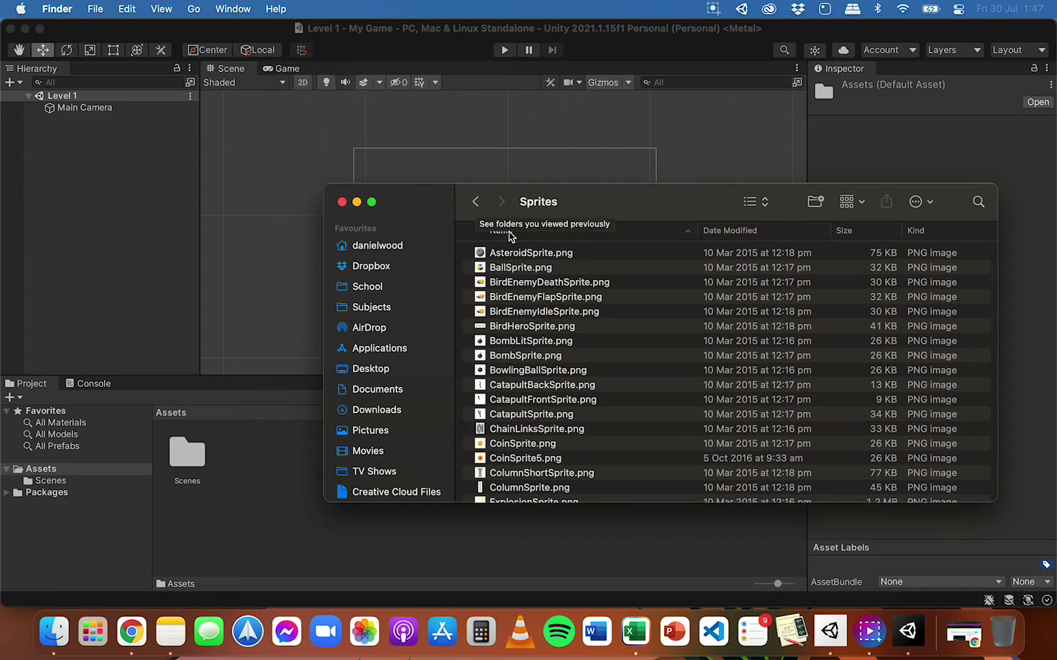
Step: Import the entire Sprites folder from Game Design Assets into the Unity project's Assets folder
{"action": "left_click", "coordinate": [478, 203]}
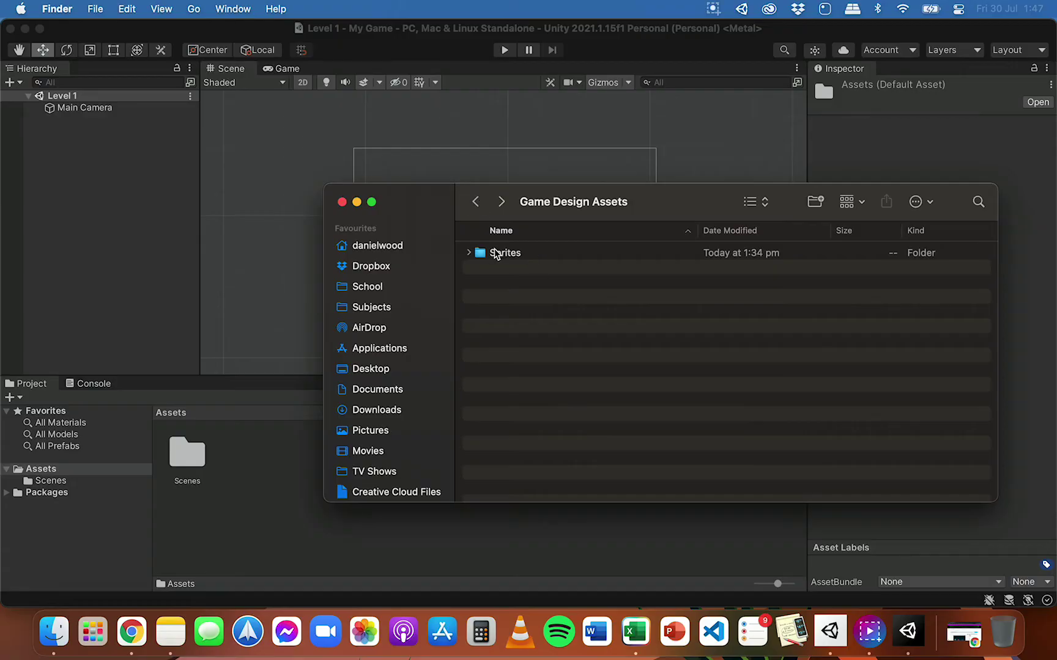
{"action": "double_click", "coordinate": [509, 251]}
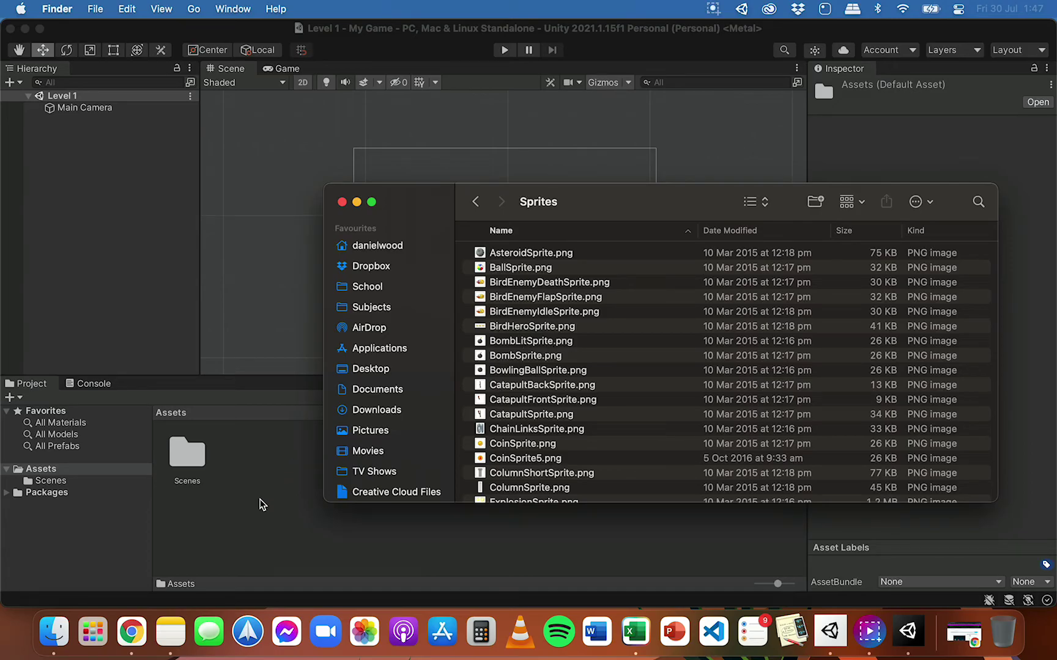
{"action": "left_click", "coordinate": [476, 201]}
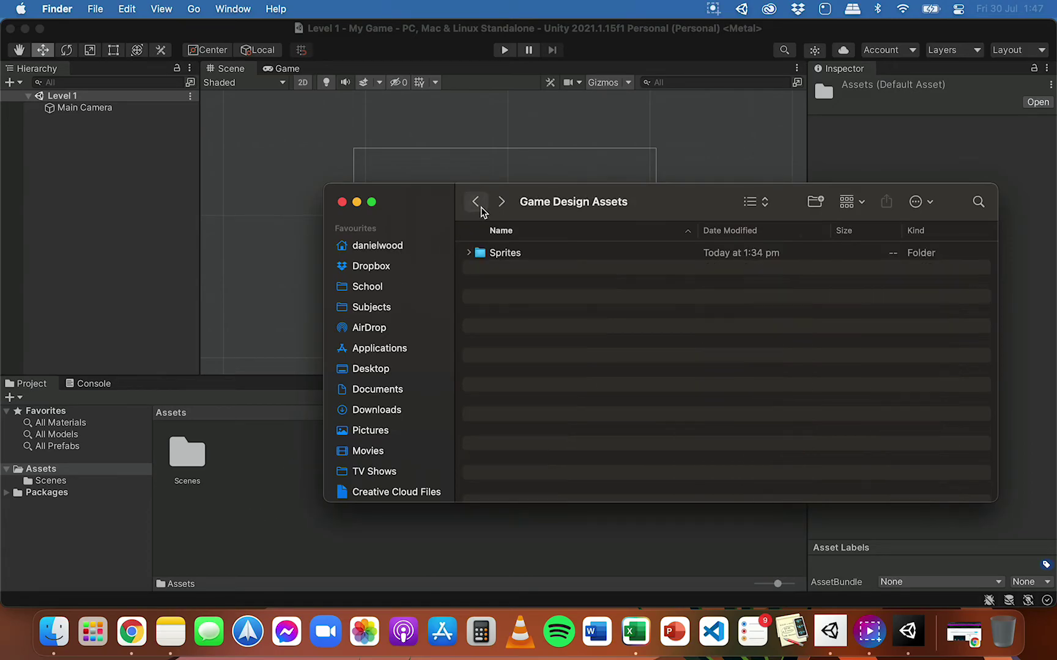
{"action": "left_click_drag", "start_coordinate": [504, 255], "coordinate": [256, 488]}
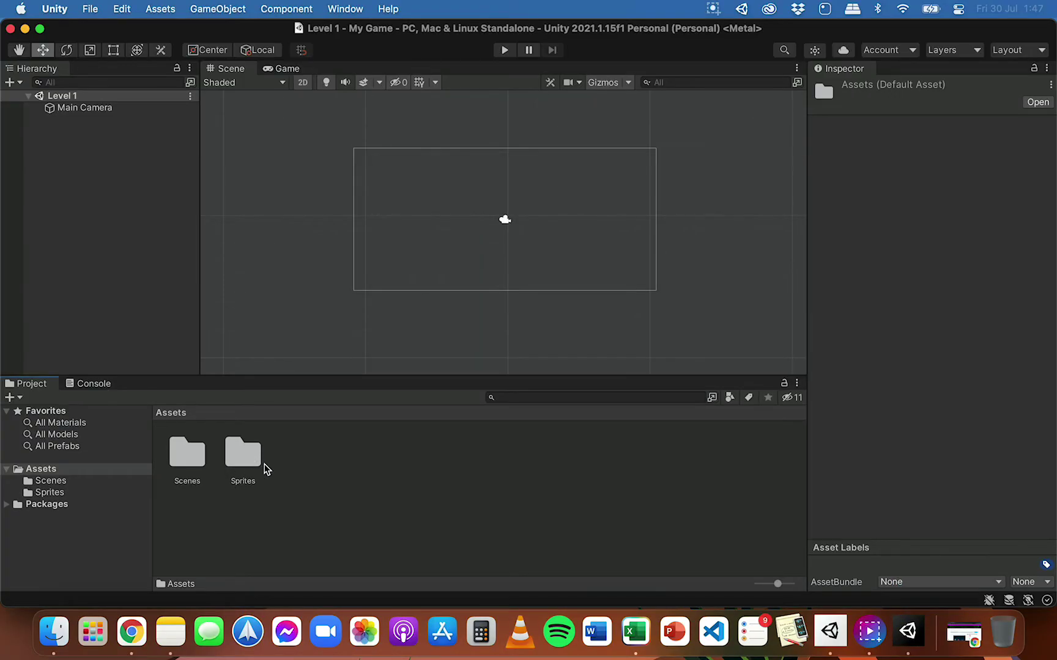
Step: Place SkyTileSprite from the Sprites folder into the scene at about X 0.4, Y 0.04
{"action": "double_click", "coordinate": [253, 459]}
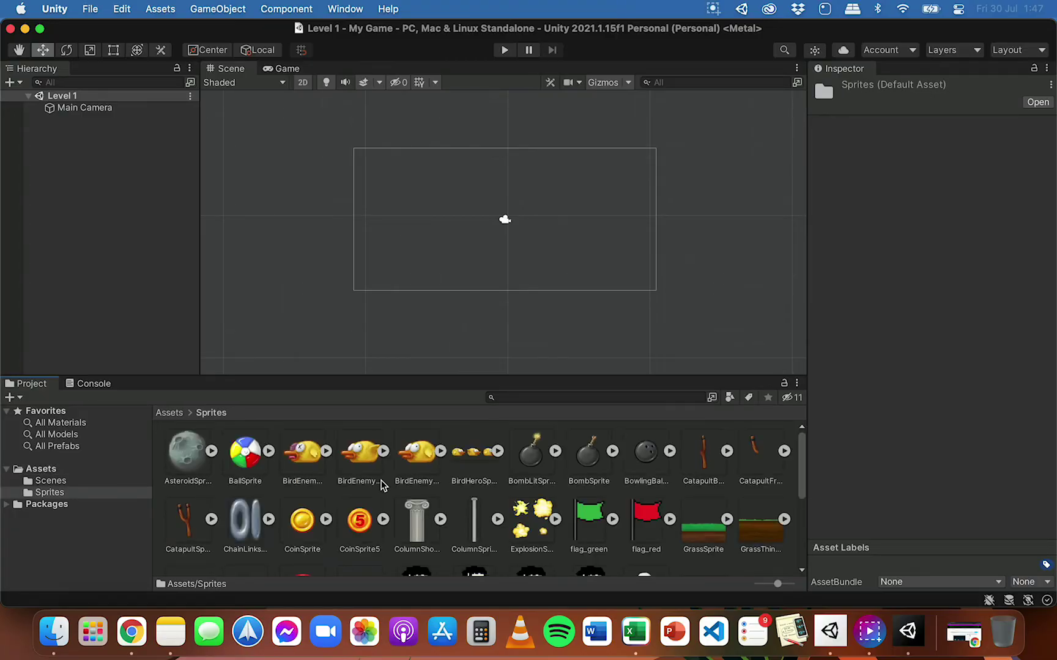
{"action": "scroll", "coordinate": [380, 485], "scroll_direction": "down", "scroll_amount": 3}
{"action": "scroll", "coordinate": [380, 485], "scroll_direction": "down", "scroll_amount": 3}
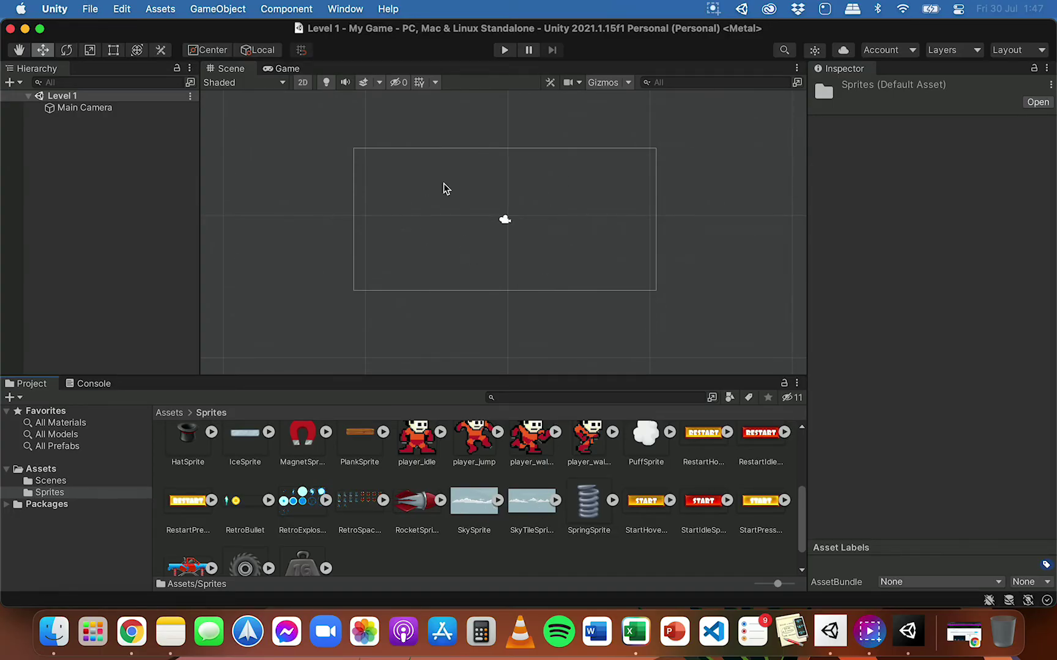
{"action": "left_click_drag", "start_coordinate": [536, 502], "coordinate": [513, 216]}
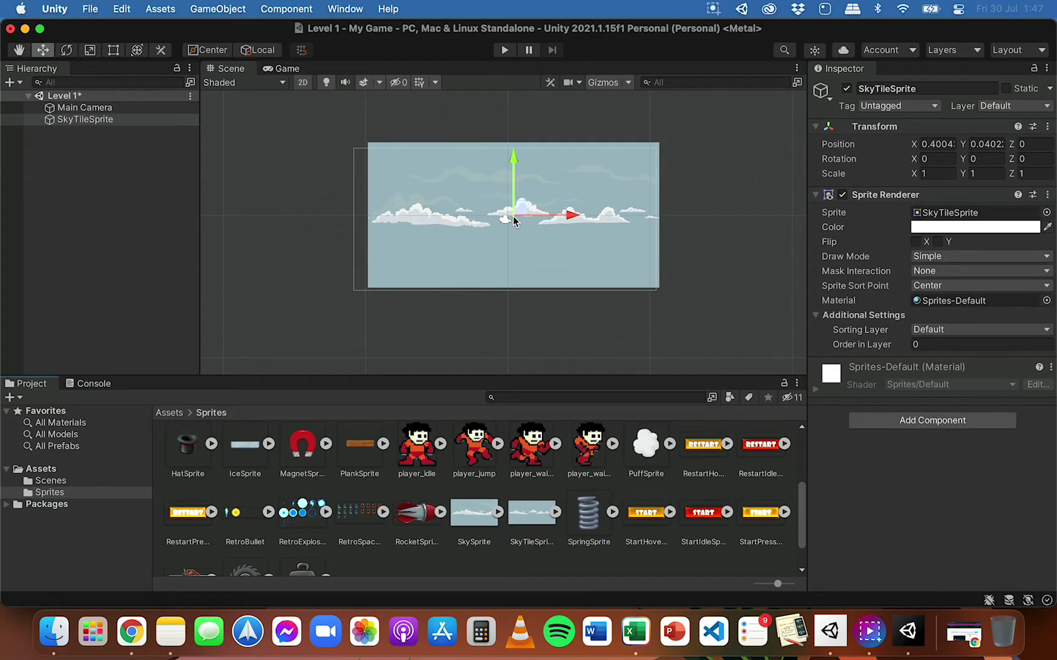
{"action": "left_click", "coordinate": [456, 228]}
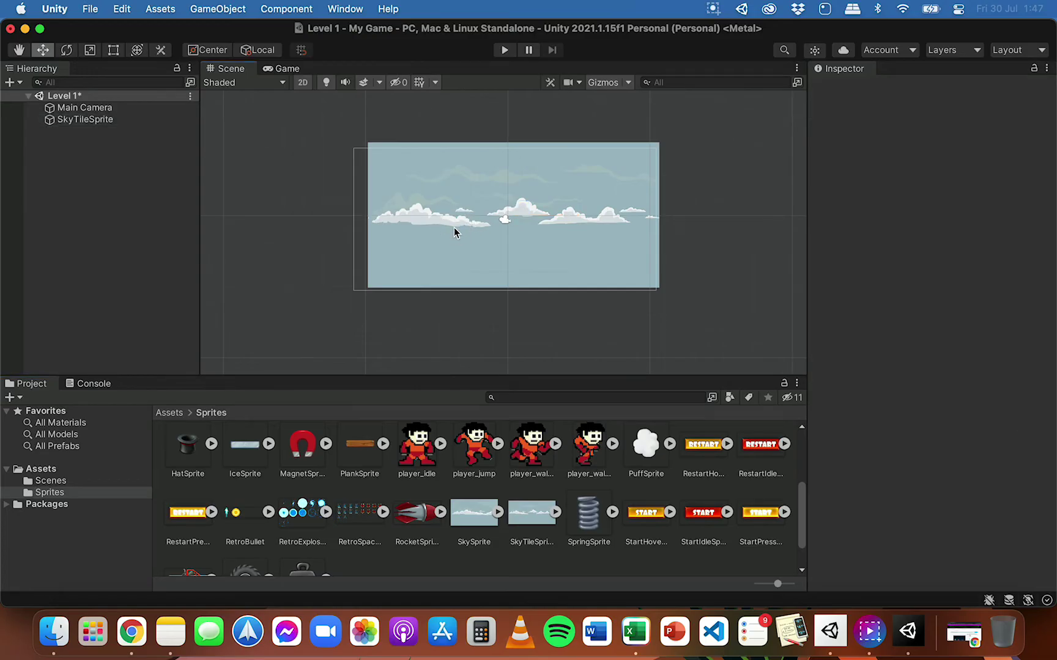
Step: Delete the SkyTileSprite object from the Level 1 scene
{"action": "left_click", "coordinate": [473, 201]}
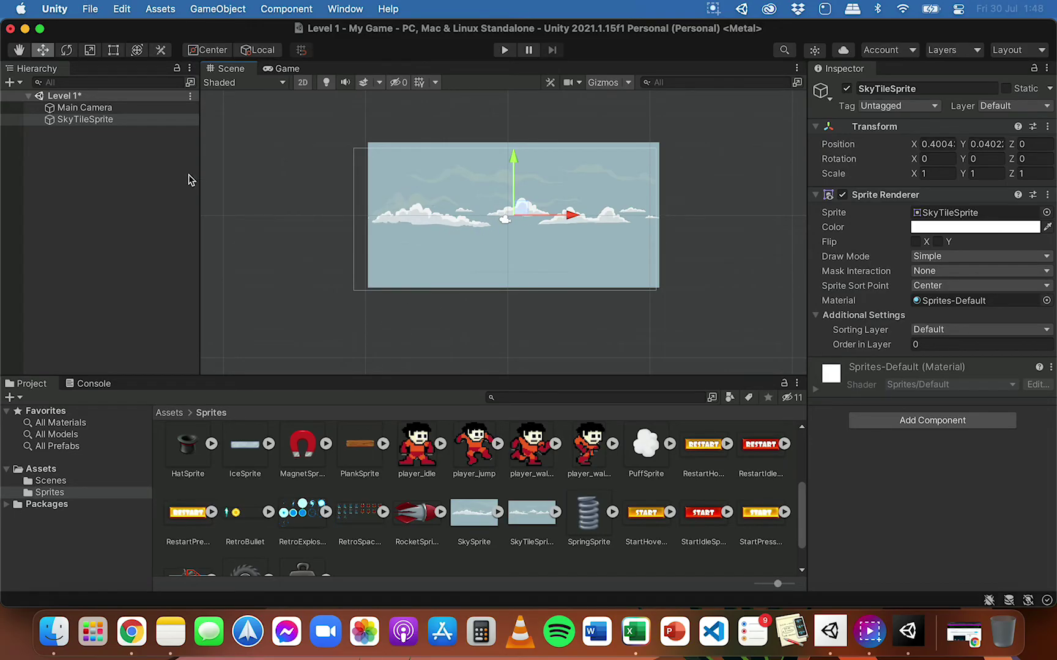
{"action": "left_click", "coordinate": [130, 123]}
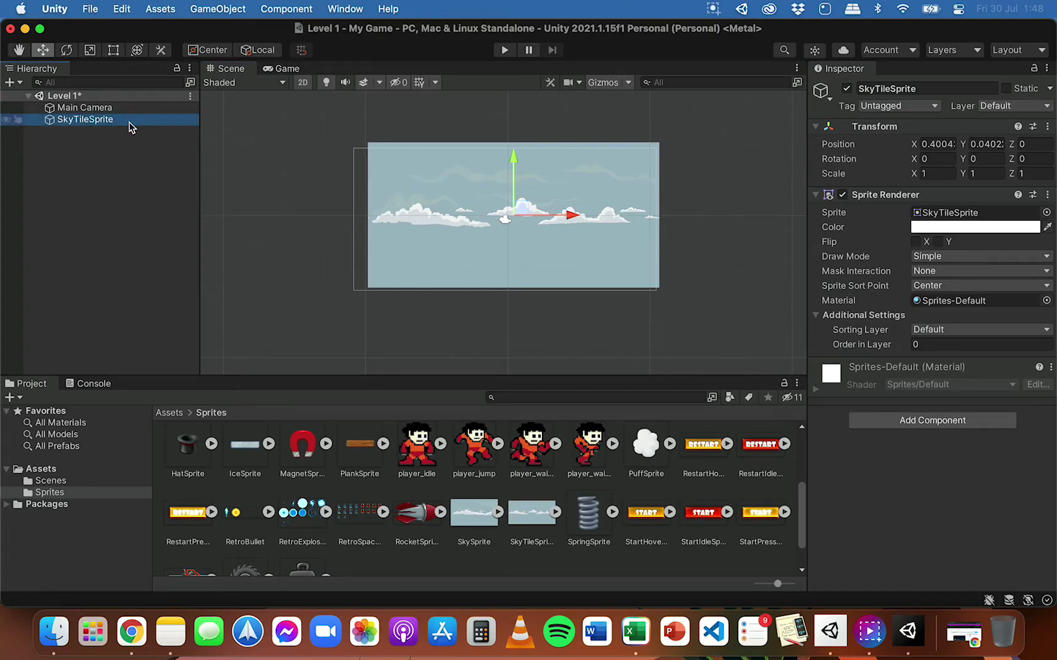
{"action": "right_click", "coordinate": [130, 123]}
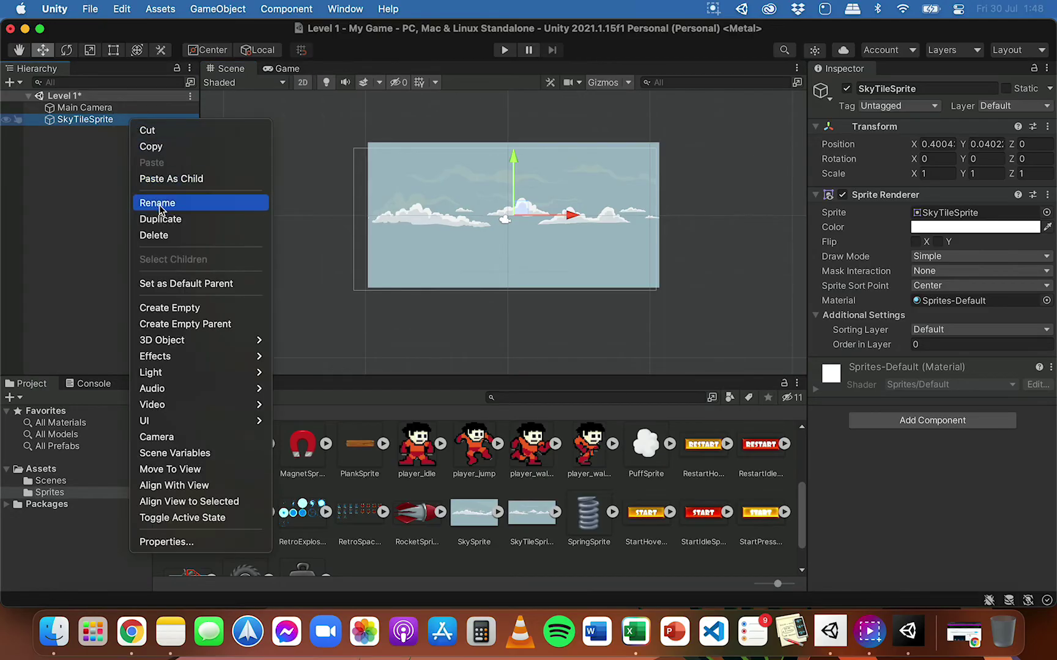
{"action": "left_click", "coordinate": [153, 236]}
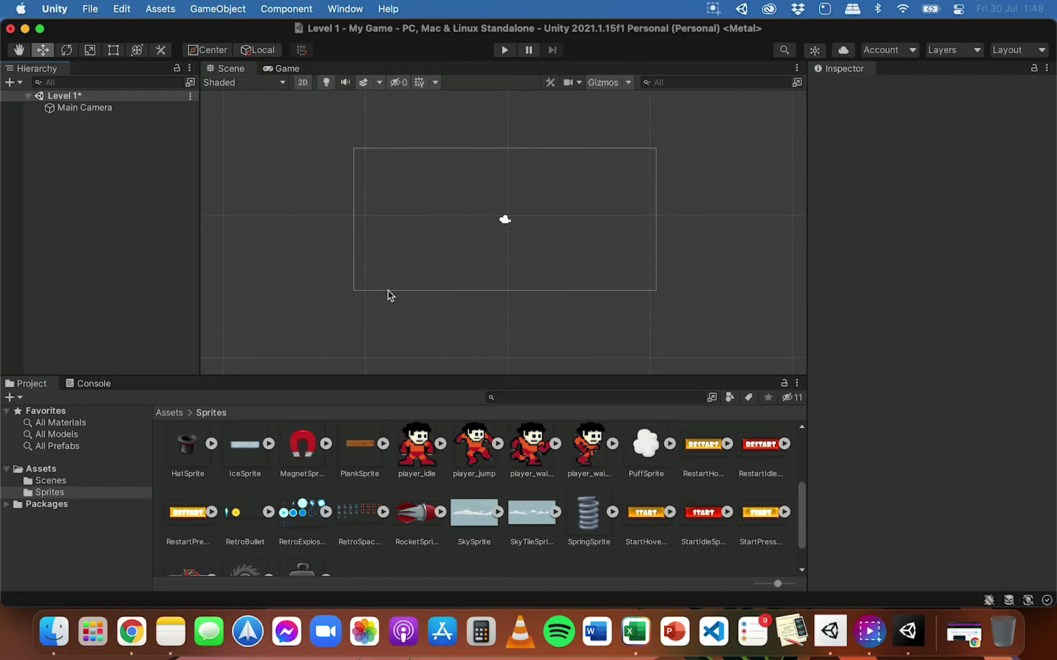
Step: Look through the imported sprites in the Sprites folder again and return to the Assets folder
{"action": "left_click", "coordinate": [169, 412]}
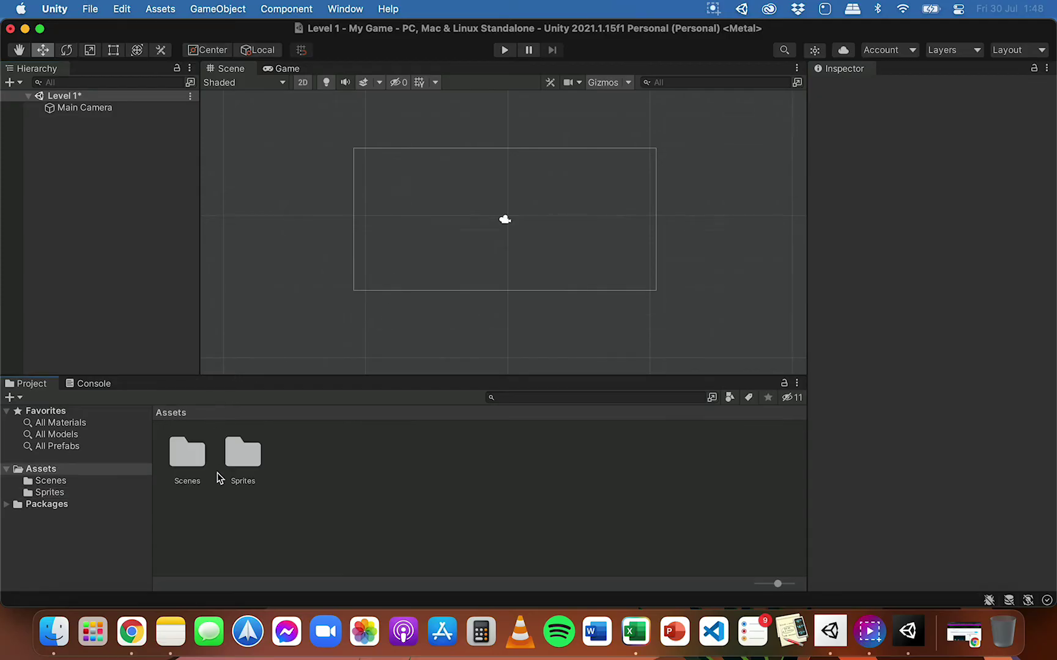
{"action": "double_click", "coordinate": [244, 459]}
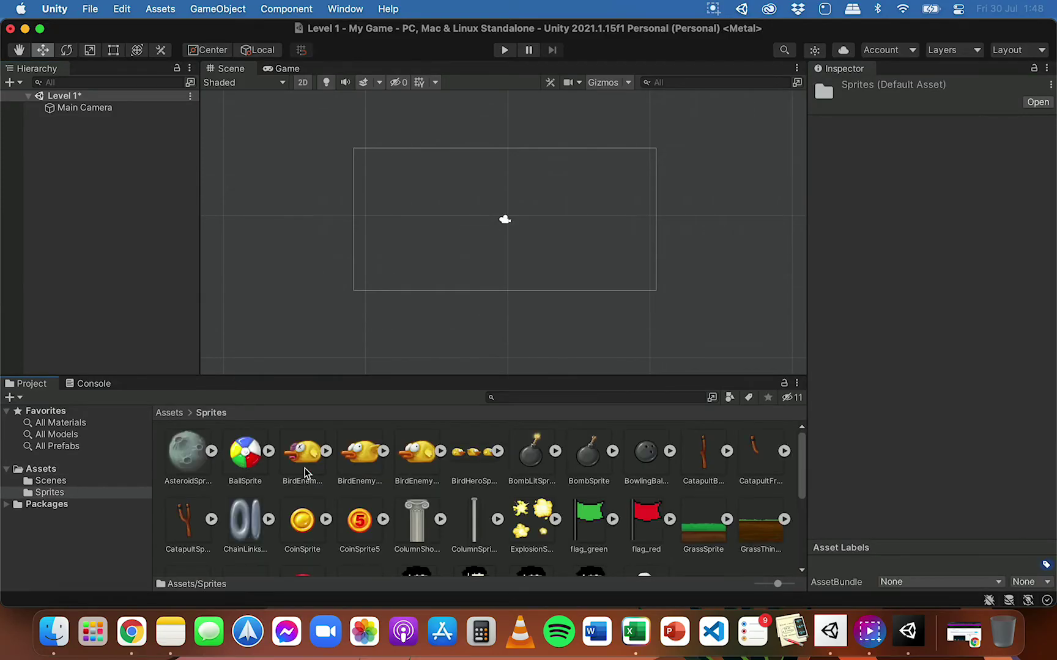
{"action": "scroll", "coordinate": [445, 484], "scroll_direction": "down", "scroll_amount": 2}
{"action": "scroll", "coordinate": [445, 484], "scroll_direction": "up", "scroll_amount": 3}
{"action": "left_click", "coordinate": [169, 413]}
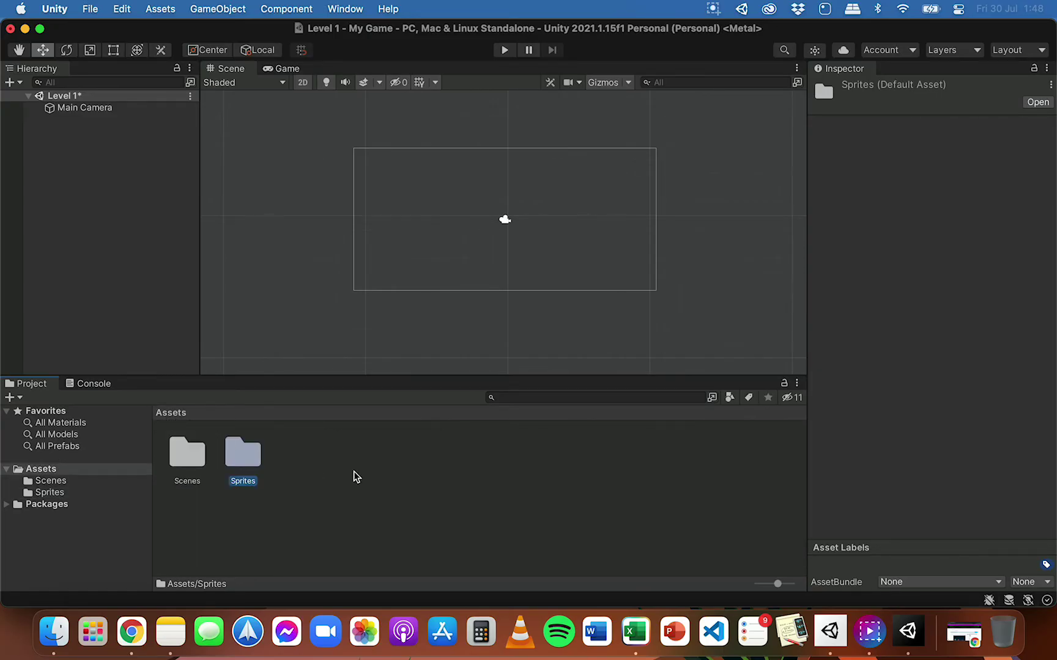
{"action": "left_click", "coordinate": [356, 476]}
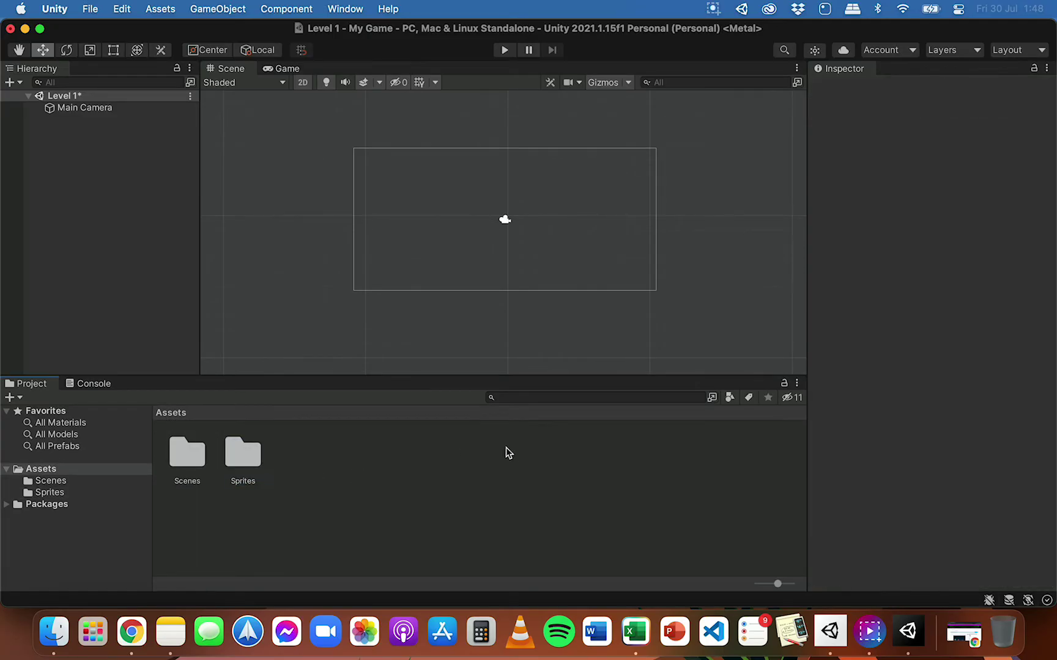
Step: Review the Free Pixel Space Platform Pack page on the Unity Asset Store in Chrome and switch back to Unity
{"action": "left_click", "coordinate": [965, 639]}
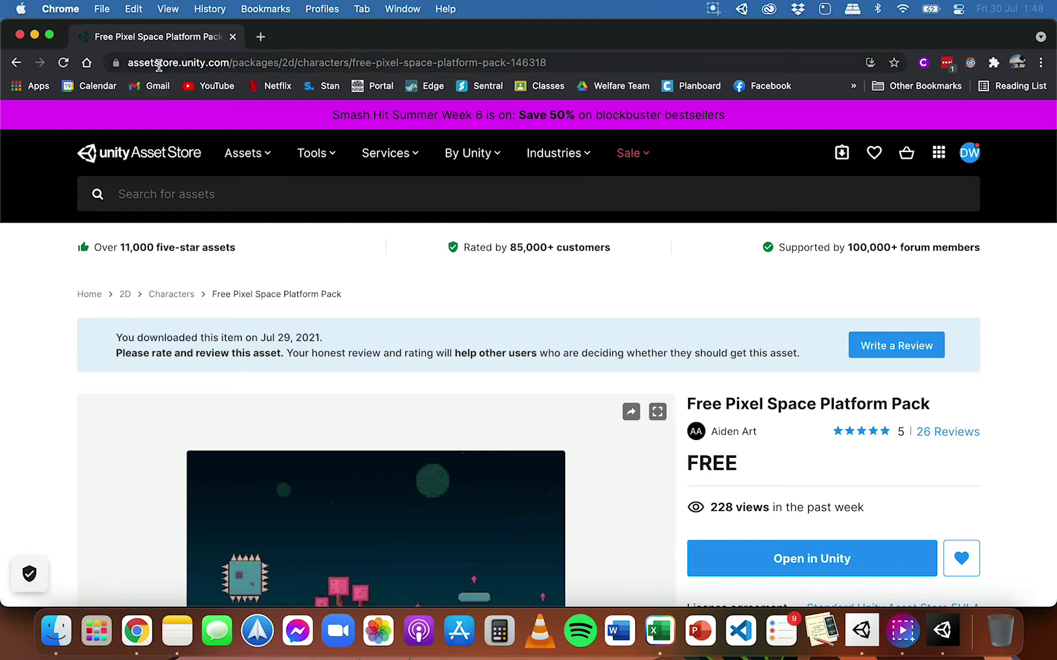
{"action": "left_click", "coordinate": [232, 193]}
{"action": "scroll", "coordinate": [506, 371], "scroll_direction": "down", "scroll_amount": 5}
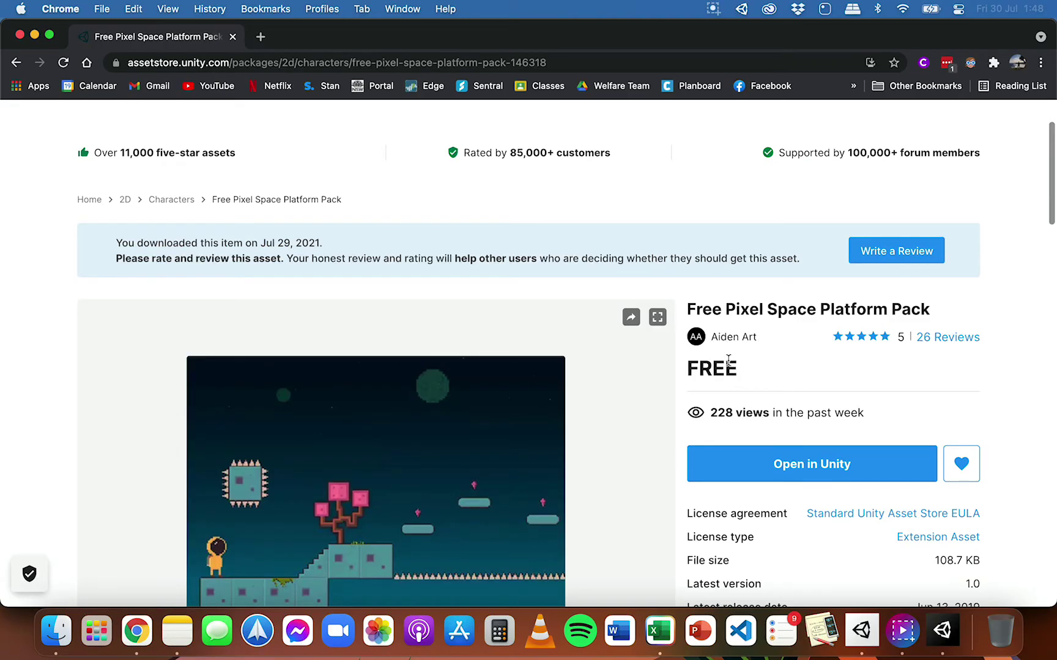
{"action": "scroll", "coordinate": [729, 362], "scroll_direction": "down", "scroll_amount": 1}
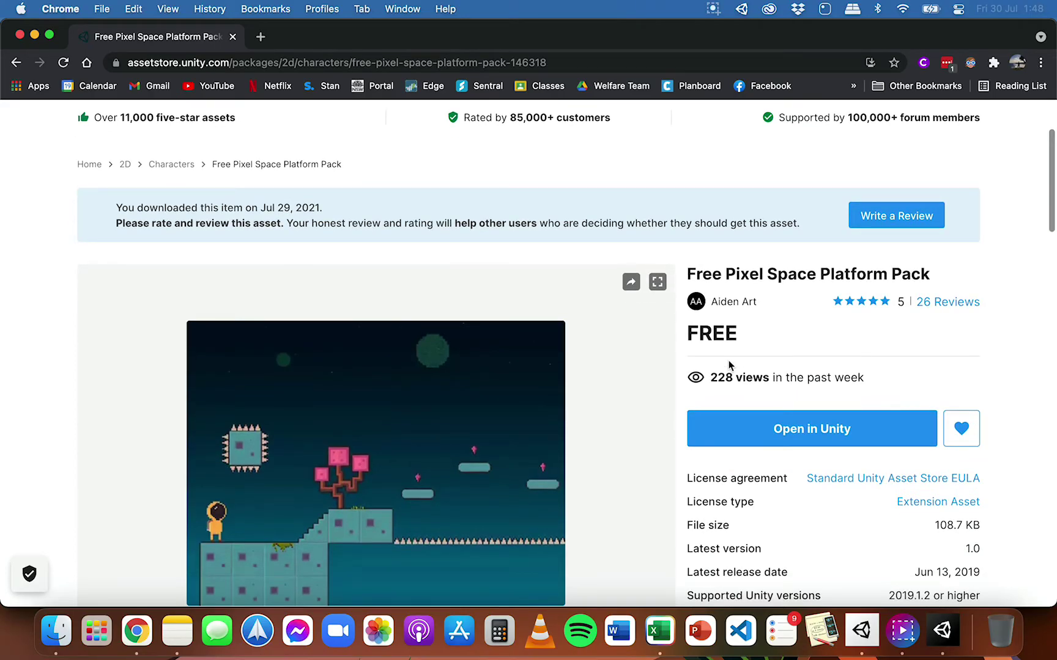
{"action": "scroll", "coordinate": [728, 362], "scroll_direction": "up", "scroll_amount": 3}
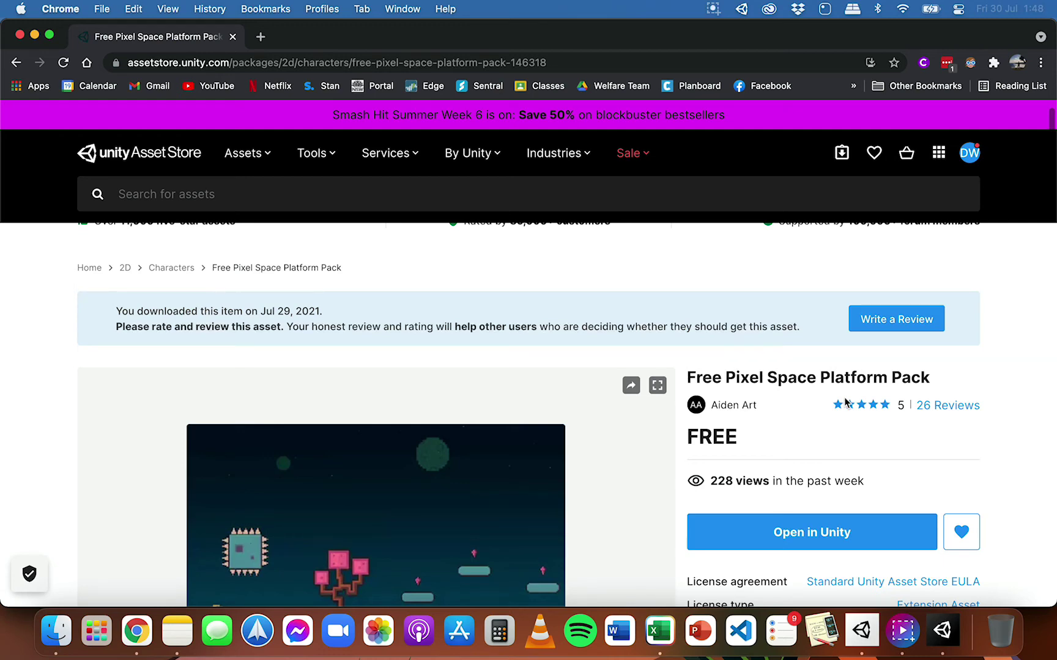
{"action": "scroll", "coordinate": [846, 402], "scroll_direction": "down", "scroll_amount": 4}
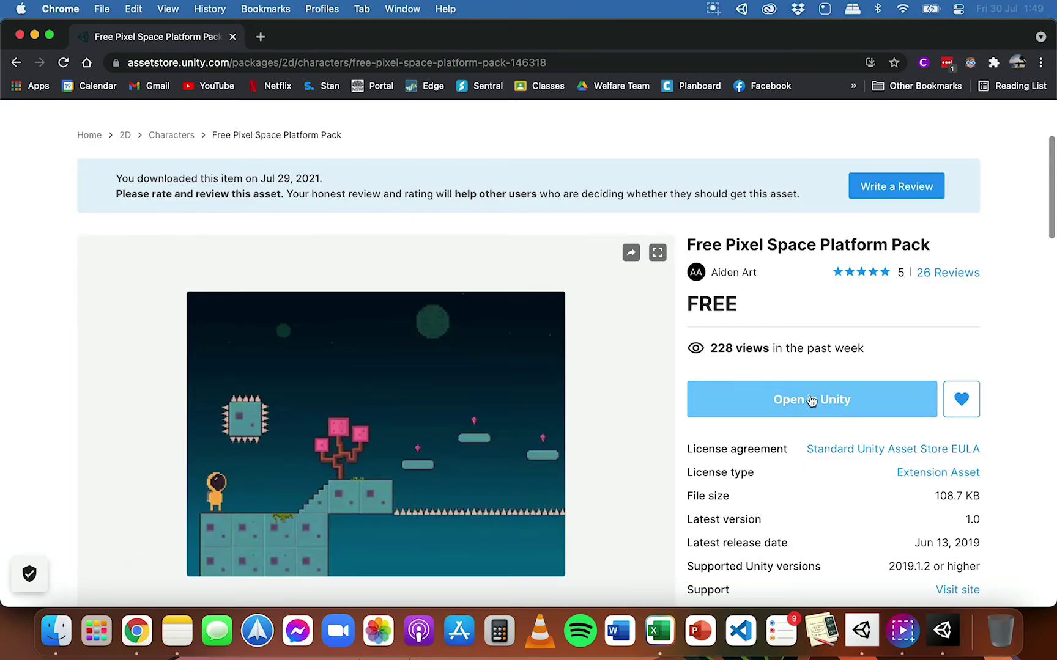
{"action": "left_click", "coordinate": [942, 620]}
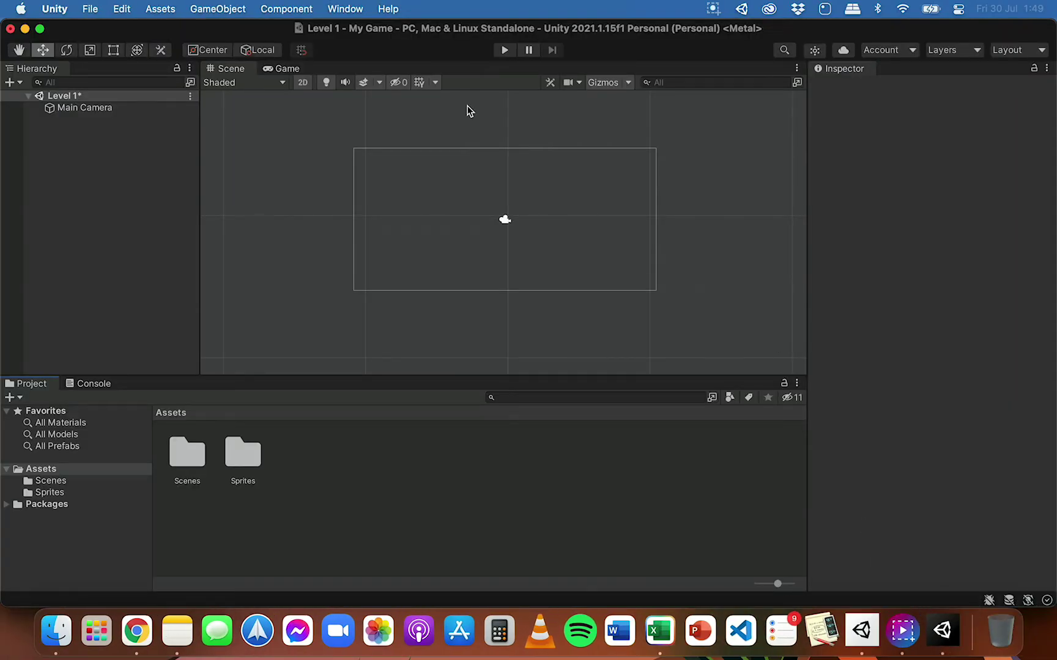
Step: Open the Package Manager and select Free Pixel Space Platform Pack from the My Assets packages
{"action": "left_click", "coordinate": [346, 8]}
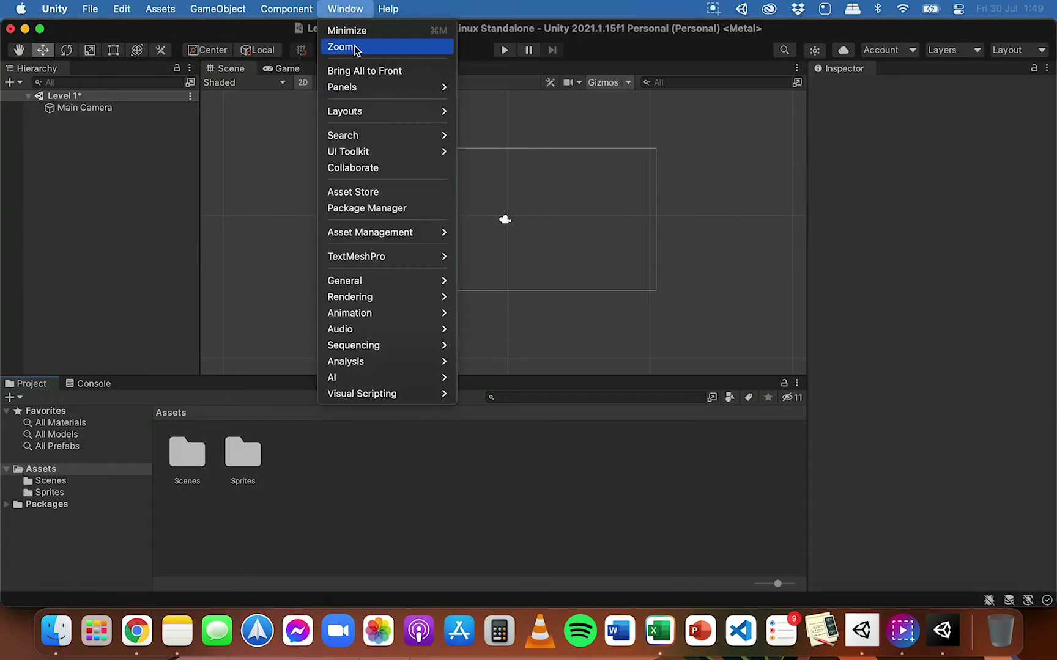
{"action": "left_click", "coordinate": [382, 208]}
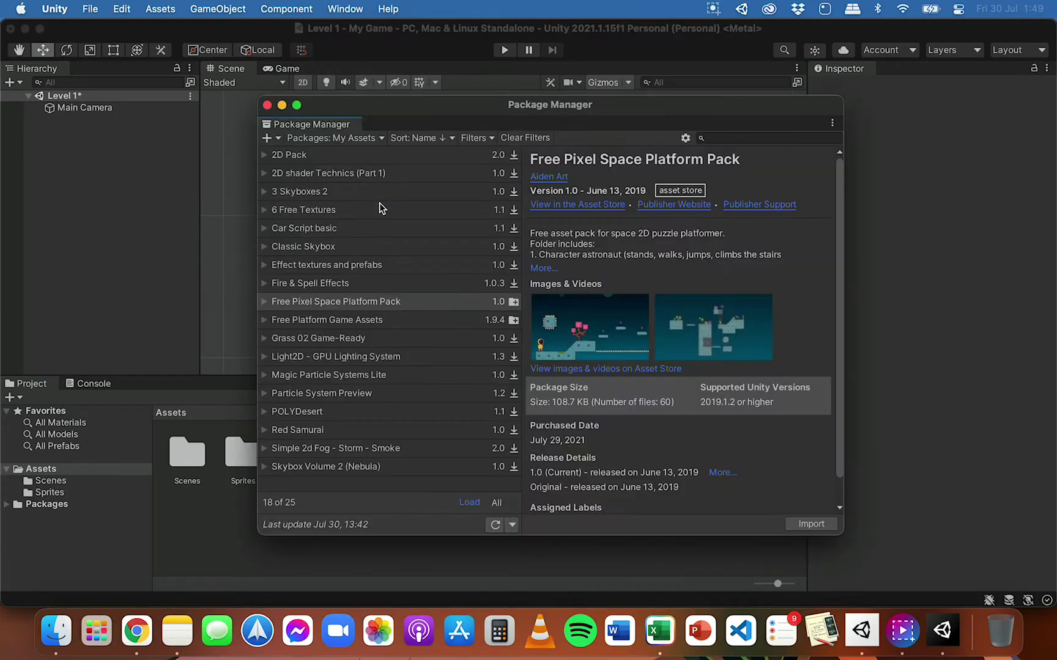
{"action": "left_click", "coordinate": [357, 139]}
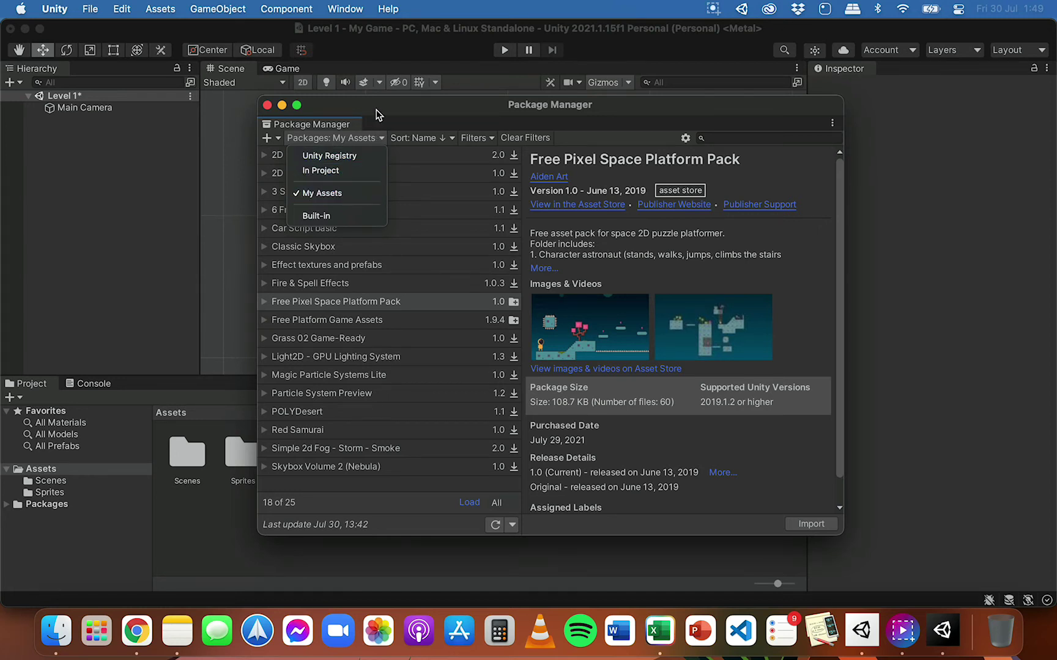
{"action": "left_click", "coordinate": [375, 138]}
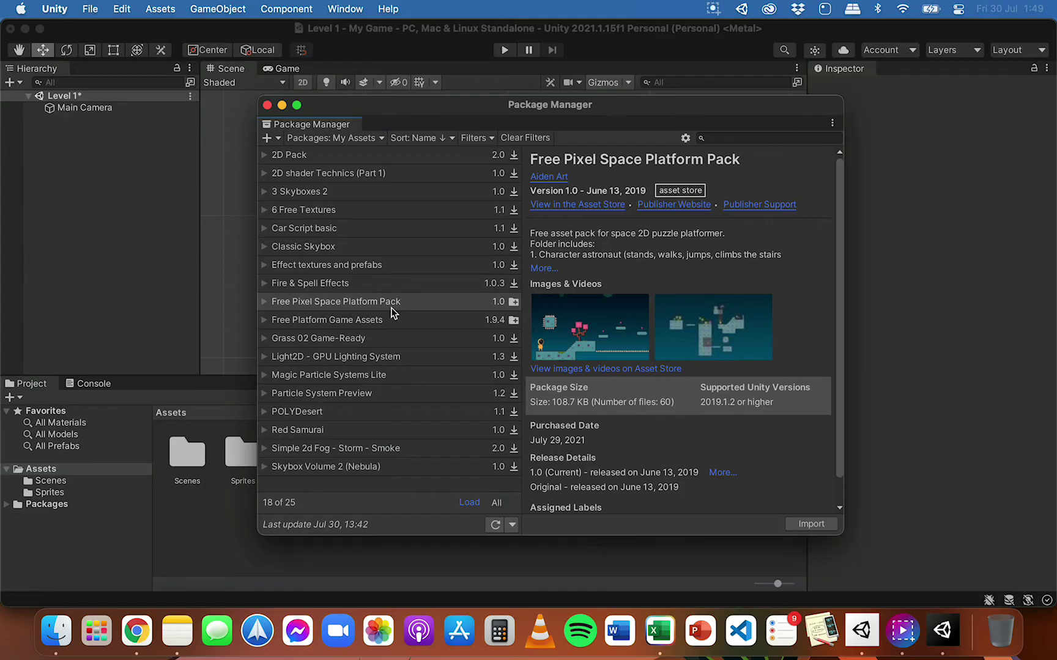
{"action": "left_click", "coordinate": [351, 301]}
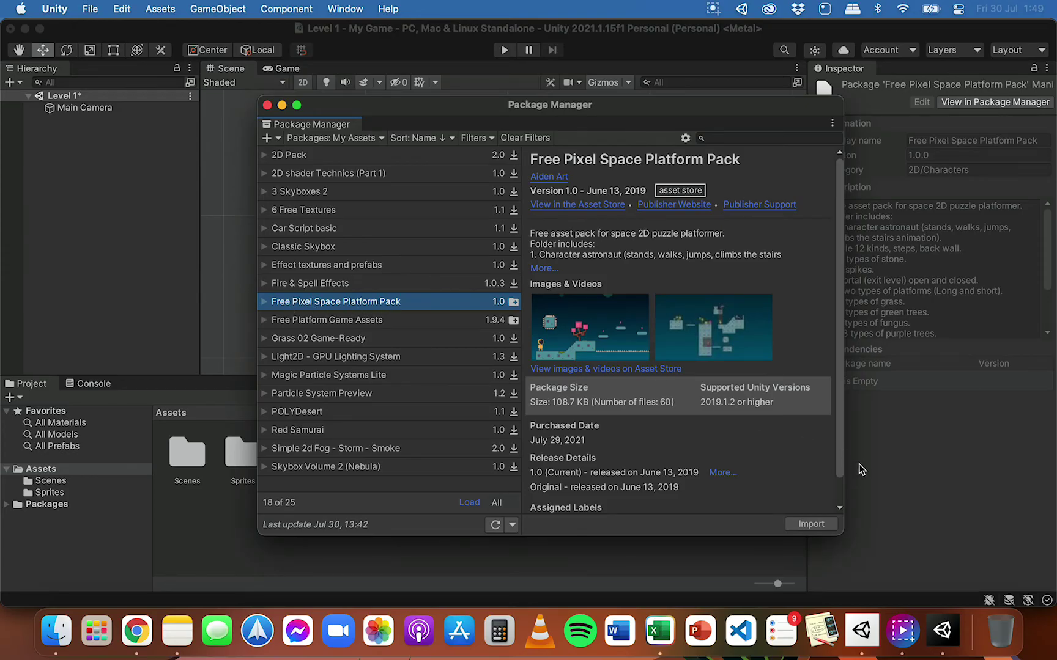
Step: Check the Free Pixel Space Platform Pack's title on its Asset Store page in Chrome, and switch back to Unity
{"action": "left_click", "coordinate": [137, 630]}
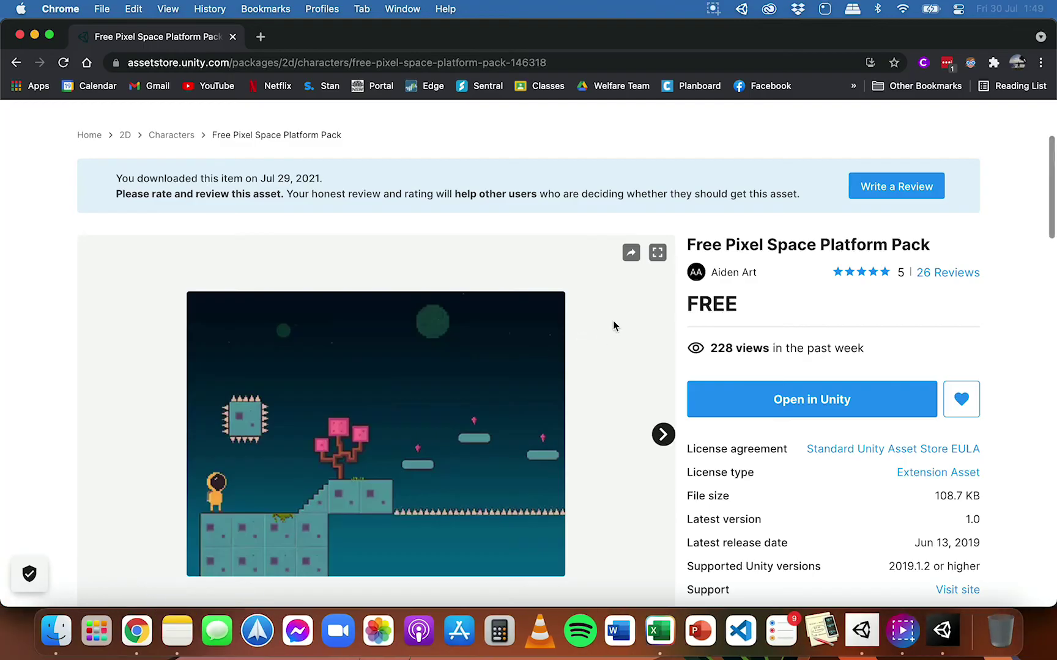
{"action": "scroll", "coordinate": [748, 243], "scroll_direction": "up", "scroll_amount": 5}
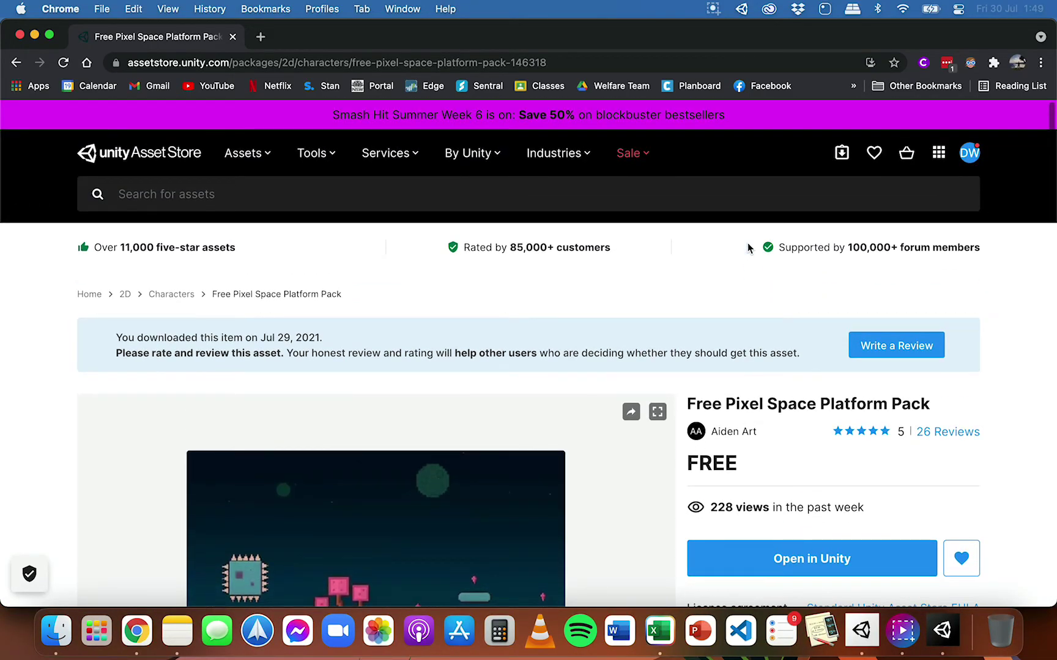
{"action": "scroll", "coordinate": [608, 285], "scroll_direction": "down", "scroll_amount": 3}
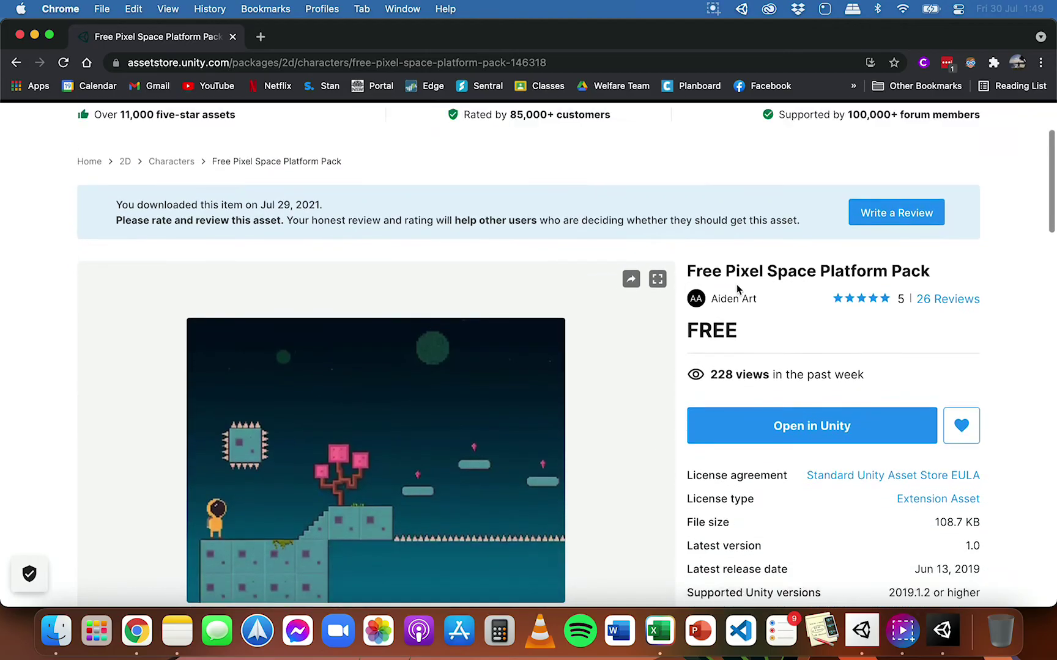
{"action": "left_click_drag", "start_coordinate": [687, 271], "coordinate": [930, 271]}
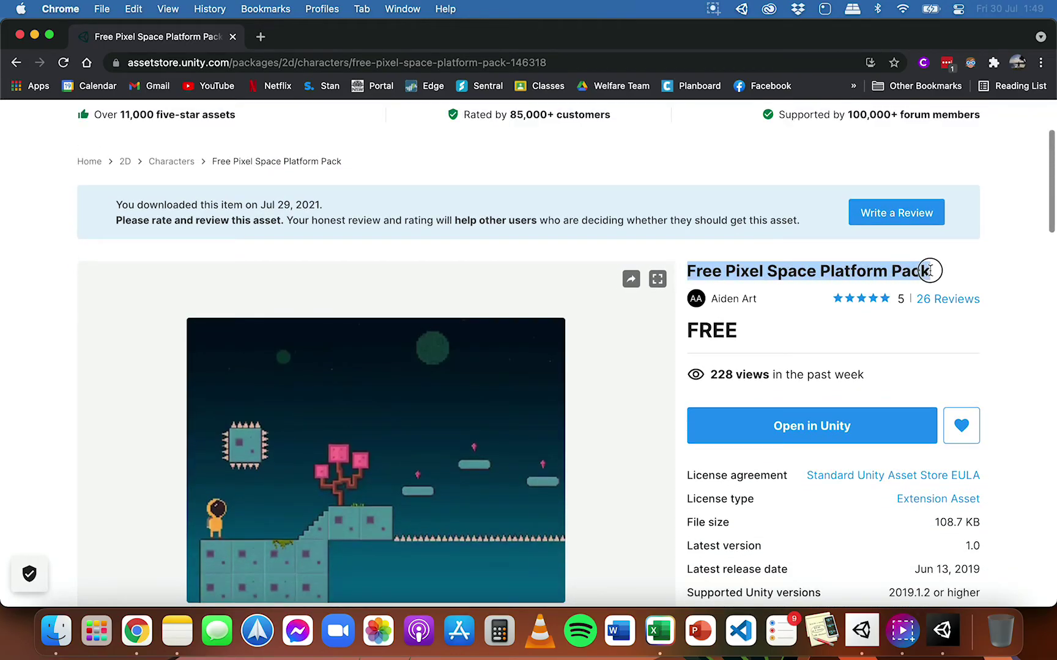
{"action": "left_click", "coordinate": [774, 275]}
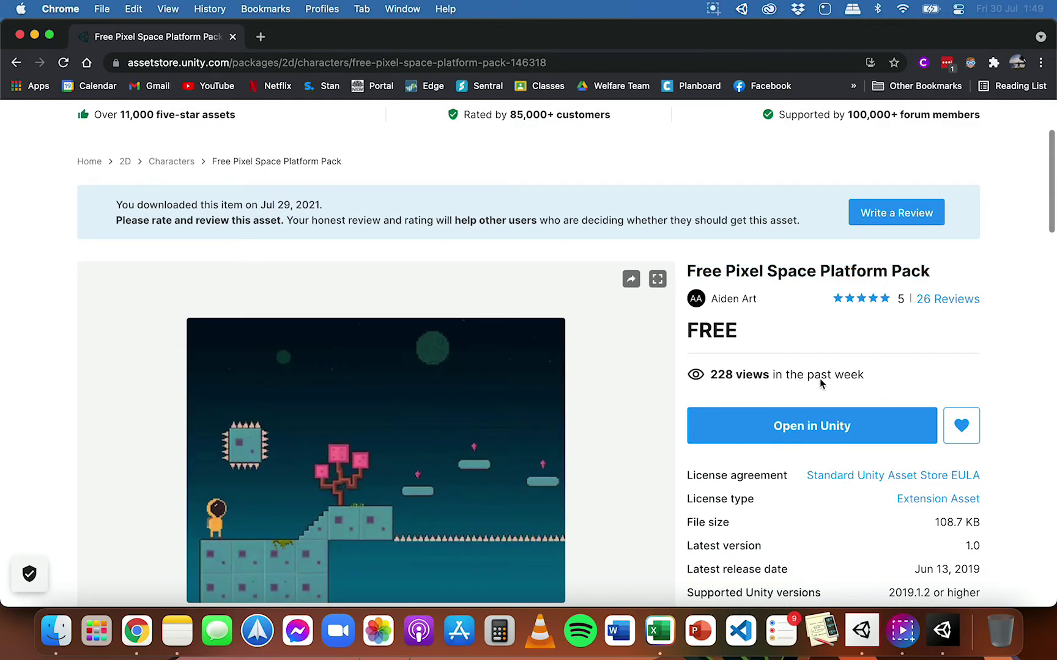
{"action": "left_click", "coordinate": [941, 630]}
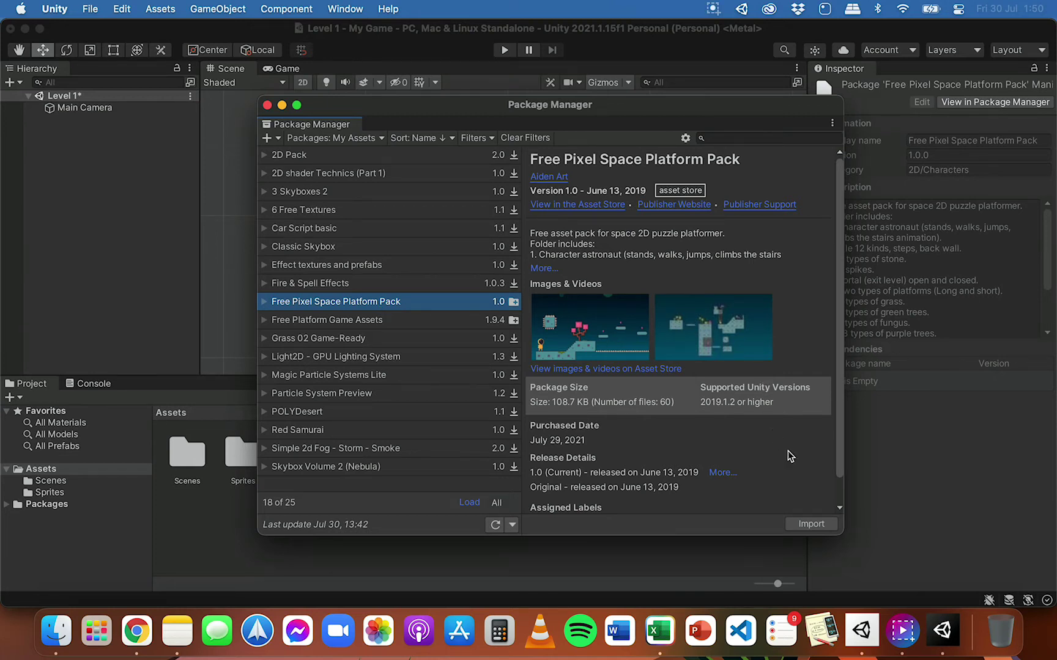
Step: Import the Free Pixel Space Platform Pack into the project with all of its folders and files included
{"action": "left_click", "coordinate": [812, 525]}
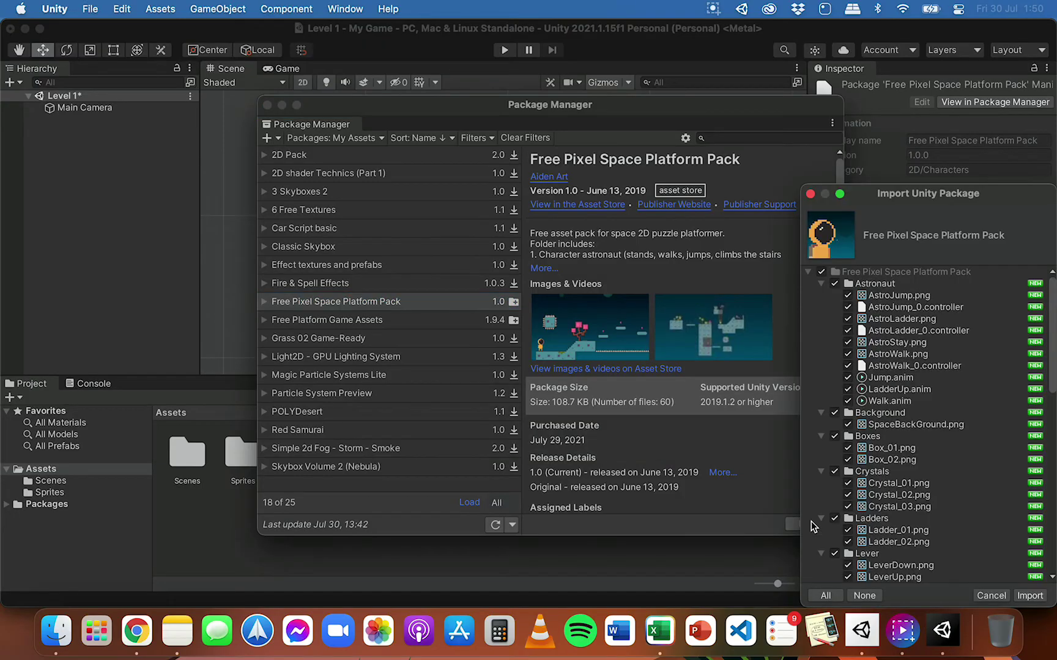
{"action": "left_click_drag", "start_coordinate": [870, 192], "coordinate": [673, 108]}
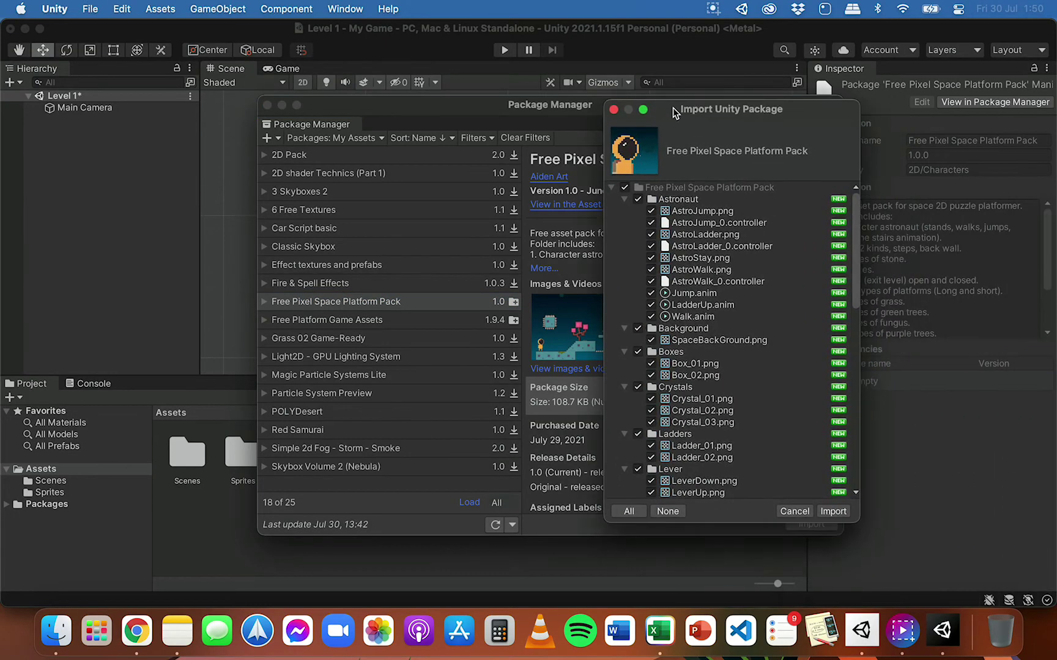
{"action": "scroll", "coordinate": [728, 220], "scroll_direction": "down", "scroll_amount": 10}
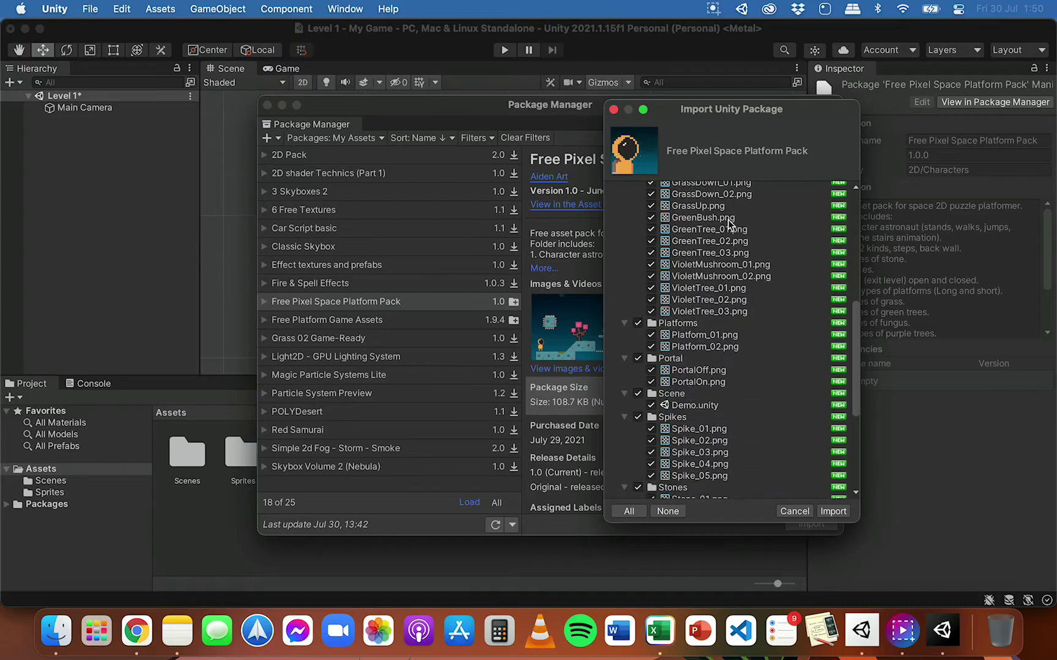
{"action": "scroll", "coordinate": [727, 223], "scroll_direction": "up", "scroll_amount": 10}
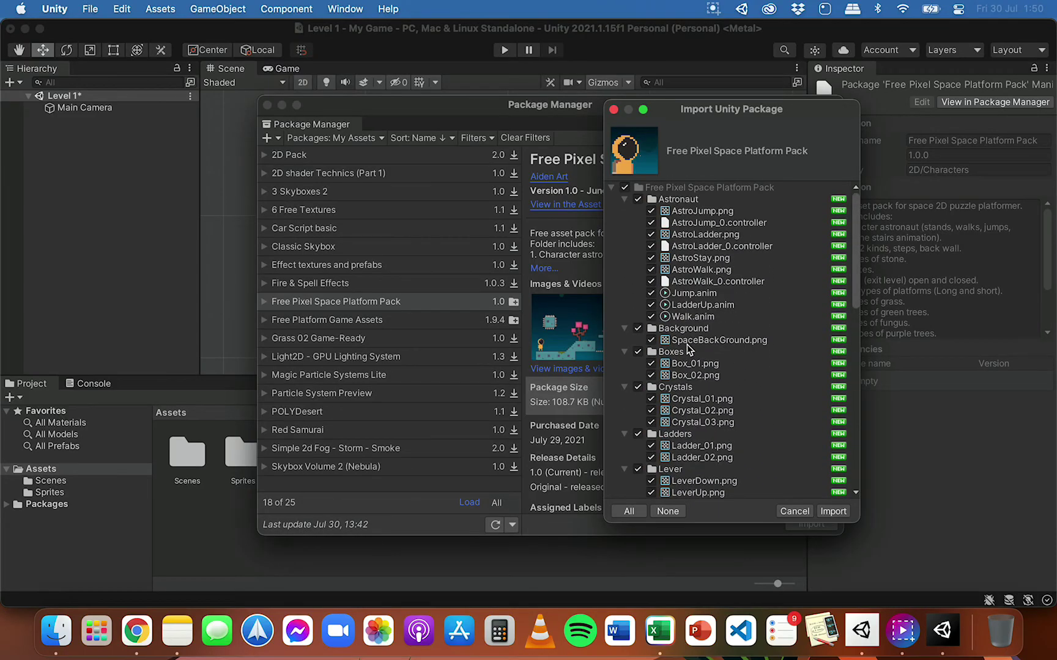
{"action": "scroll", "coordinate": [686, 344], "scroll_direction": "down", "scroll_amount": 5}
{"action": "scroll", "coordinate": [686, 343], "scroll_direction": "down", "scroll_amount": 8}
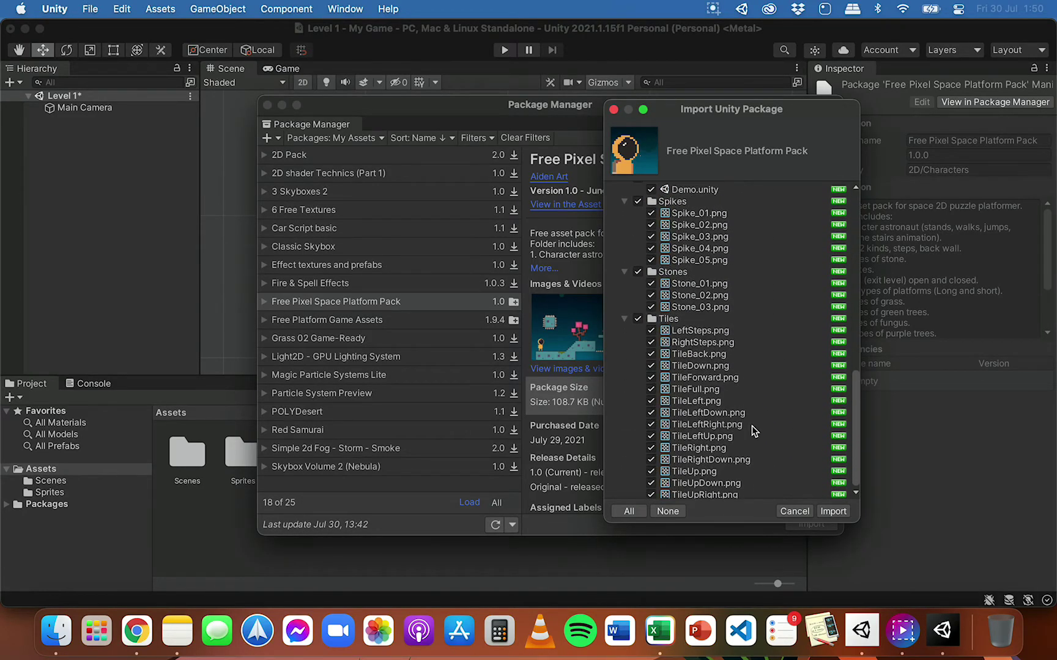
{"action": "left_click", "coordinate": [828, 510]}
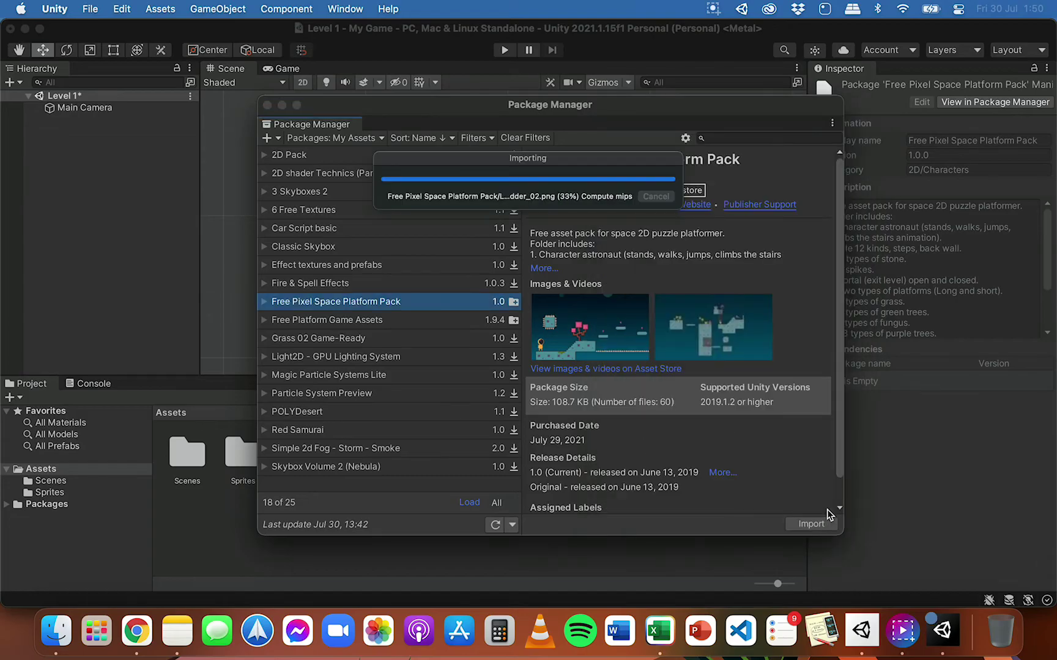
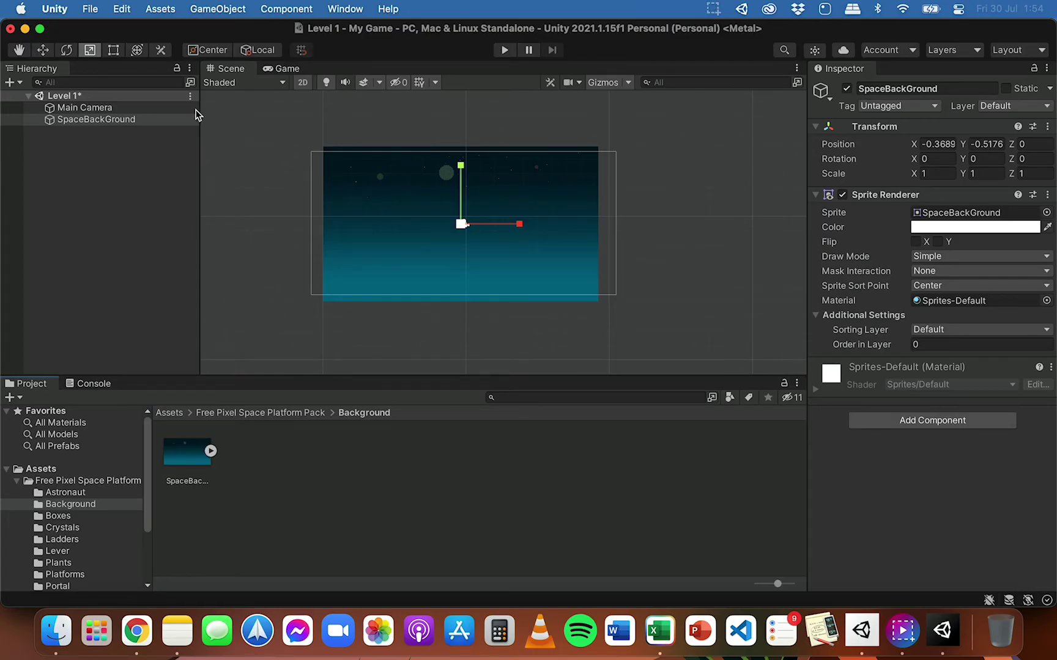
Step: Move the SpaceBackGround sprite in the scene to about X -0.37, Y -0.57
{"action": "left_click", "coordinate": [44, 50]}
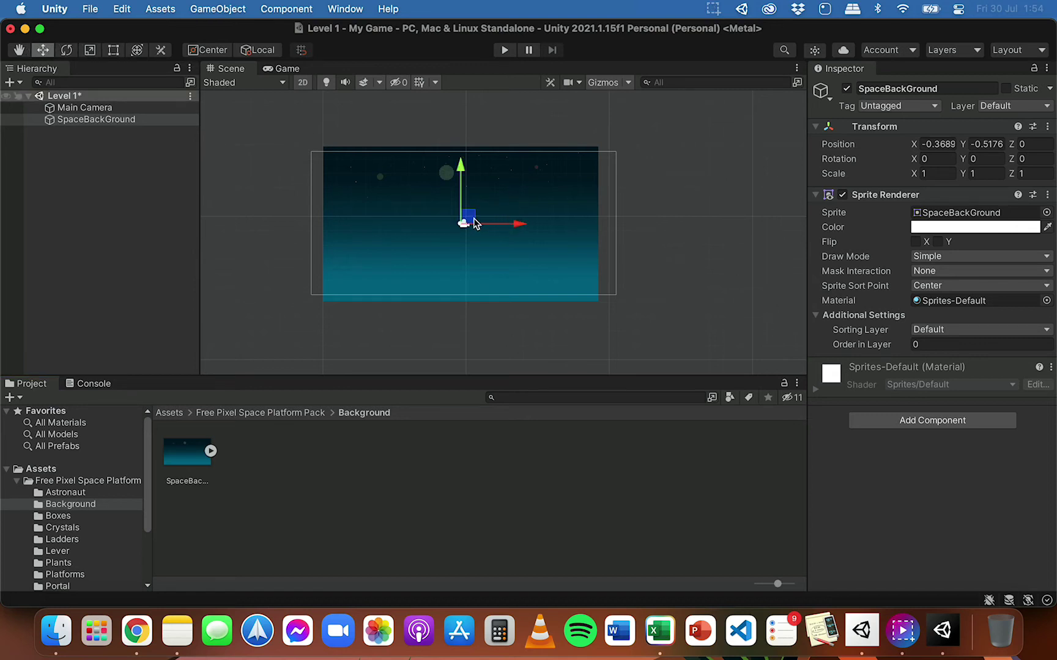
{"action": "left_click_drag", "start_coordinate": [471, 218], "coordinate": [476, 228]}
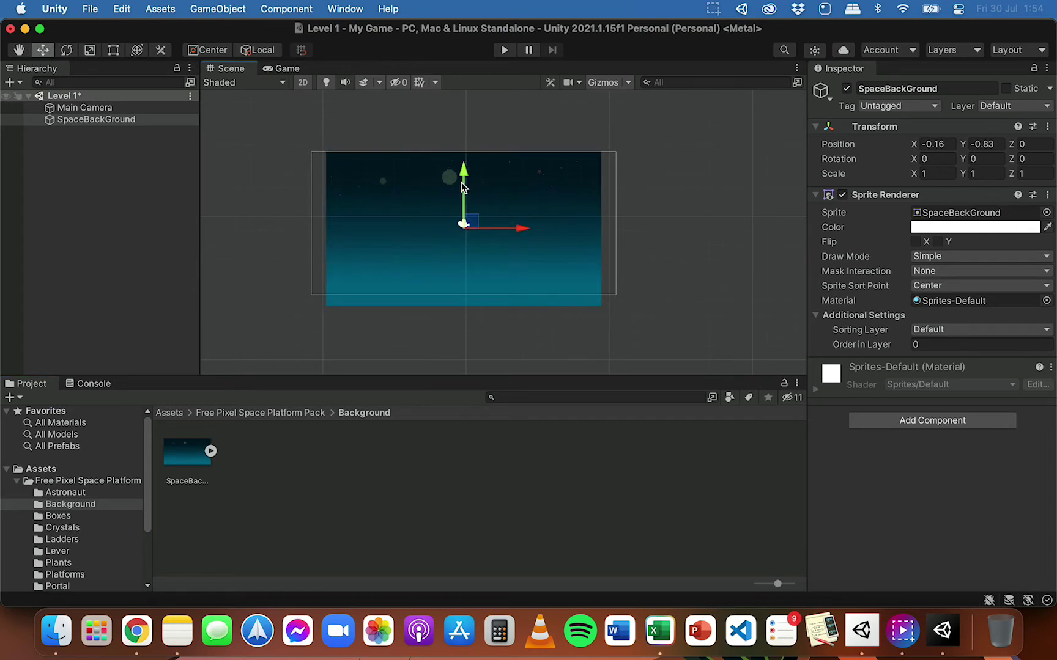
{"action": "left_click_drag", "start_coordinate": [464, 177], "coordinate": [465, 169]}
{"action": "left_click_drag", "start_coordinate": [518, 223], "coordinate": [471, 223]}
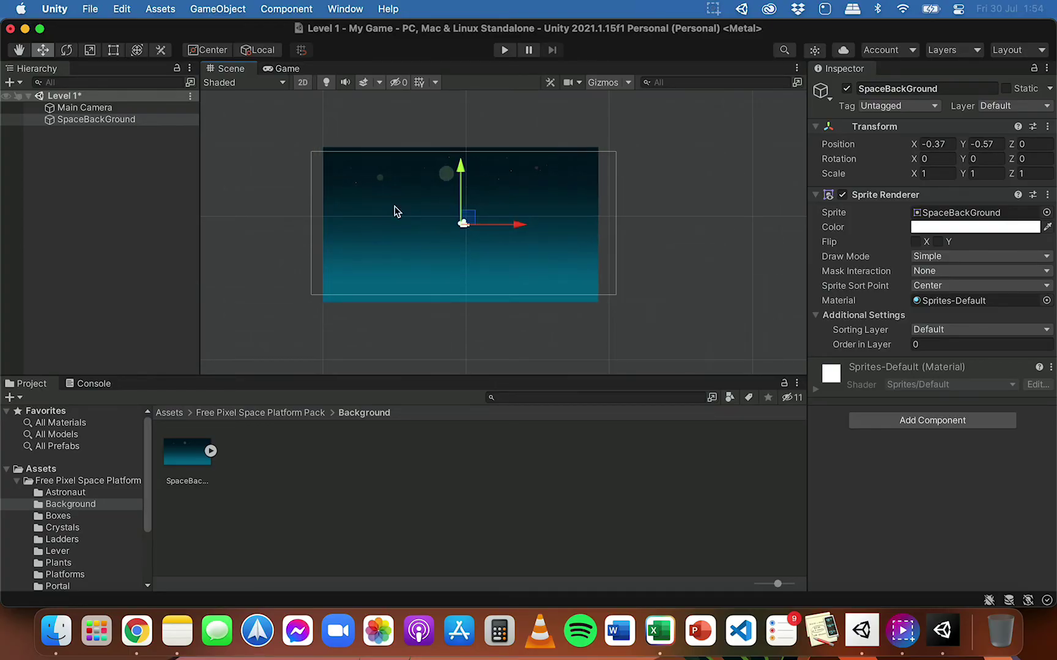
Step: Try rotating the SpaceBackGround sprite slightly with the Rotate tool and undo the rotation
{"action": "left_click", "coordinate": [67, 50]}
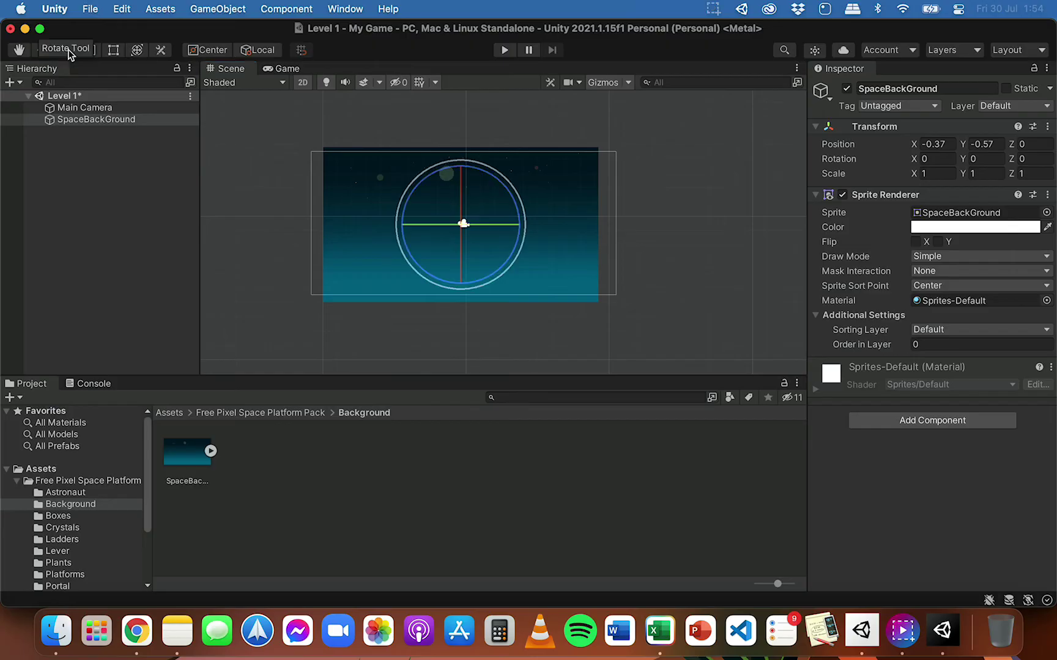
{"action": "left_click_drag", "start_coordinate": [498, 175], "coordinate": [504, 179]}
{"action": "key", "text": "super+z"}
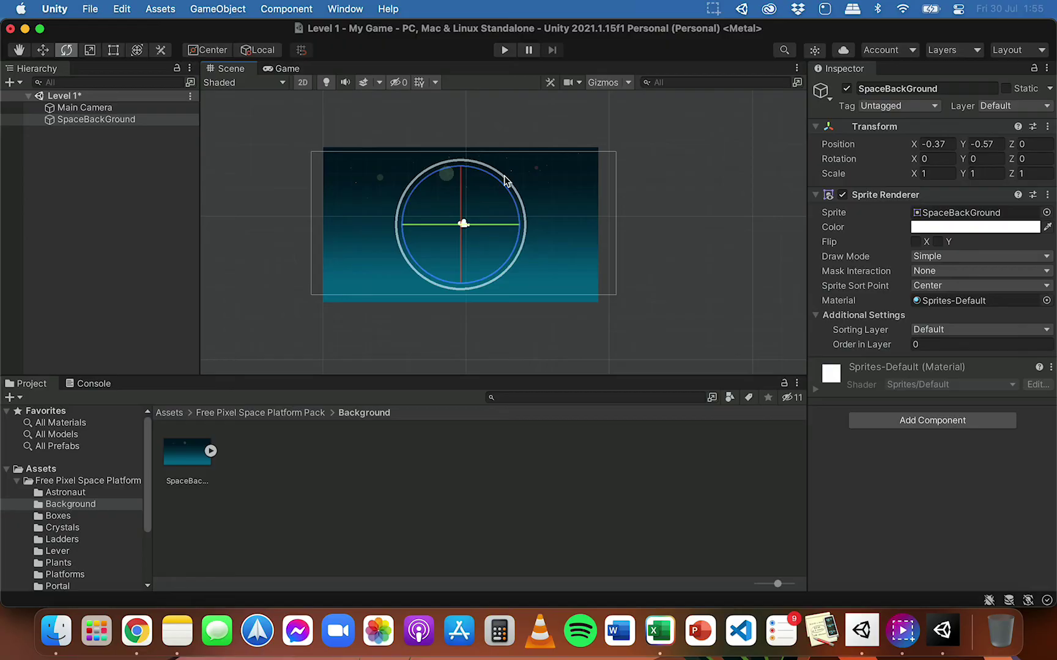
Step: Try stretching SpaceBackGround separately along each axis to about 1.76 in X and 1.4 in Y, and undo both changes
{"action": "left_click", "coordinate": [92, 49]}
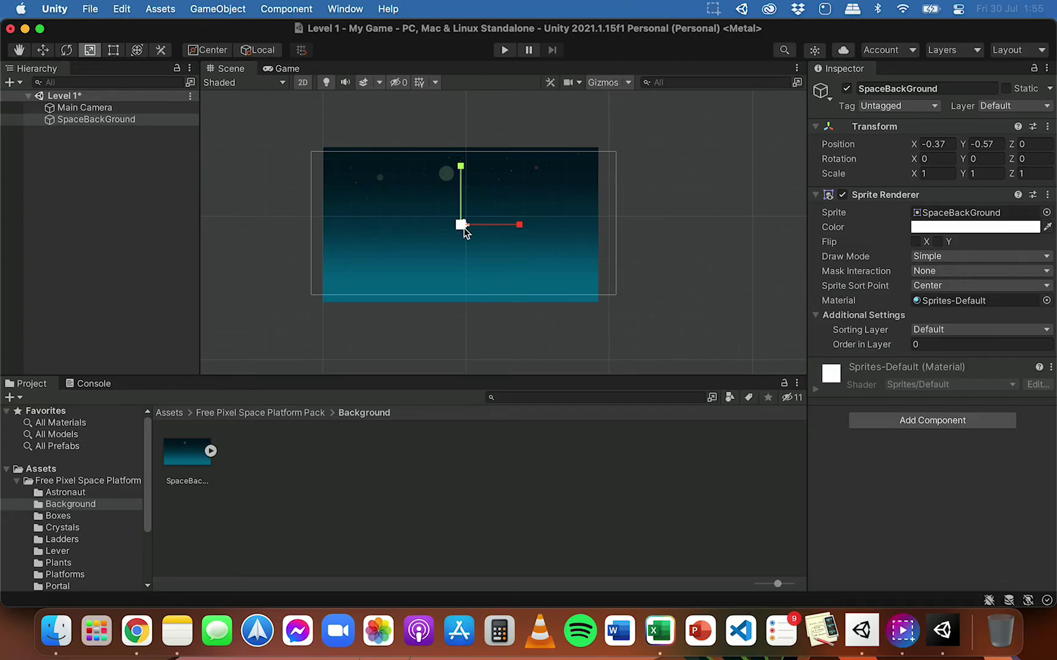
{"action": "mouse_move", "coordinate": [462, 165]}
{"action": "left_mouse_down"}
{"action": "mouse_move", "coordinate": [464, 137]}
{"action": "mouse_move", "coordinate": [463, 164]}
{"action": "left_mouse_up"}
{"action": "left_click_drag", "start_coordinate": [519, 225], "coordinate": [568, 226]}
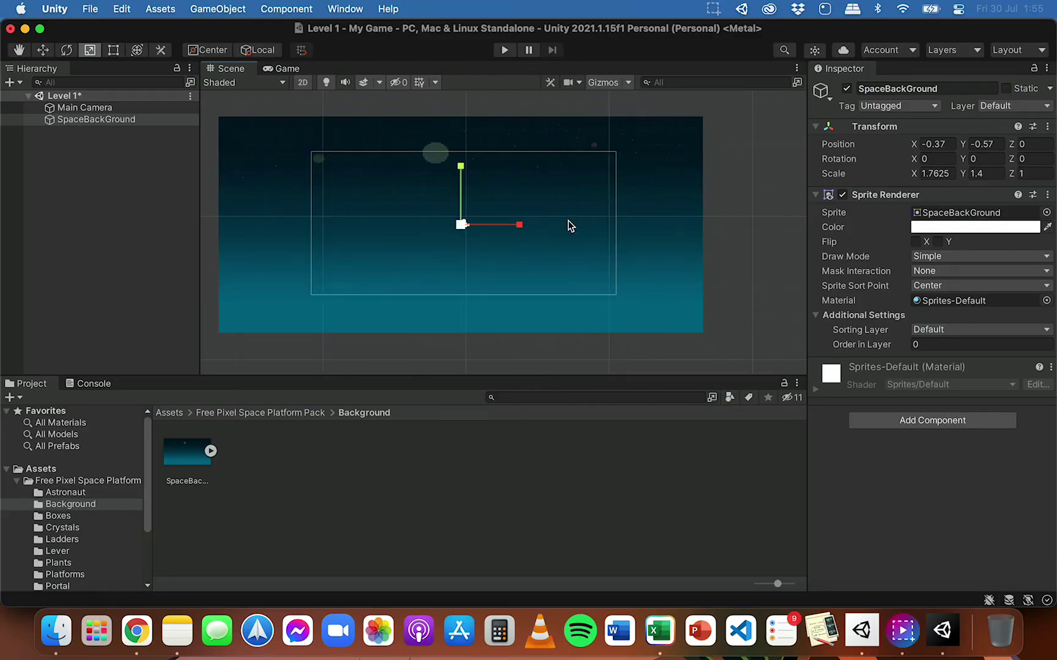
{"action": "key", "text": "super+z"}
{"action": "key", "text": "super+z"}
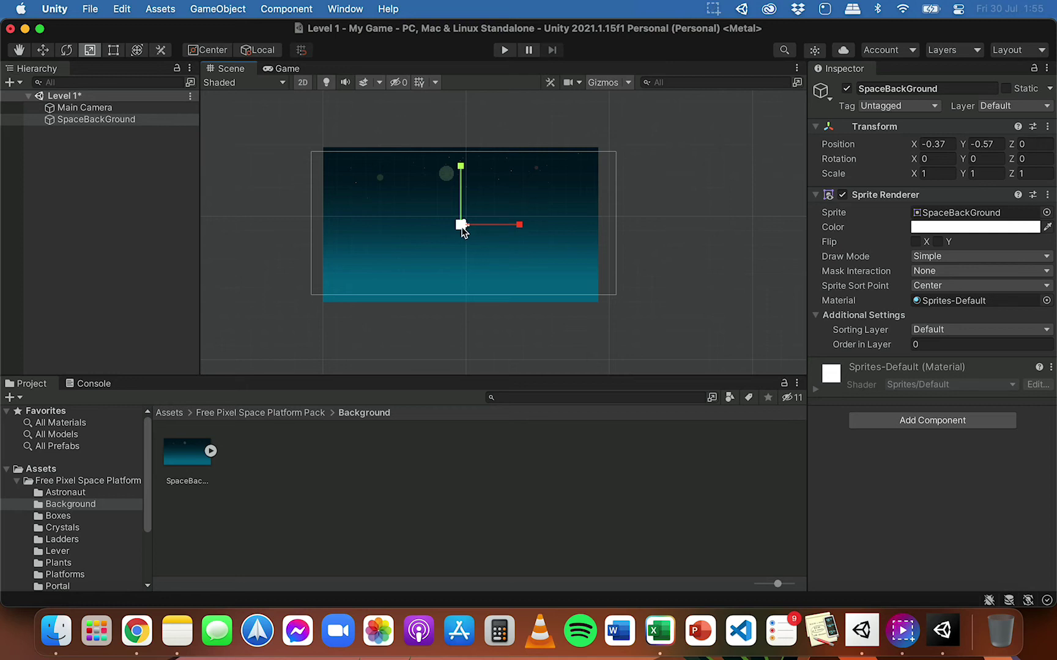
Step: Scale SpaceBackGround uniformly to about 1.2 so that it covers the whole camera frame
{"action": "mouse_move", "coordinate": [465, 225]}
{"action": "left_mouse_down"}
{"action": "mouse_move", "coordinate": [483, 214]}
{"action": "mouse_move", "coordinate": [475, 224]}
{"action": "left_mouse_up"}
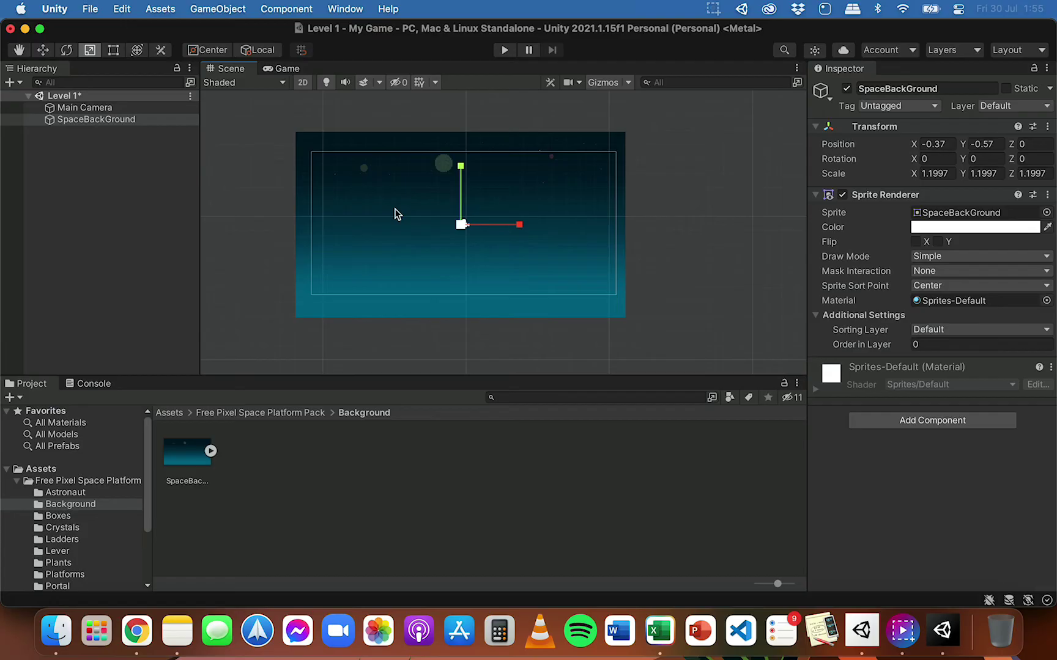
{"action": "scroll", "coordinate": [397, 161], "scroll_direction": "down", "scroll_amount": 5}
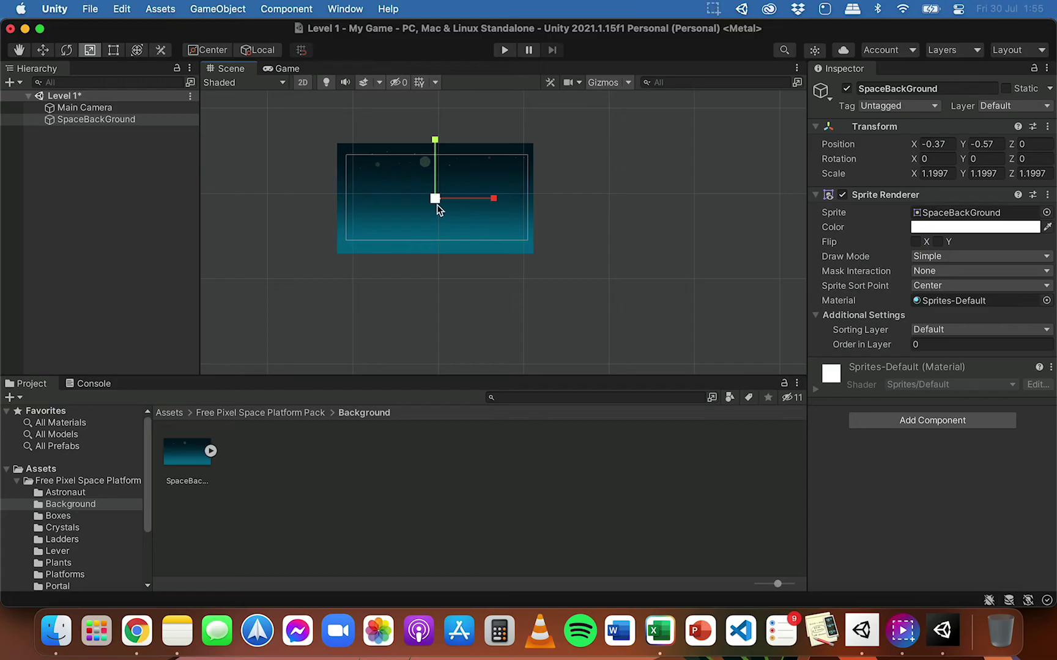
{"action": "scroll", "coordinate": [437, 203], "scroll_direction": "up", "scroll_amount": 3}
{"action": "scroll", "coordinate": [379, 159], "scroll_direction": "up", "scroll_amount": 4}
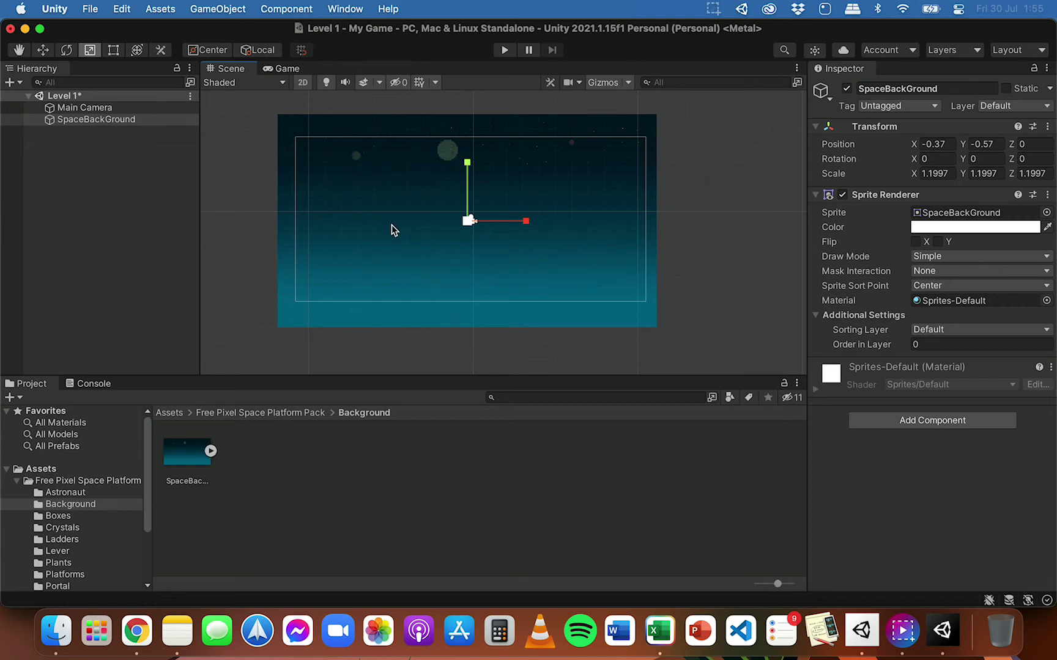
Step: Duplicate SpaceBackGround and move the copy horizontally to about X 22.64, edge to edge with the original's right side
{"action": "left_click", "coordinate": [156, 121]}
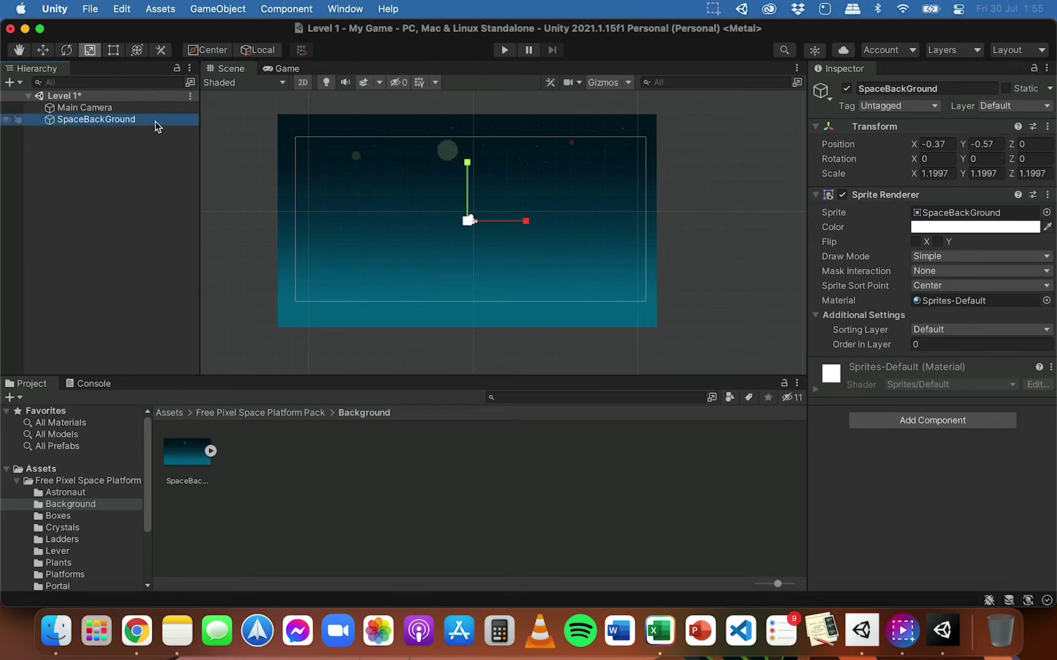
{"action": "right_click", "coordinate": [154, 121]}
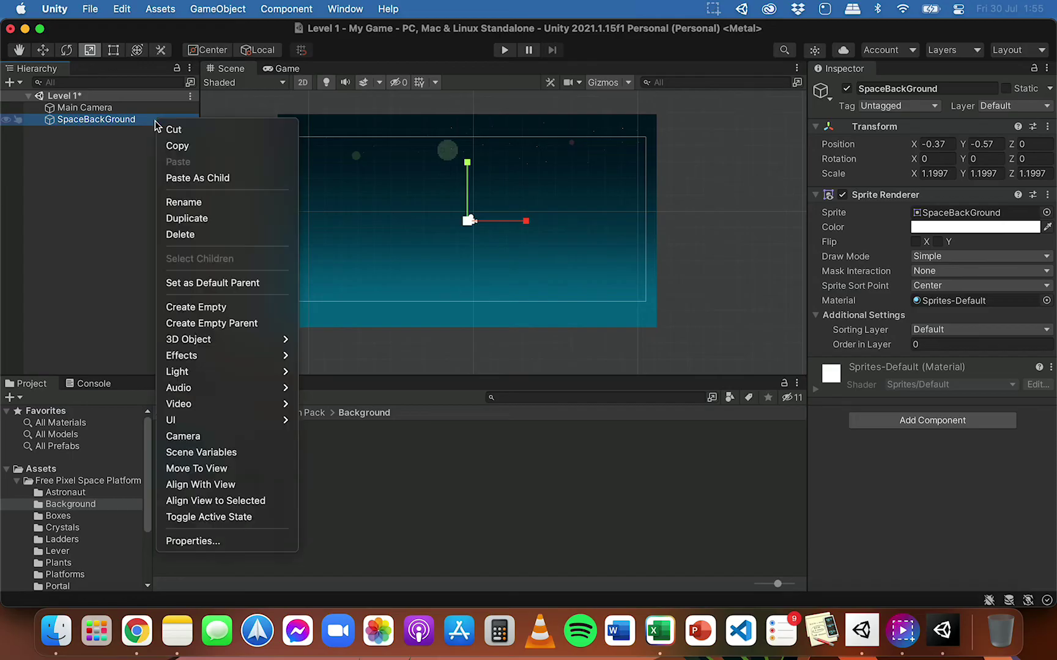
{"action": "left_click", "coordinate": [188, 217]}
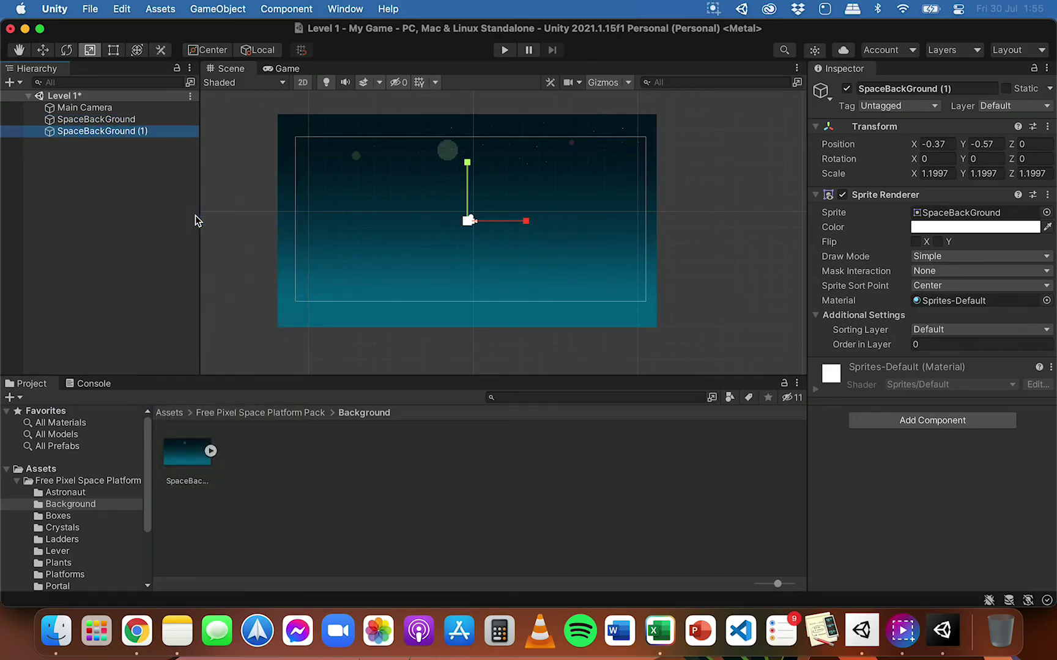
{"action": "left_click", "coordinate": [44, 50]}
{"action": "left_click_drag", "start_coordinate": [524, 221], "coordinate": [907, 231]}
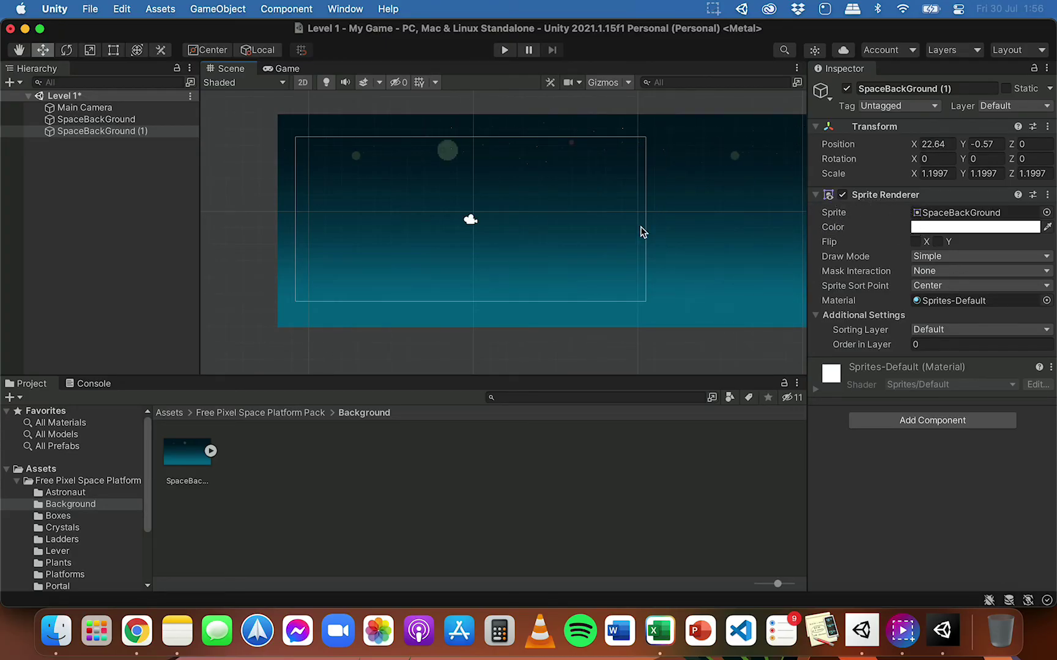
{"action": "scroll", "coordinate": [640, 228], "scroll_direction": "down", "scroll_amount": 8}
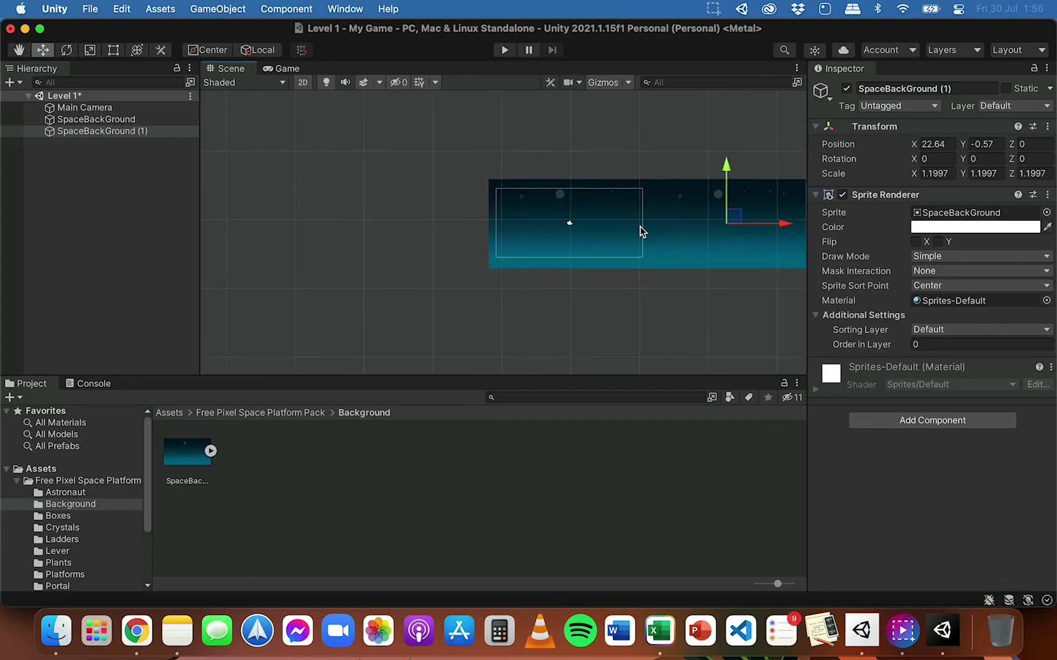
{"action": "scroll", "coordinate": [640, 226], "scroll_direction": "down", "scroll_amount": 2}
{"action": "scroll", "coordinate": [332, 245], "scroll_direction": "down", "scroll_amount": 2}
{"action": "scroll", "coordinate": [710, 245], "scroll_direction": "up", "scroll_amount": 3}
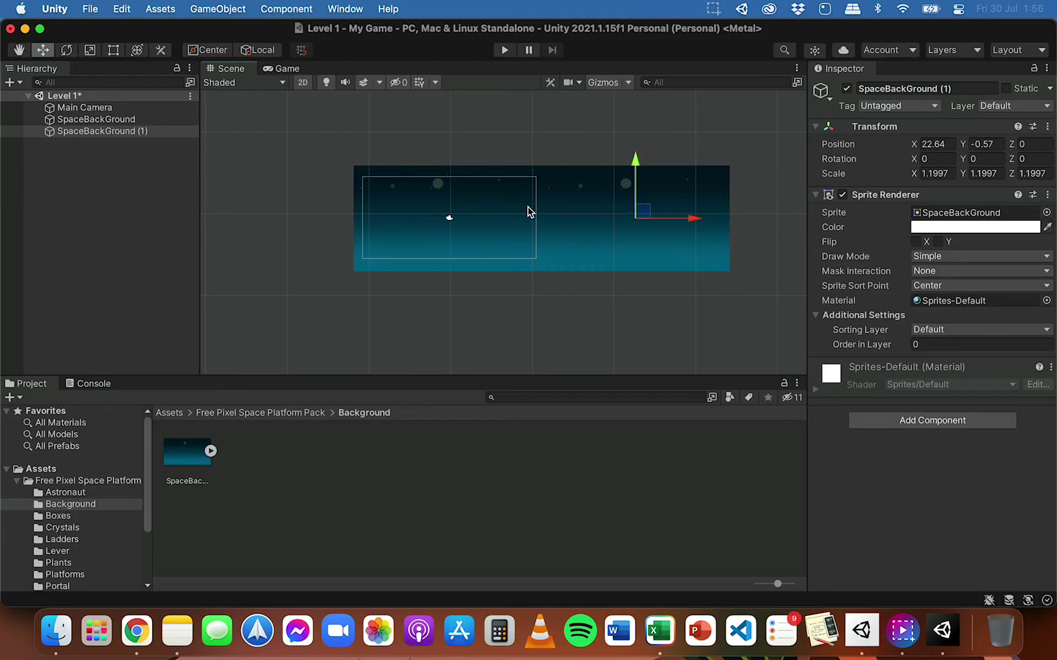
Step: Inspect the seam between the two SpaceBackGround sprites, selecting each sprite in turn to compare them
{"action": "scroll", "coordinate": [691, 211], "scroll_direction": "up", "scroll_amount": 2}
{"action": "scroll", "coordinate": [690, 211], "scroll_direction": "down", "scroll_amount": 1}
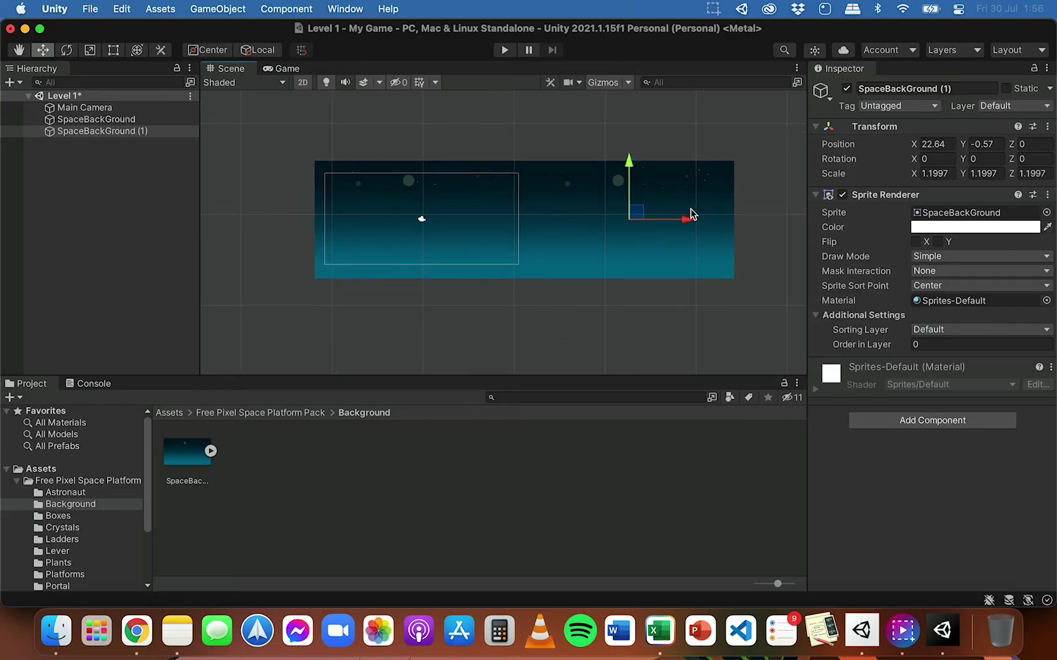
{"action": "scroll", "coordinate": [691, 209], "scroll_direction": "up", "scroll_amount": 2}
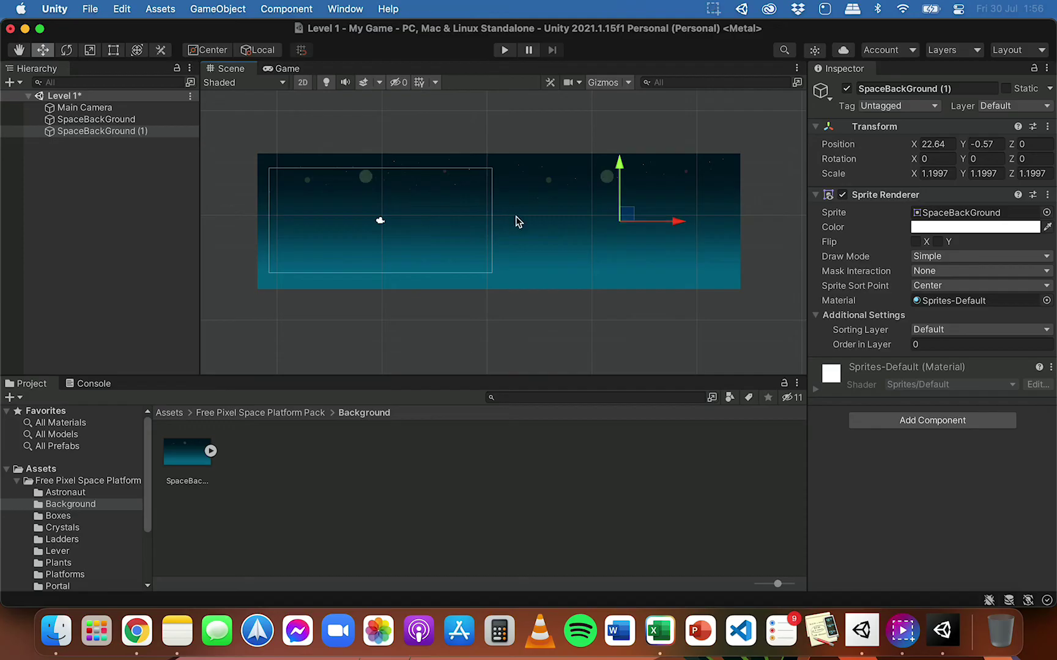
{"action": "left_click", "coordinate": [390, 230]}
{"action": "left_click", "coordinate": [634, 207]}
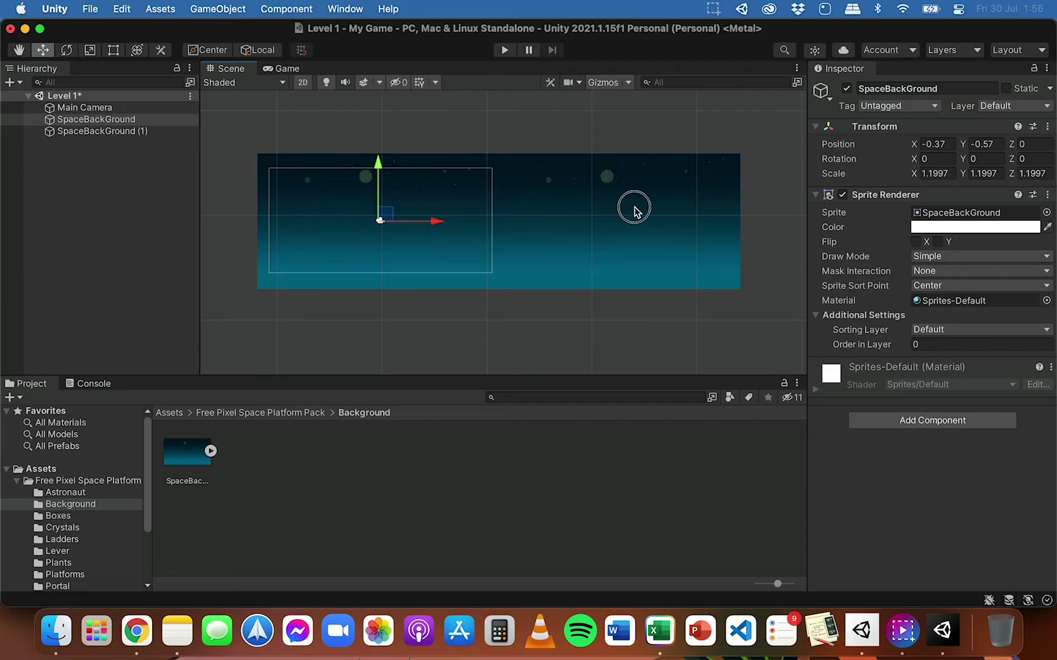
{"action": "left_click", "coordinate": [453, 191]}
{"action": "left_click", "coordinate": [607, 192]}
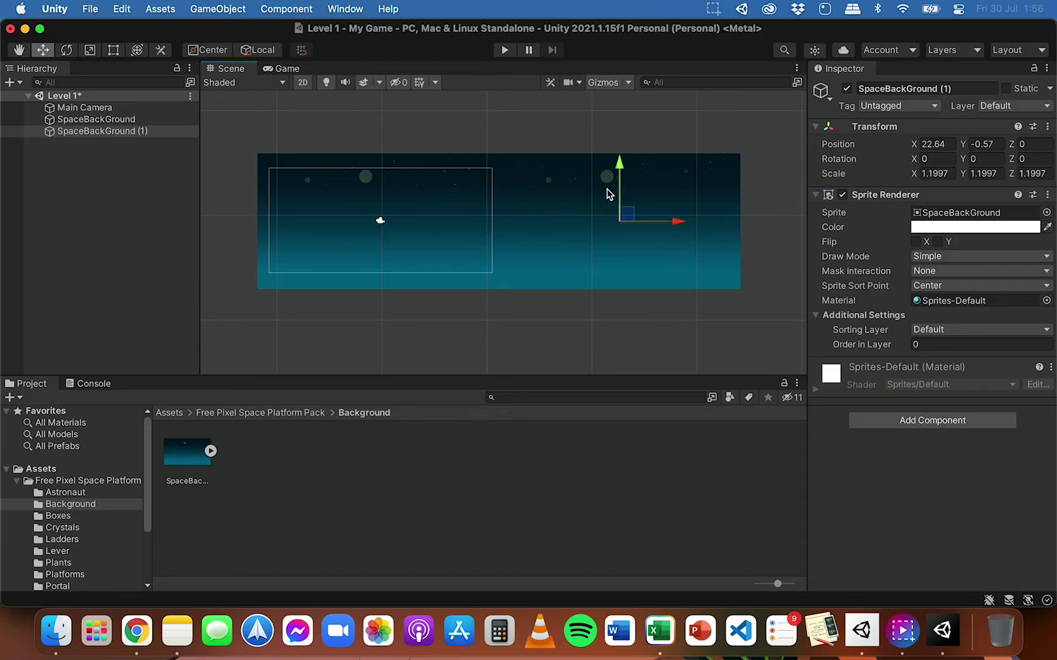
{"action": "left_click", "coordinate": [164, 132]}
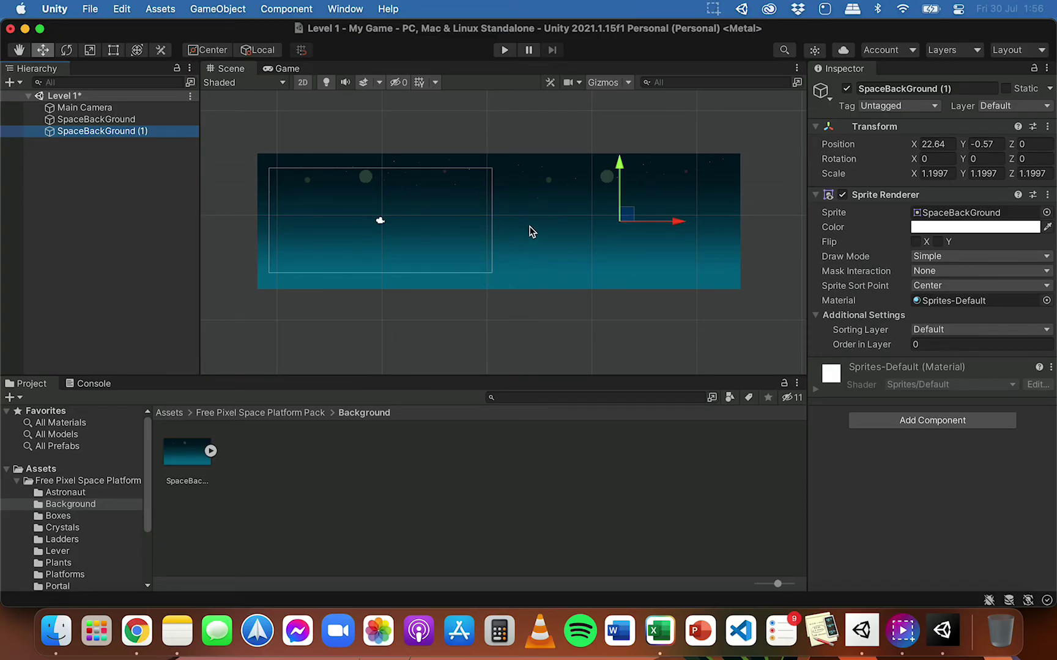
{"action": "scroll", "coordinate": [483, 259], "scroll_direction": "up", "scroll_amount": 2}
{"action": "scroll", "coordinate": [483, 259], "scroll_direction": "up", "scroll_amount": 1}
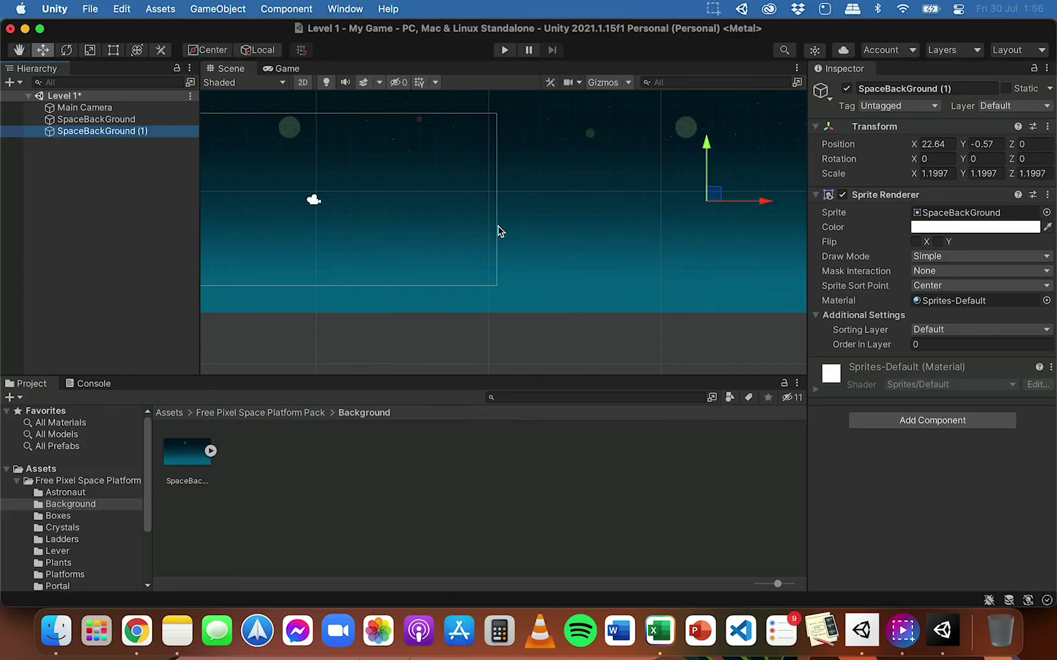
{"action": "scroll", "coordinate": [497, 237], "scroll_direction": "down", "scroll_amount": 3}
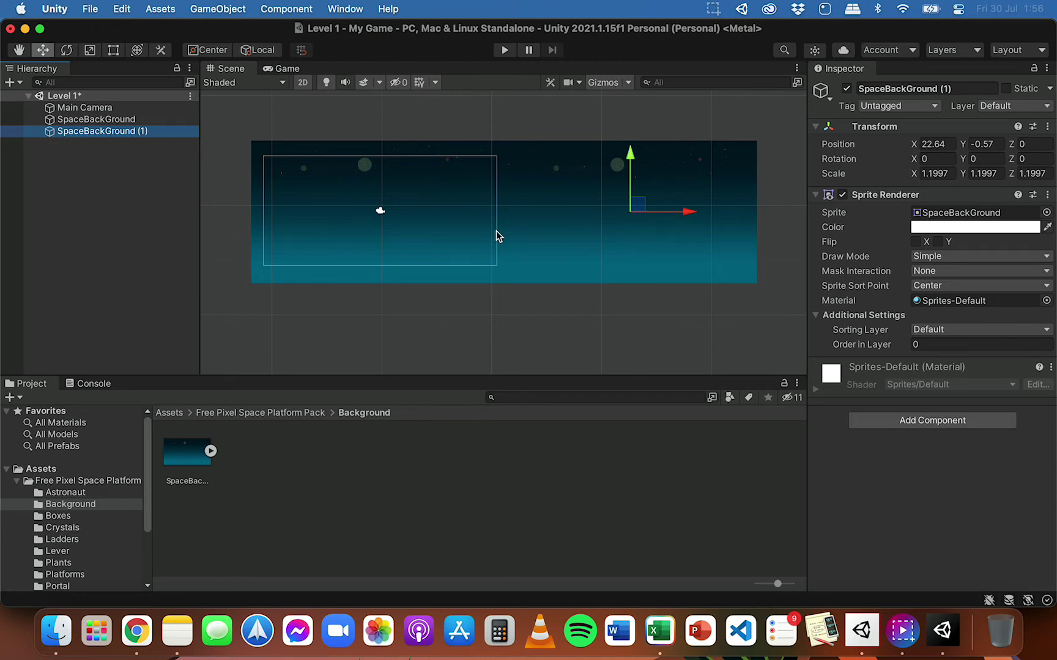
{"action": "left_click", "coordinate": [566, 223]}
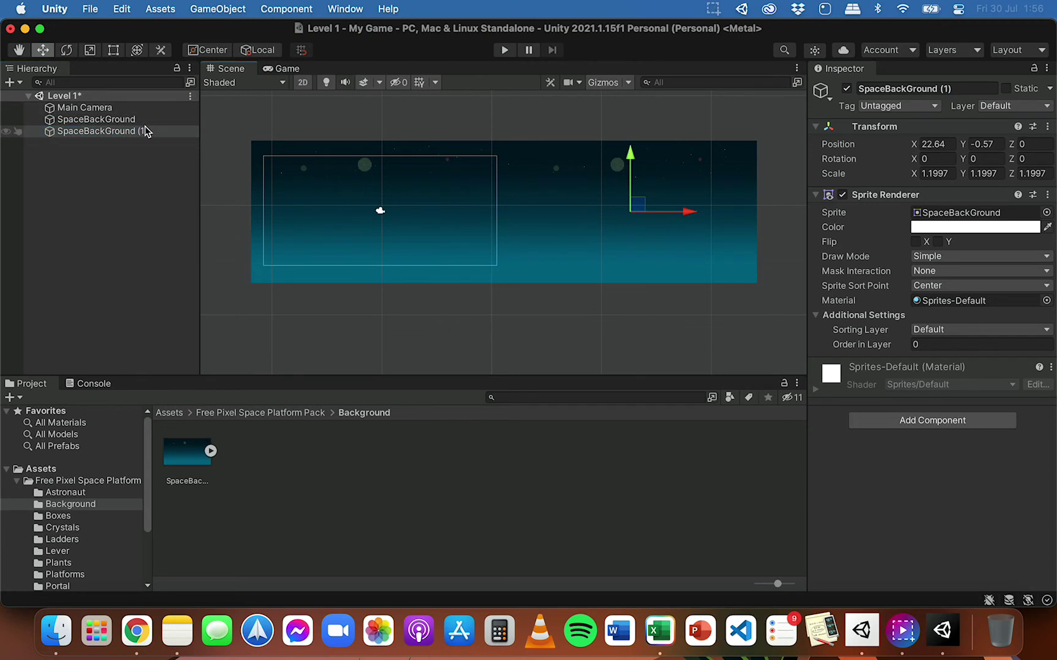
Step: Delete both the duplicated and the original SpaceBackGround sprites from the Level 1 scene
{"action": "left_click", "coordinate": [177, 135]}
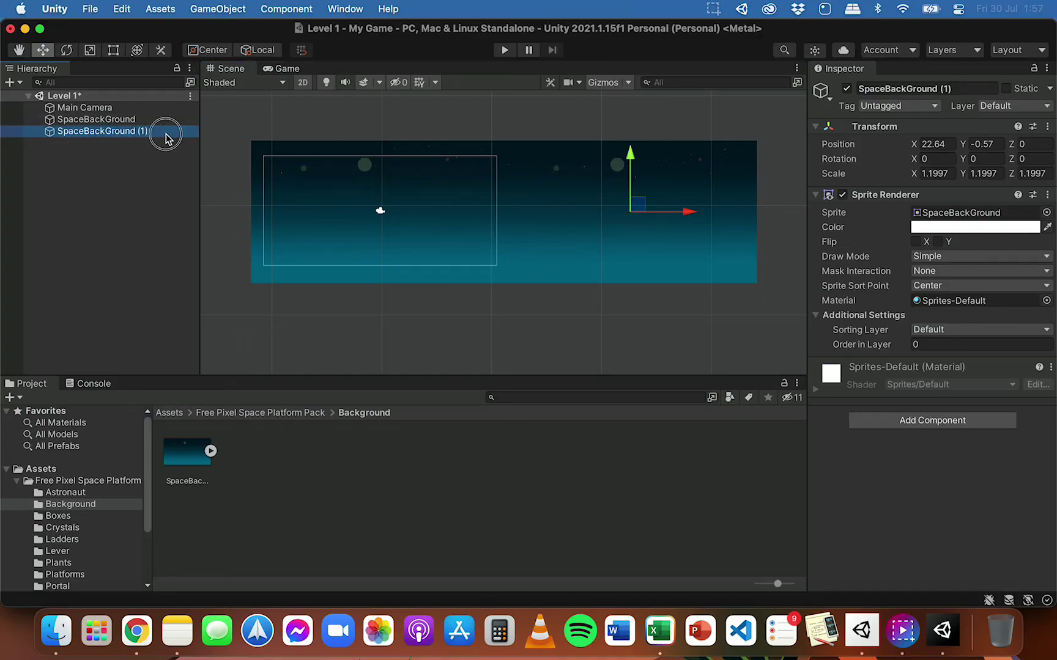
{"action": "left_click", "coordinate": [117, 159]}
{"action": "left_click", "coordinate": [165, 134]}
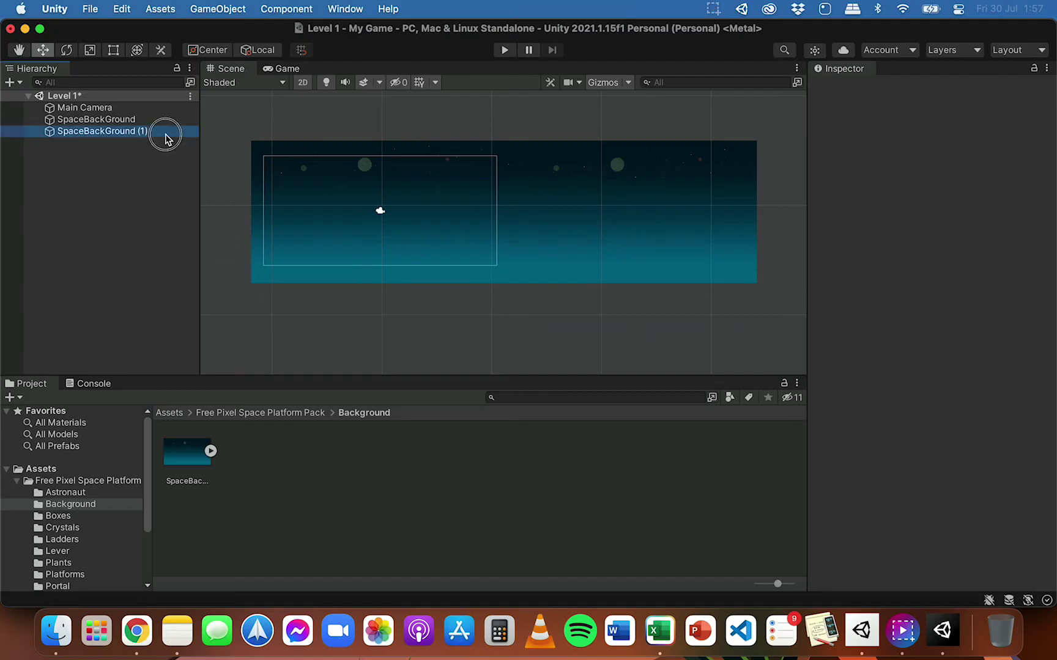
{"action": "right_click", "coordinate": [165, 134]}
{"action": "left_click", "coordinate": [221, 246]}
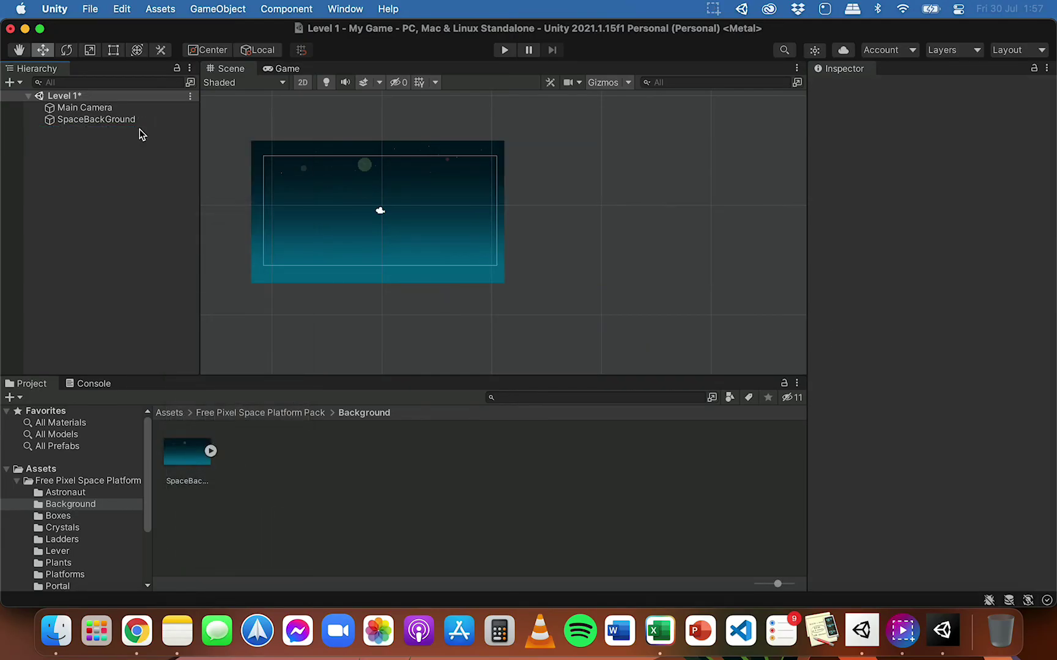
{"action": "left_click", "coordinate": [145, 121]}
{"action": "right_click", "coordinate": [146, 121]}
{"action": "left_click", "coordinate": [191, 237]}
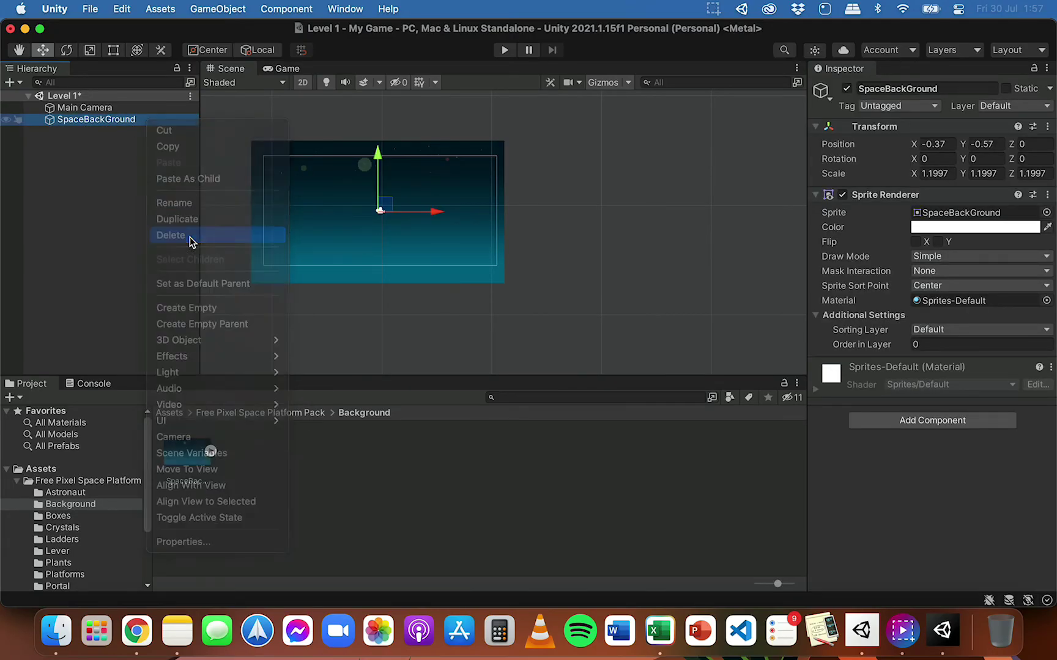
Step: Set the SpaceBackGround texture's mesh type to Full Rect, and place the sprite over the camera frame, applying the import settings
{"action": "scroll", "coordinate": [247, 201], "scroll_direction": "up", "scroll_amount": 3}
{"action": "scroll", "coordinate": [245, 202], "scroll_direction": "up", "scroll_amount": 2}
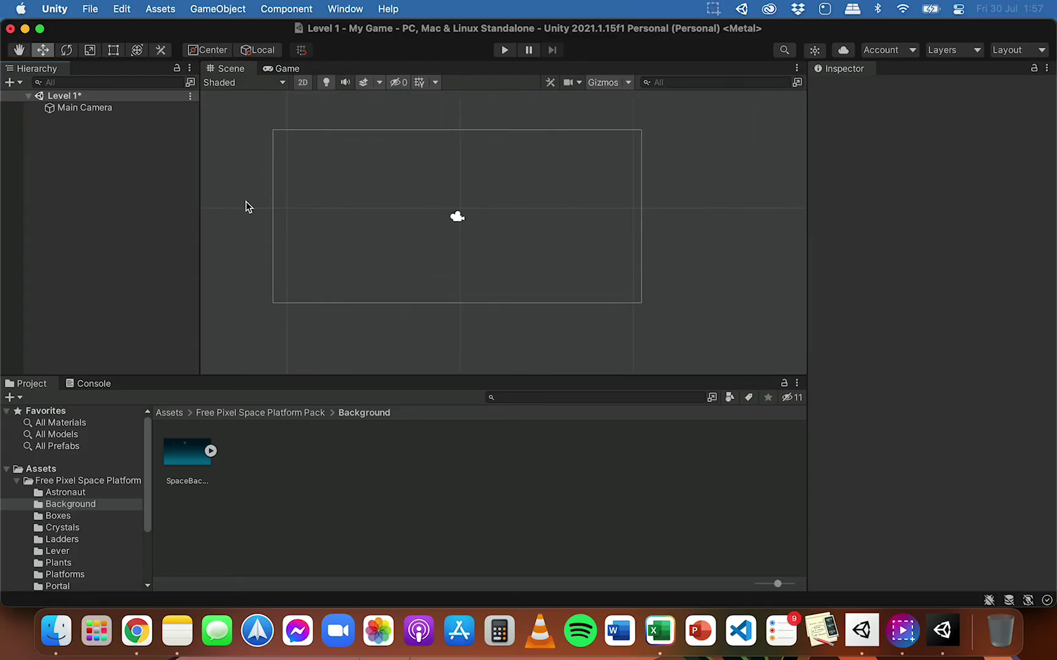
{"action": "left_click", "coordinate": [185, 457]}
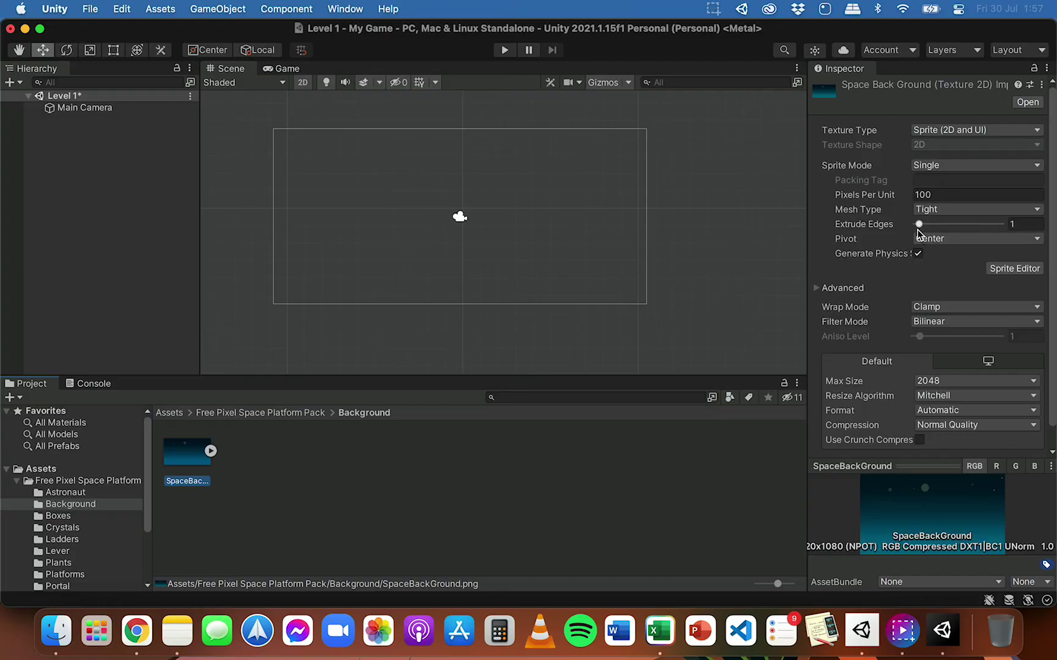
{"action": "left_click", "coordinate": [931, 214]}
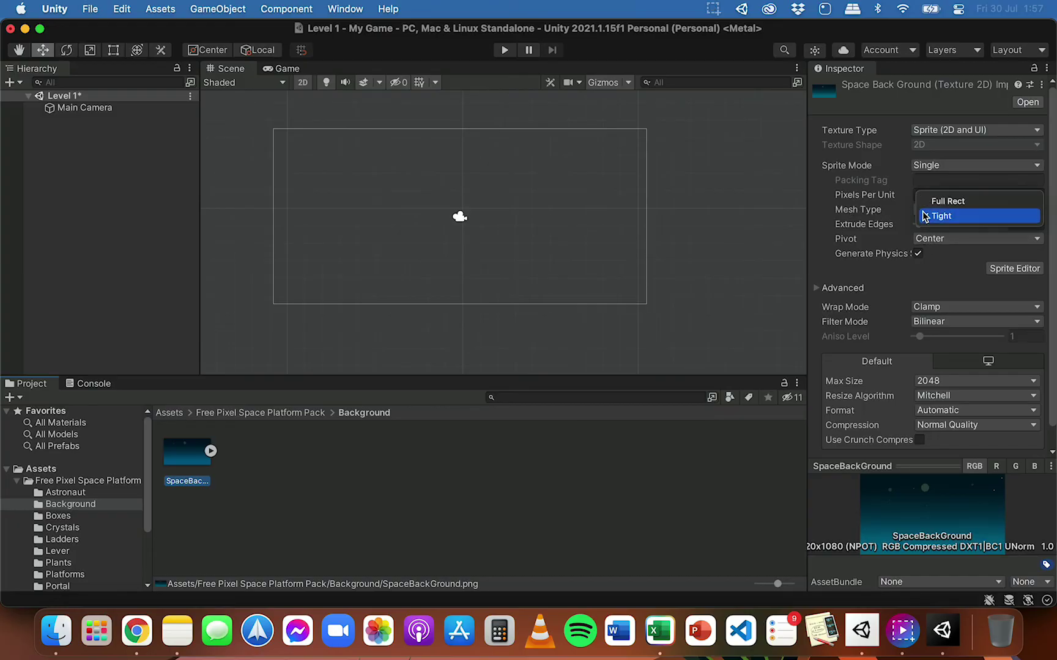
{"action": "left_click", "coordinate": [964, 208]}
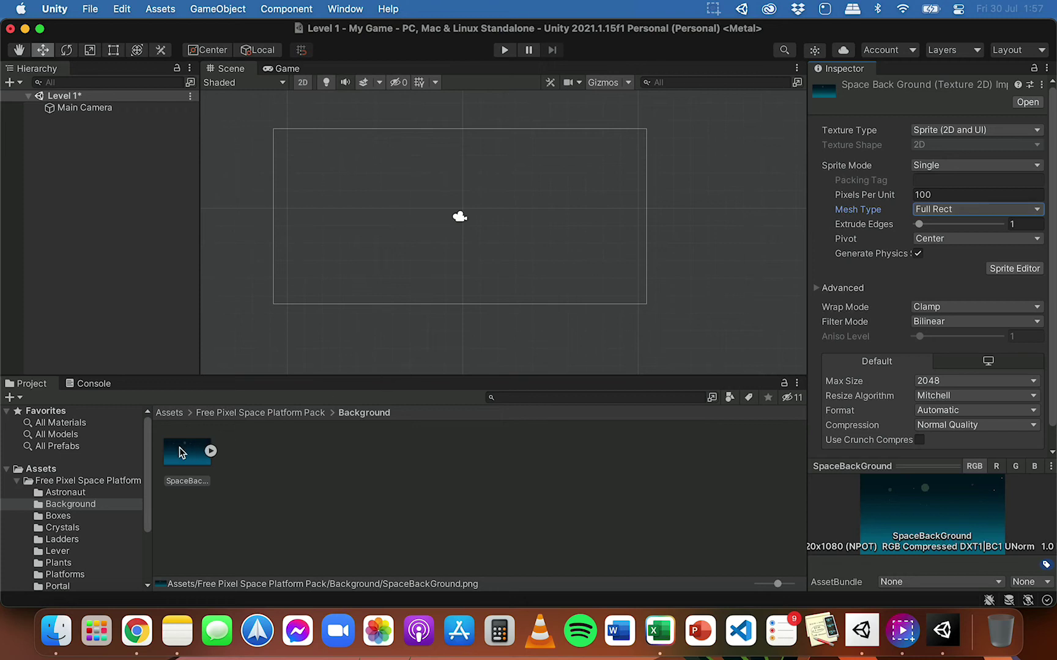
{"action": "left_click_drag", "start_coordinate": [179, 448], "coordinate": [434, 224]}
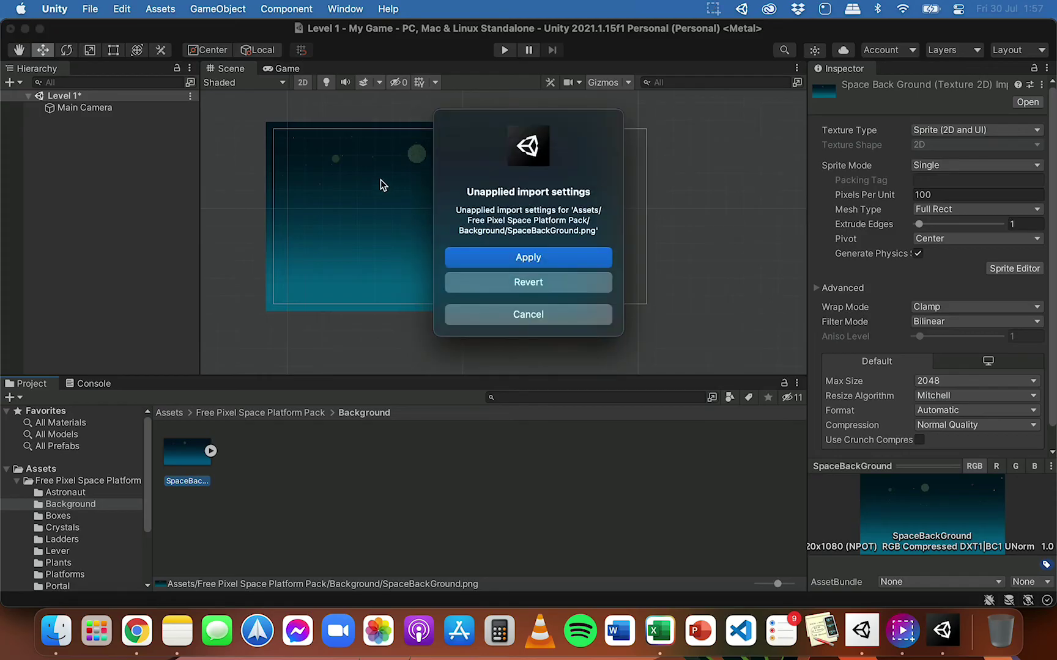
{"action": "left_click", "coordinate": [530, 257]}
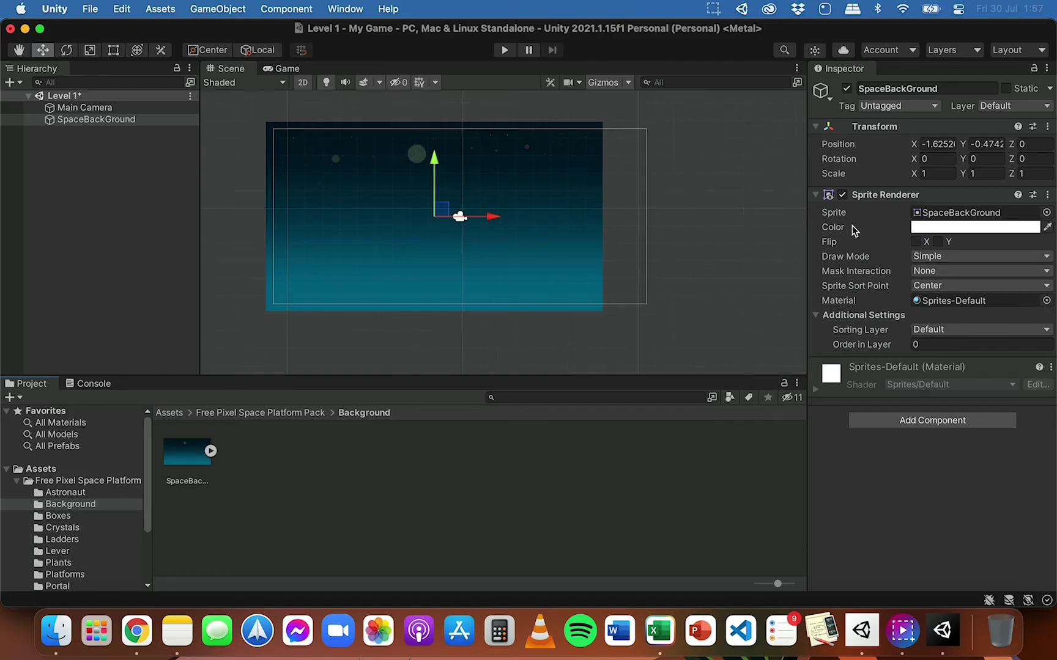
Step: Set the SpaceBackGround sprite's draw mode to Tiled with a width of 100
{"action": "left_click", "coordinate": [933, 260]}
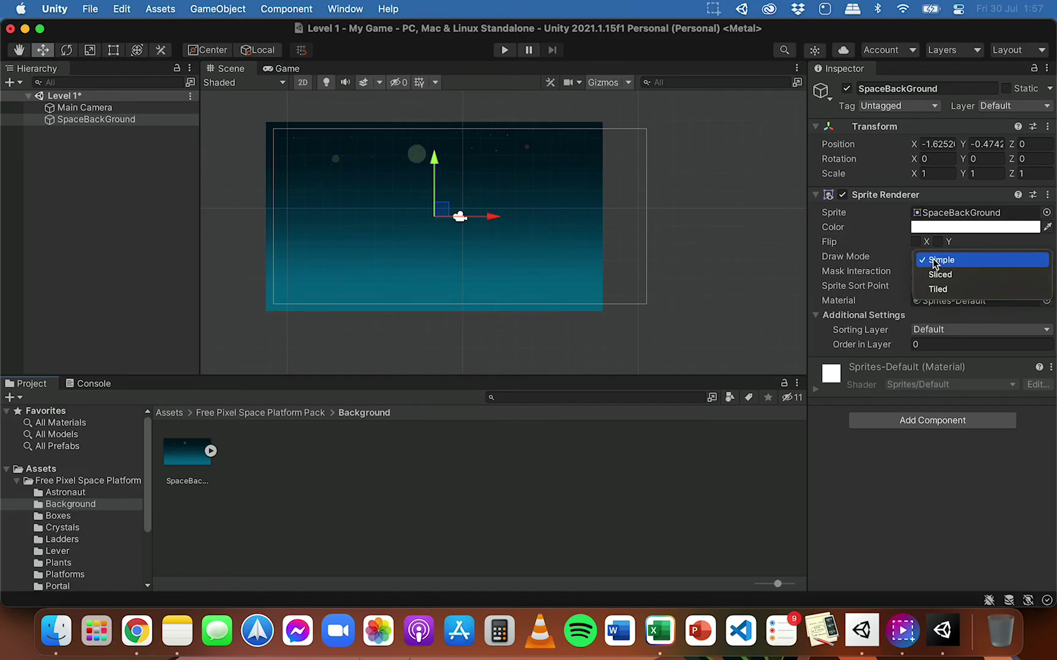
{"action": "left_click", "coordinate": [942, 288]}
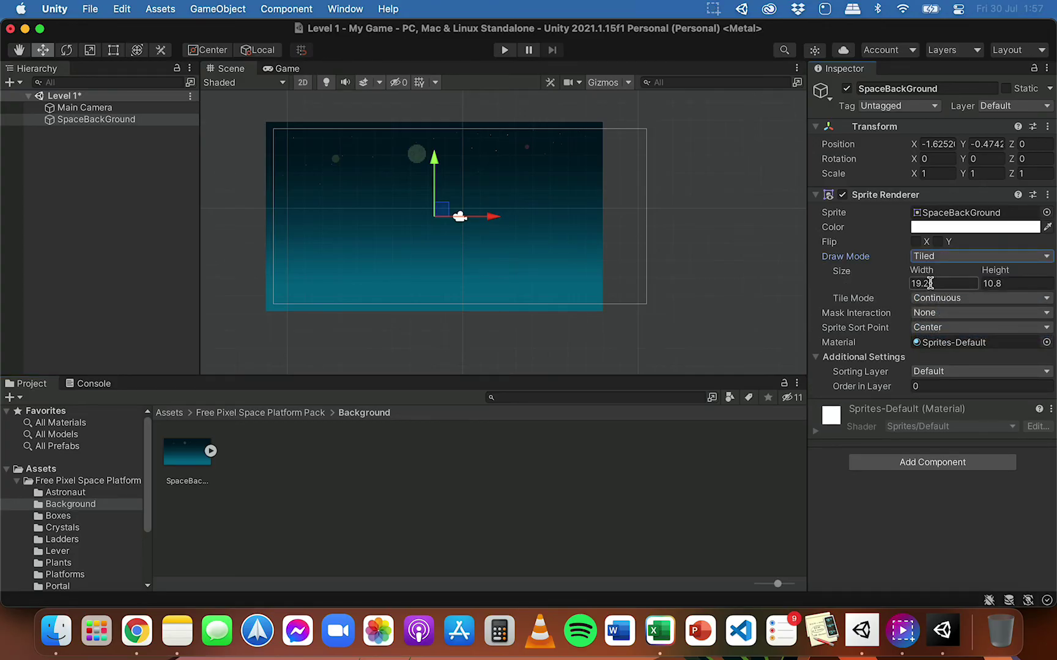
{"action": "left_click", "coordinate": [932, 285]}
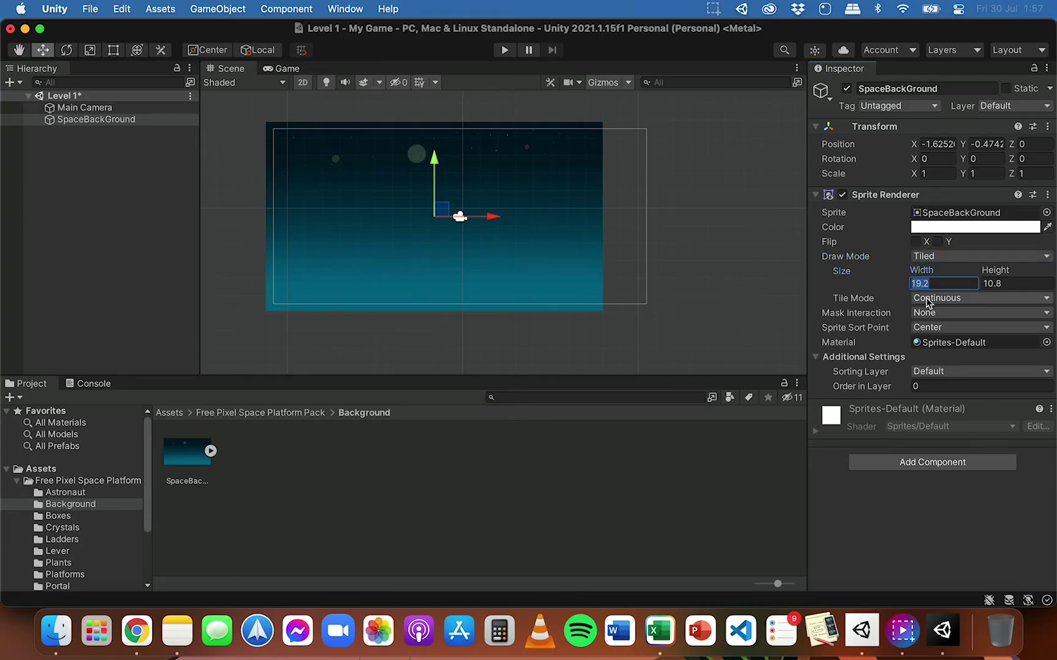
{"action": "type", "text": "100"}
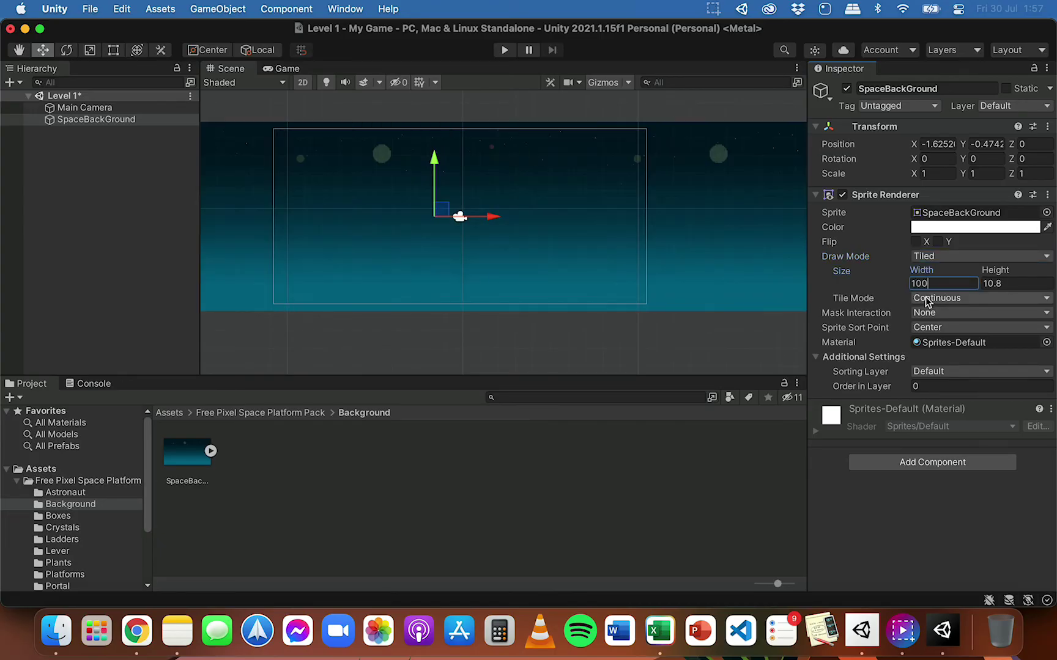
{"action": "scroll", "coordinate": [614, 288], "scroll_direction": "down", "scroll_amount": 5}
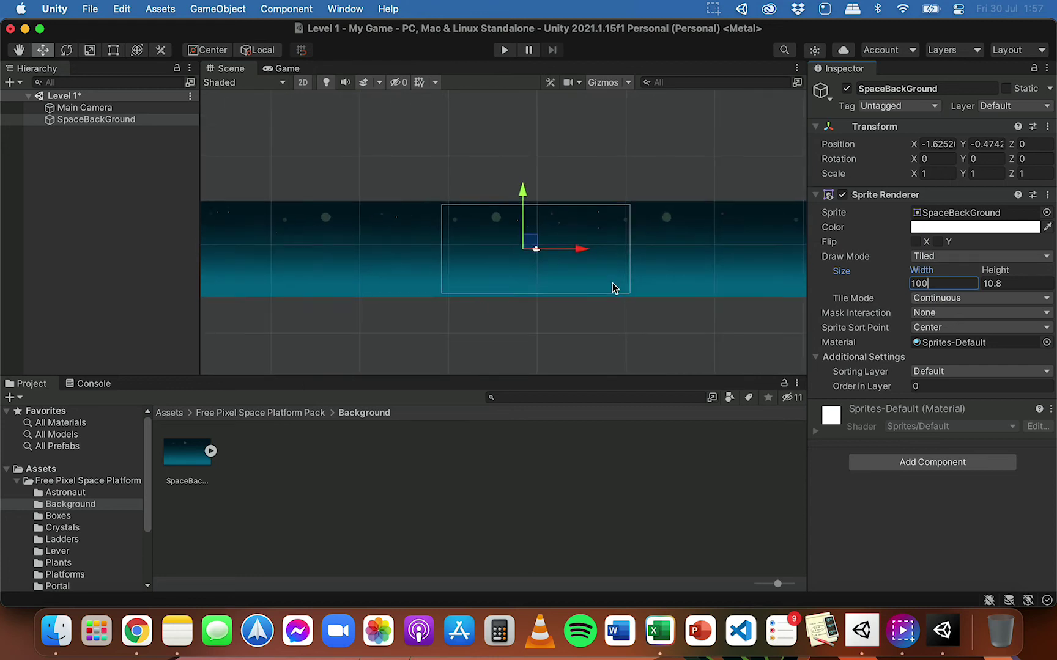
{"action": "scroll", "coordinate": [613, 288], "scroll_direction": "down", "scroll_amount": 2}
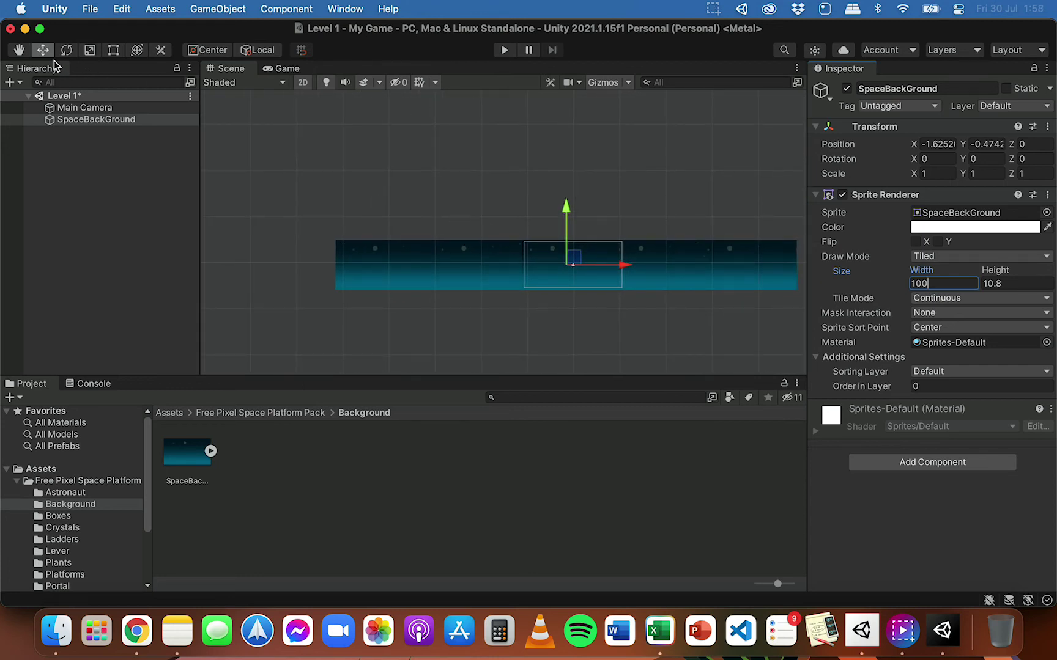
Step: Move the tiled SpaceBackGround horizontally to about X 37.8, so its left end sits just outside the camera frame's left edge
{"action": "left_click", "coordinate": [19, 49]}
{"action": "left_click_drag", "start_coordinate": [483, 318], "coordinate": [408, 314]}
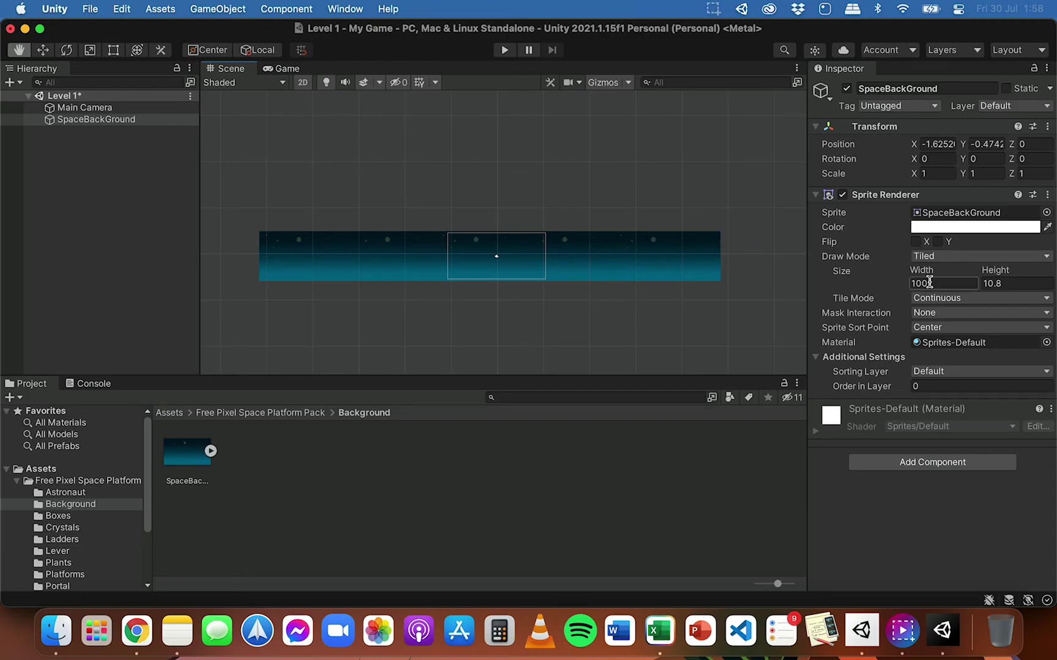
{"action": "left_click", "coordinate": [43, 50]}
{"action": "left_click_drag", "start_coordinate": [550, 256], "coordinate": [737, 262]}
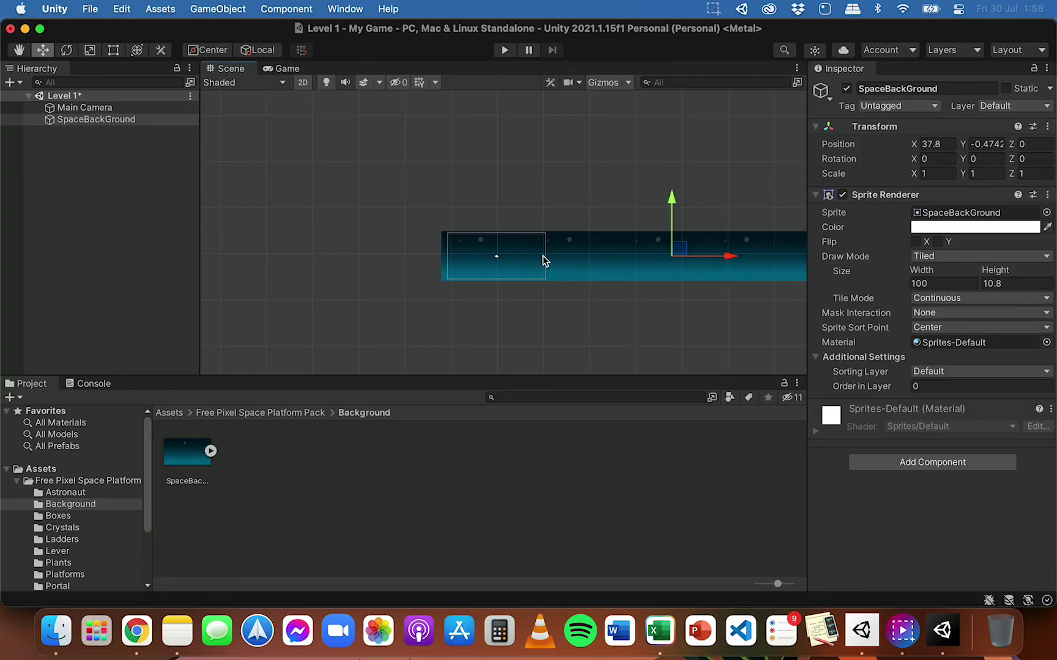
{"action": "scroll", "coordinate": [542, 256], "scroll_direction": "up", "scroll_amount": 5}
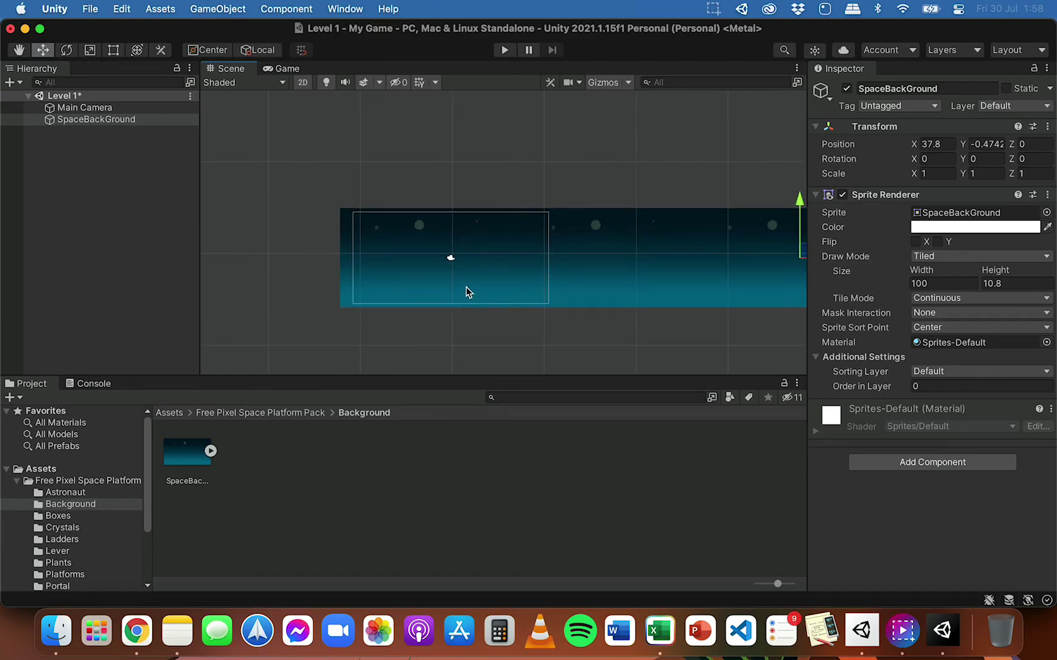
{"action": "scroll", "coordinate": [746, 275], "scroll_direction": "down", "scroll_amount": 4}
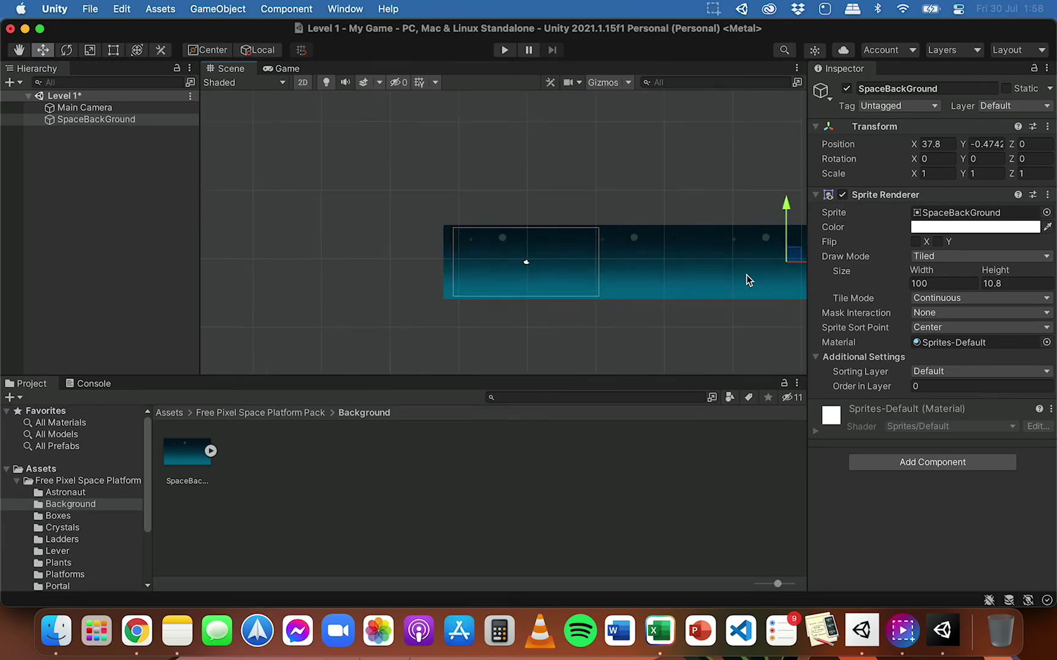
{"action": "scroll", "coordinate": [349, 280], "scroll_direction": "down", "scroll_amount": 3}
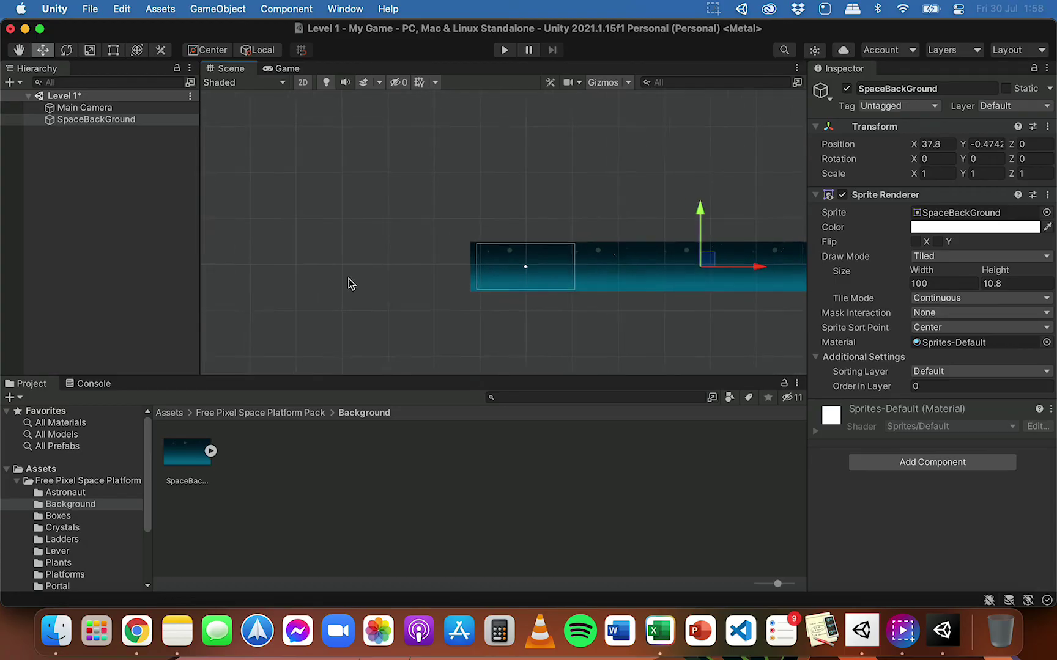
{"action": "scroll", "coordinate": [497, 271], "scroll_direction": "up", "scroll_amount": 5}
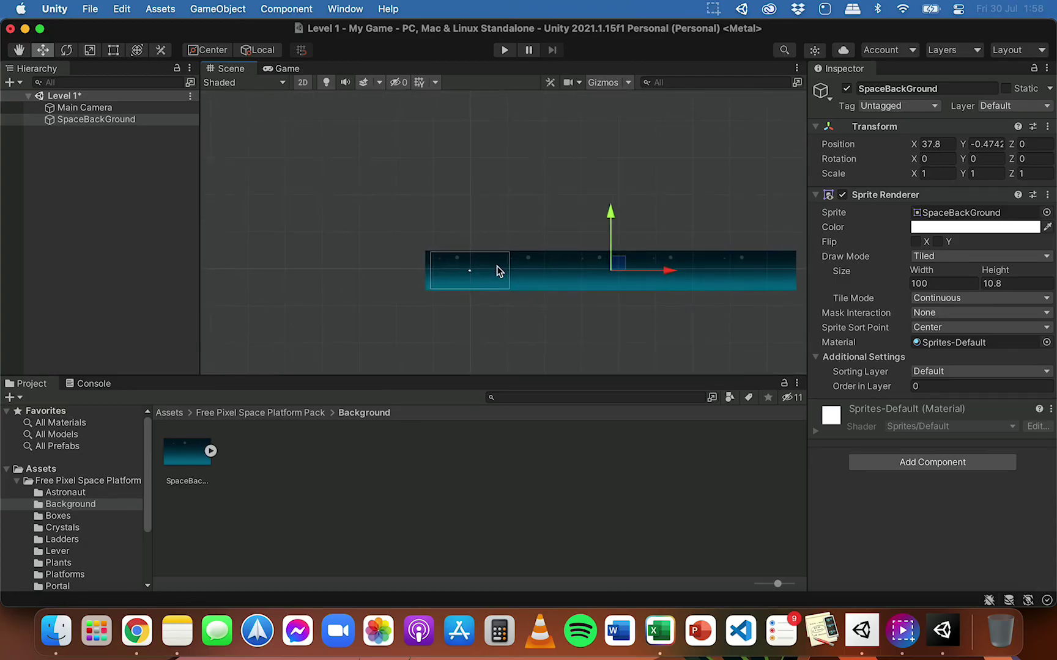
{"action": "scroll", "coordinate": [292, 330], "scroll_direction": "up", "scroll_amount": 5}
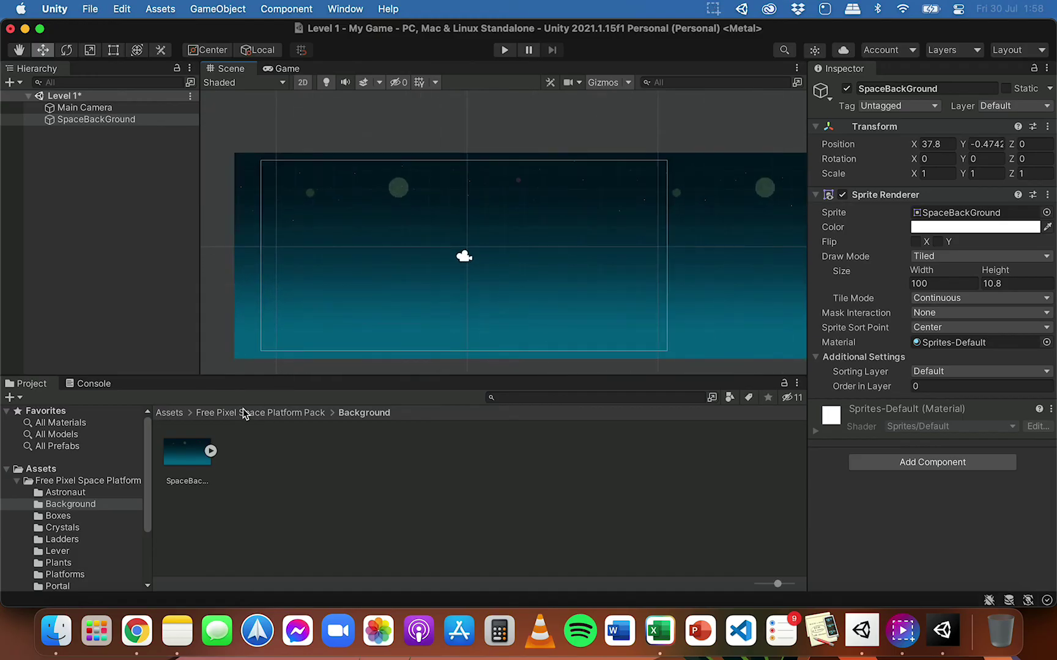
Step: Place Platform_01 from the pack's Platforms folder at the background's lower-left corner, at about X -11.95, Y -4.53
{"action": "left_click", "coordinate": [266, 413]}
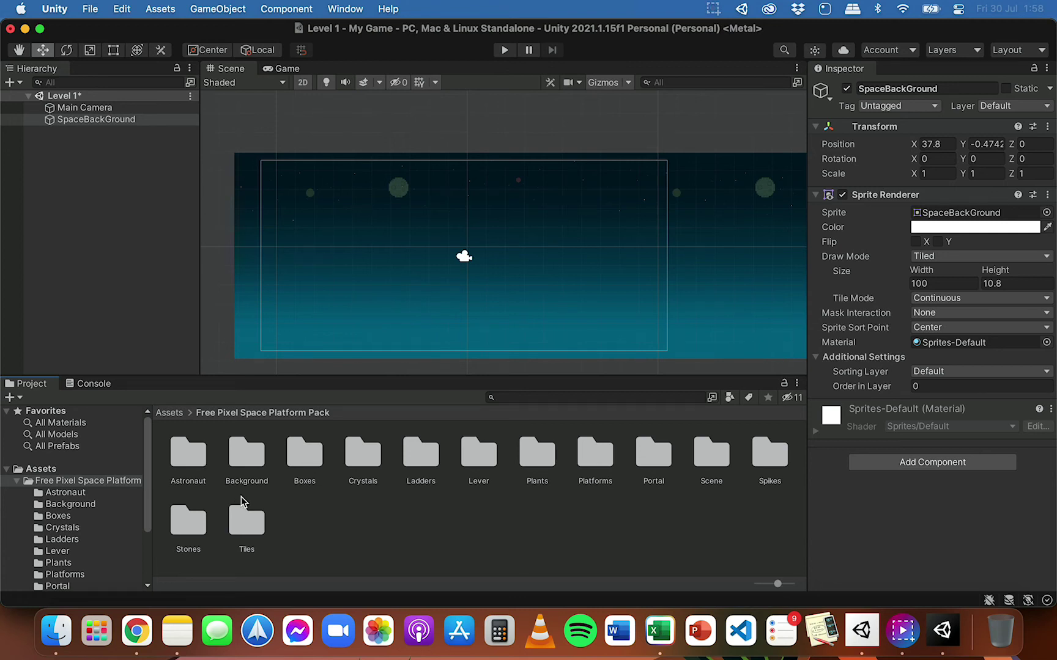
{"action": "double_click", "coordinate": [596, 459]}
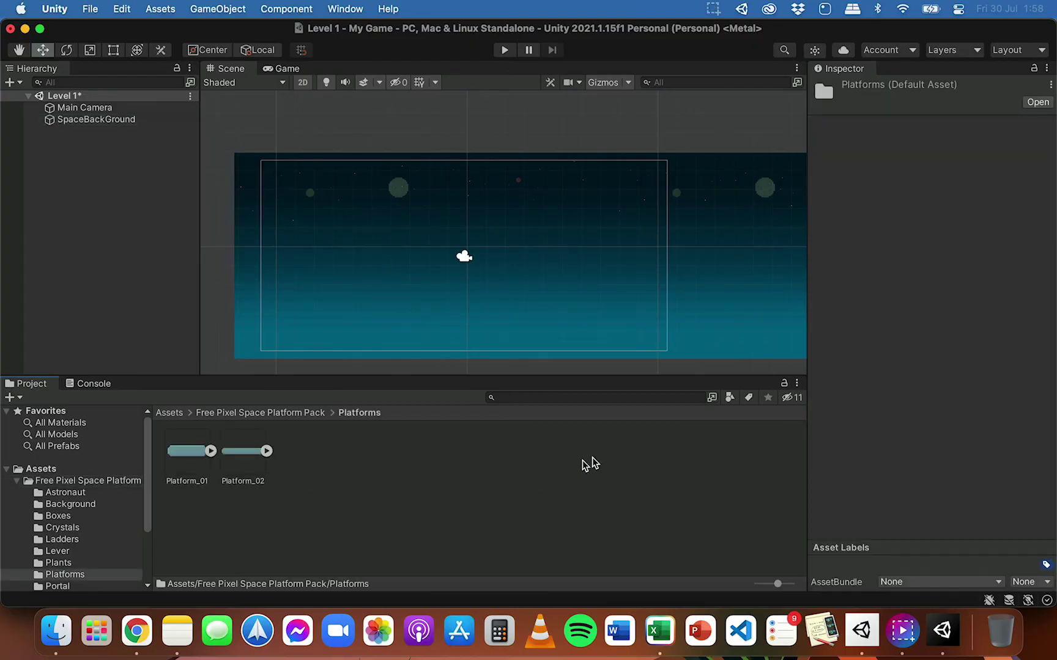
{"action": "left_click_drag", "start_coordinate": [193, 466], "coordinate": [241, 347]}
{"action": "scroll", "coordinate": [238, 334], "scroll_direction": "down", "scroll_amount": 3}
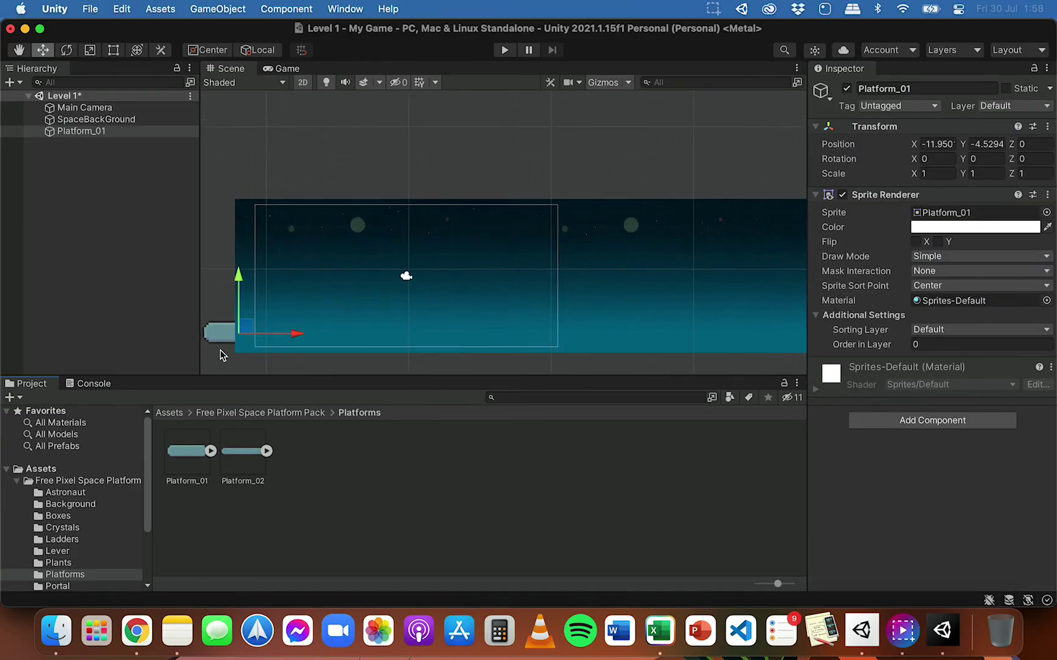
{"action": "scroll", "coordinate": [221, 356], "scroll_direction": "down", "scroll_amount": 1}
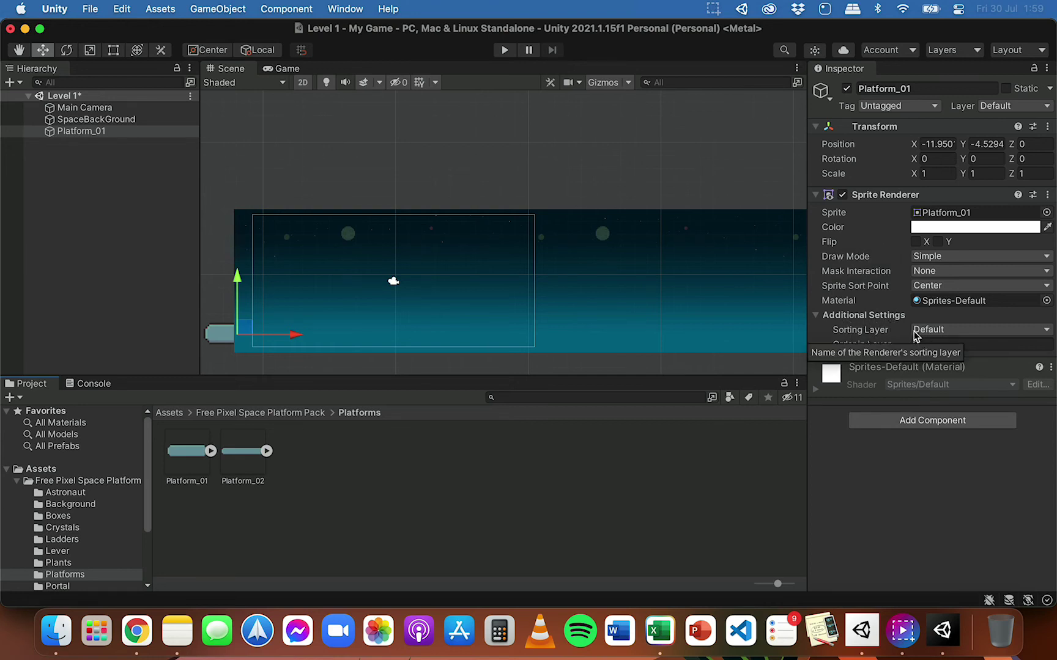
Step: Add three new sorting layers to the project, starting from the Platform_01 sprite's sorting layer setting
{"action": "left_click", "coordinate": [940, 332]}
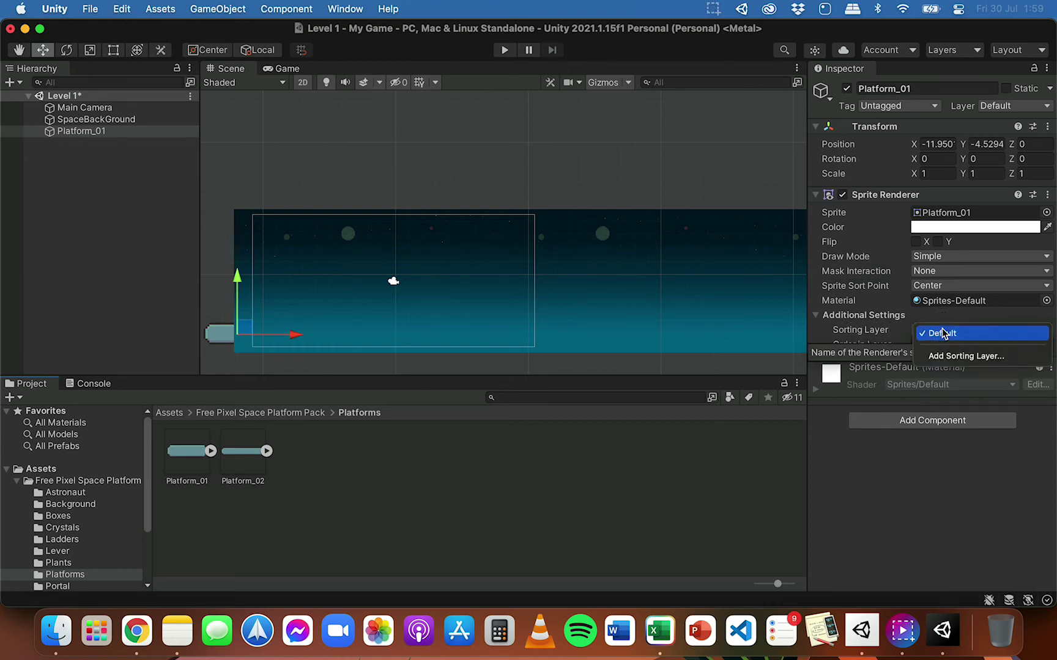
{"action": "left_click", "coordinate": [959, 355]}
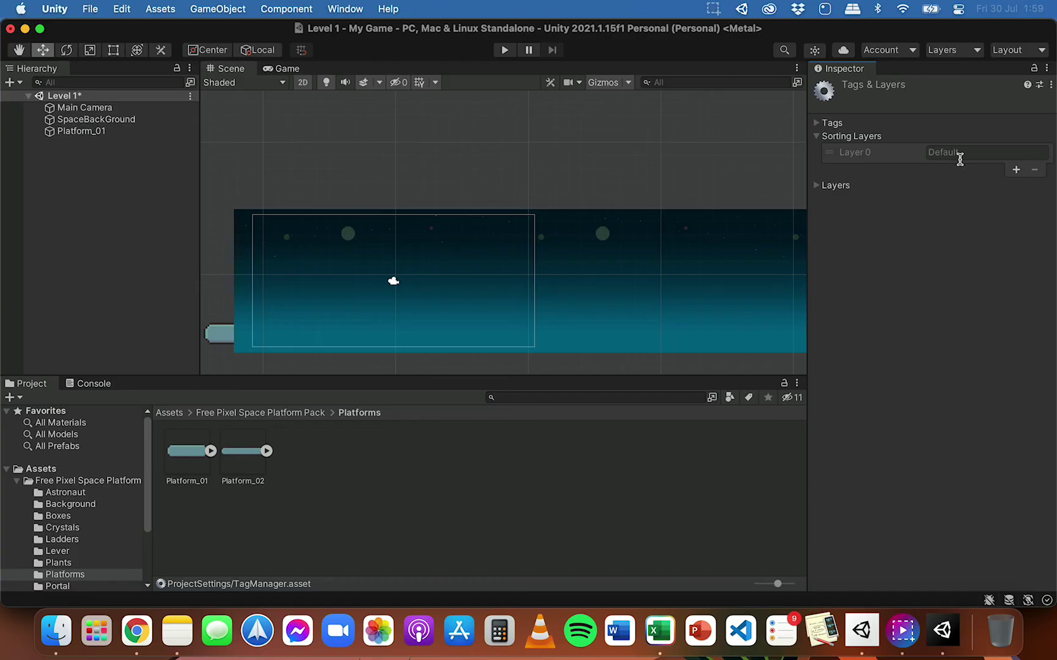
{"action": "left_click", "coordinate": [1015, 170]}
{"action": "left_click", "coordinate": [1017, 186]}
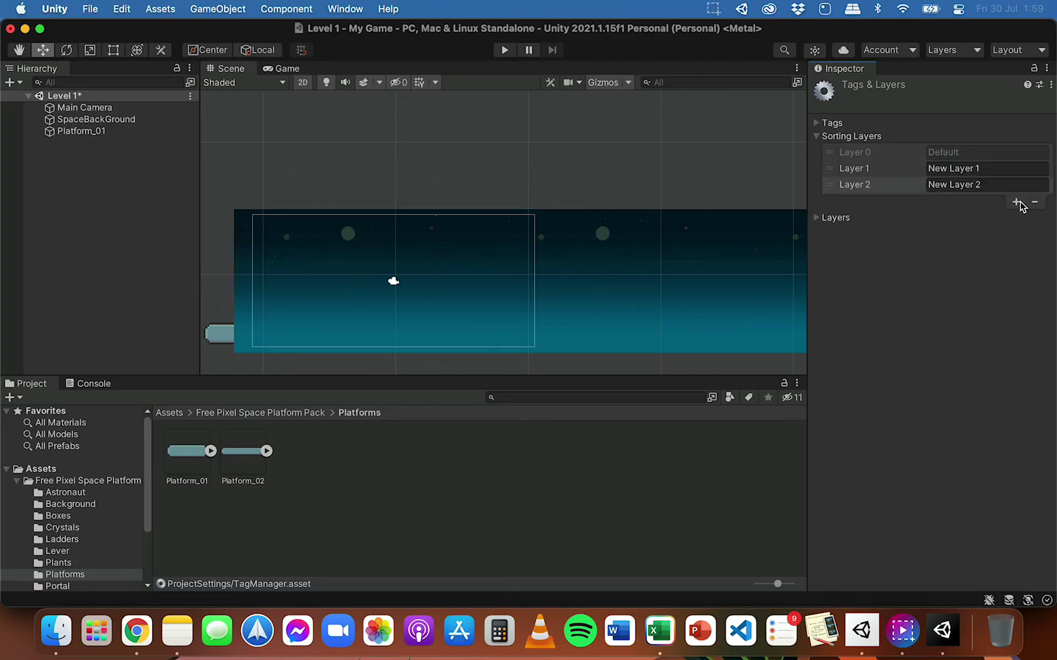
{"action": "left_click", "coordinate": [1016, 203]}
Step: Name the three new sorting layers Background, Midground and Foreground, in that order
{"action": "left_click", "coordinate": [984, 169]}
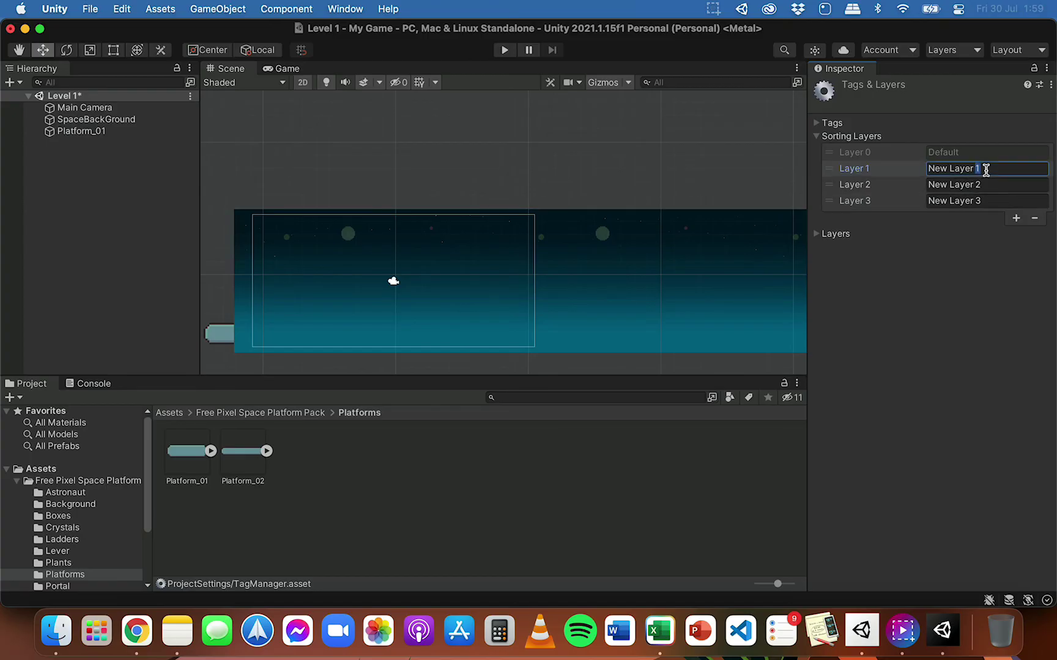
{"action": "left_click", "coordinate": [985, 170]}
{"action": "left_click_drag", "start_coordinate": [988, 170], "coordinate": [927, 170]}
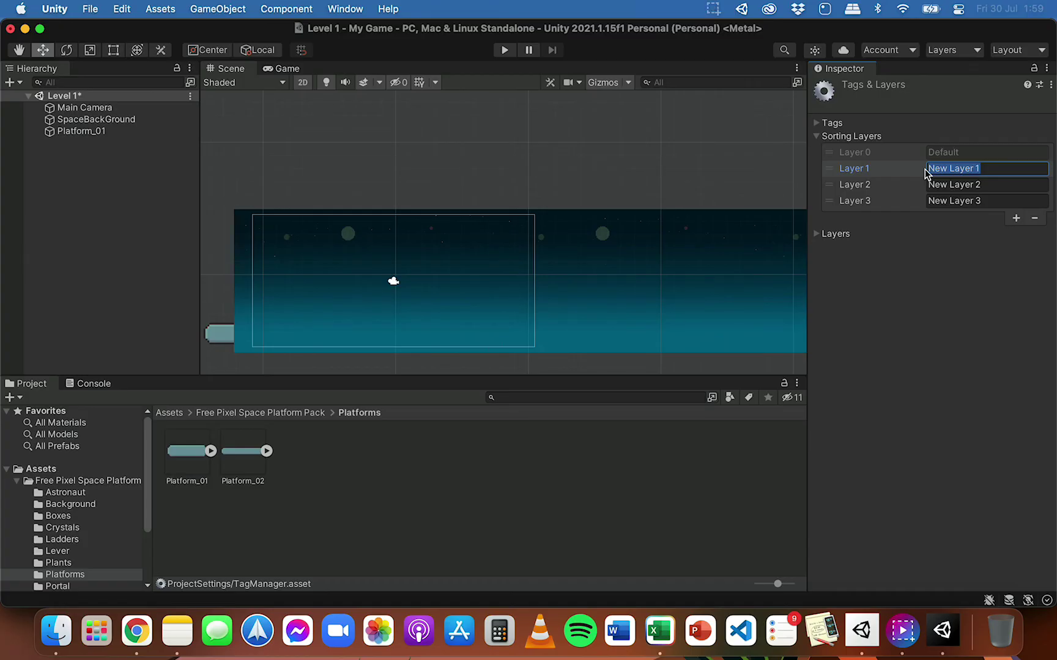
{"action": "type", "text": "Background"}
{"action": "left_click", "coordinate": [953, 184]}
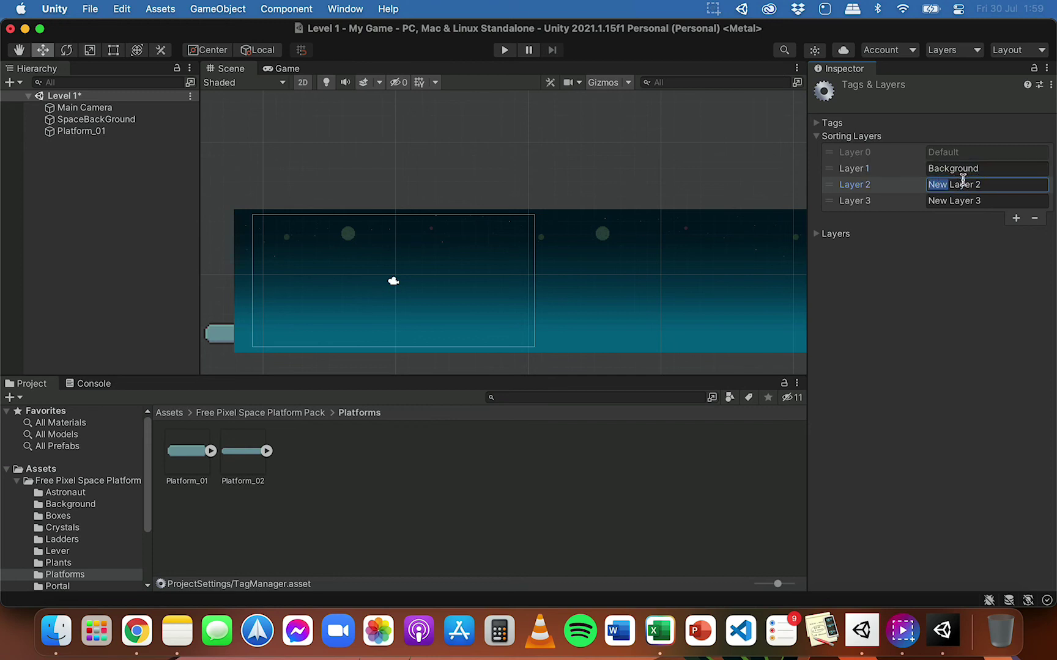
{"action": "type", "text": "Midground"}
{"action": "double_click", "coordinate": [982, 201]}
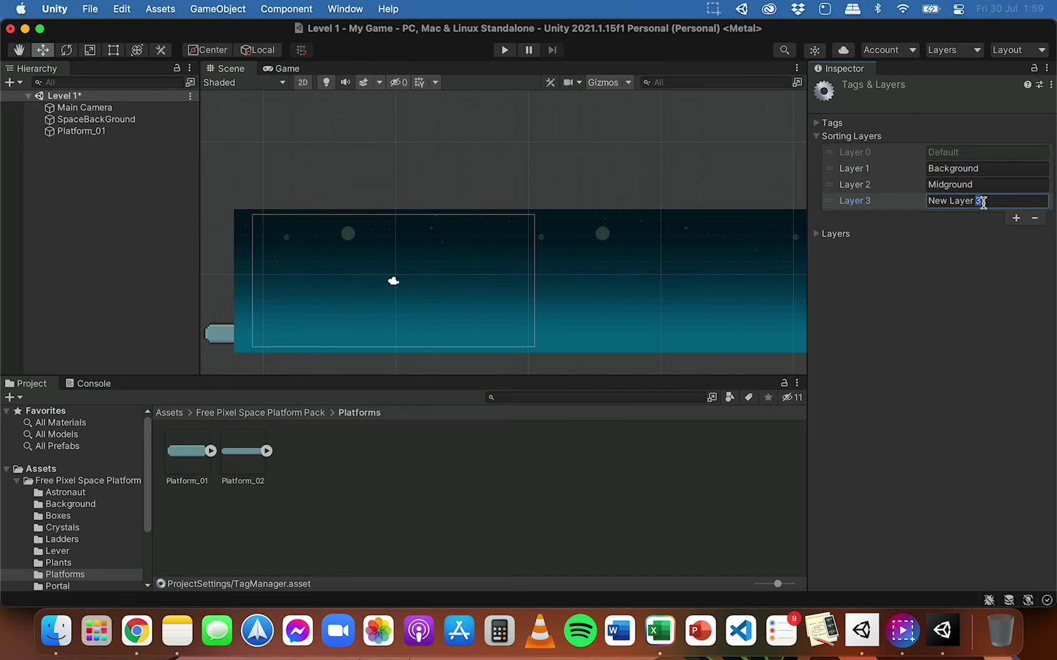
{"action": "triple_click", "coordinate": [983, 202]}
{"action": "type", "text": "Foreground"}
Step: Reorder the sorting layers so that Default comes last, after Foreground
{"action": "left_click_drag", "start_coordinate": [831, 152], "coordinate": [849, 176]}
{"action": "left_click", "coordinate": [836, 174]}
{"action": "left_click", "coordinate": [967, 154]}
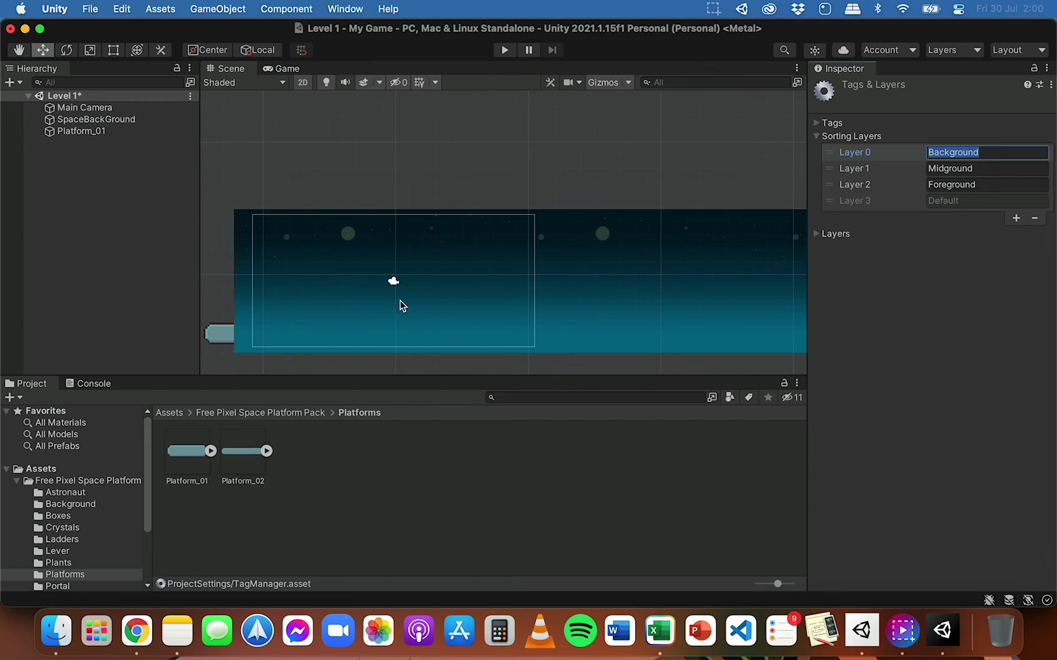
Step: Assign the Platform_01 sprite to the Foreground sorting layer
{"action": "left_click", "coordinate": [226, 331]}
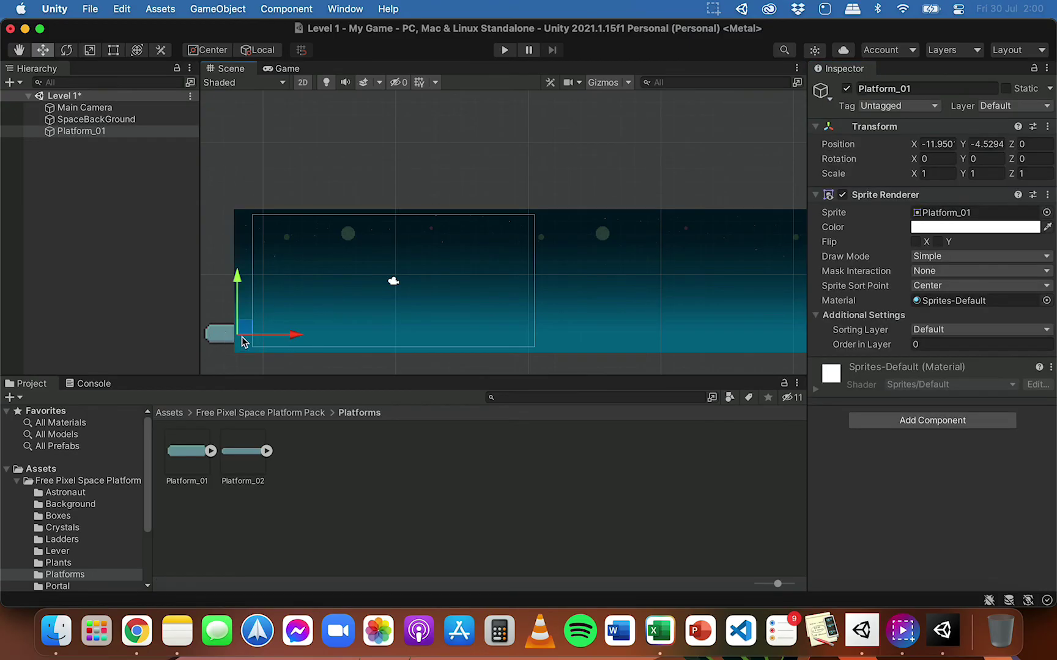
{"action": "left_click", "coordinate": [944, 330]}
{"action": "left_click", "coordinate": [951, 327]}
Step: Assign the SpaceBackGround sprite to the Background sorting layer, and check Platform_01's sorting layer
{"action": "left_click", "coordinate": [583, 228]}
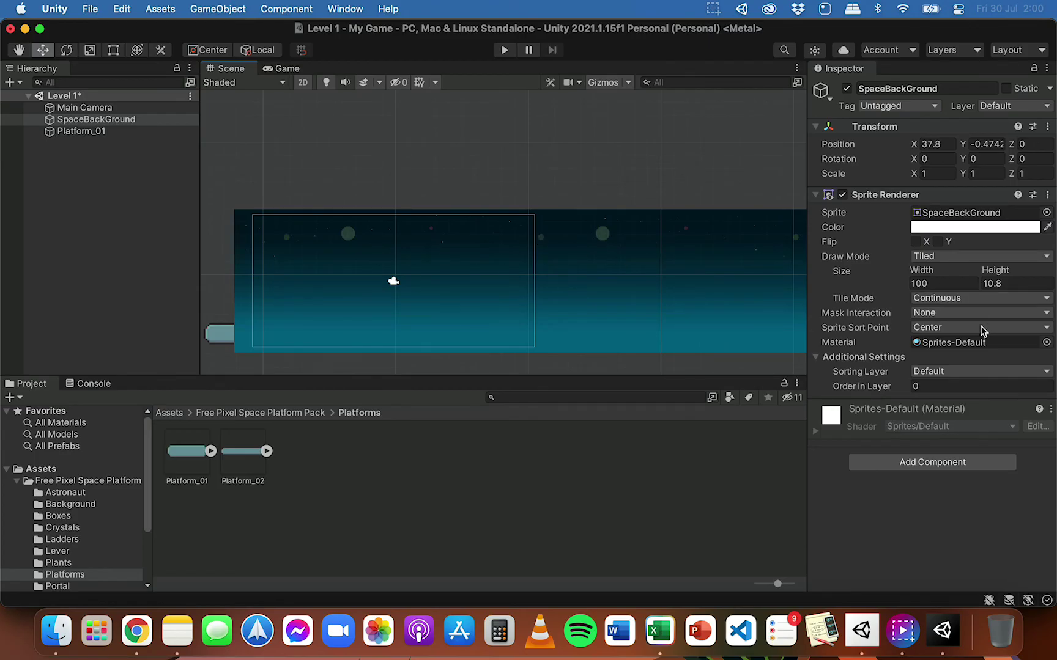
{"action": "left_click", "coordinate": [950, 375]}
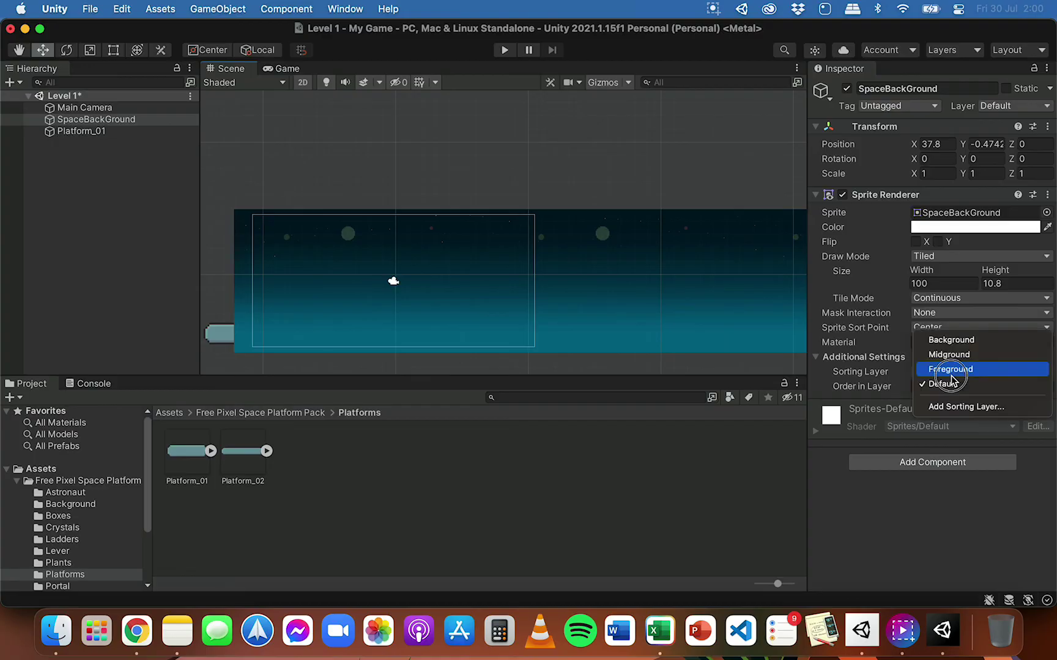
{"action": "left_click", "coordinate": [960, 339]}
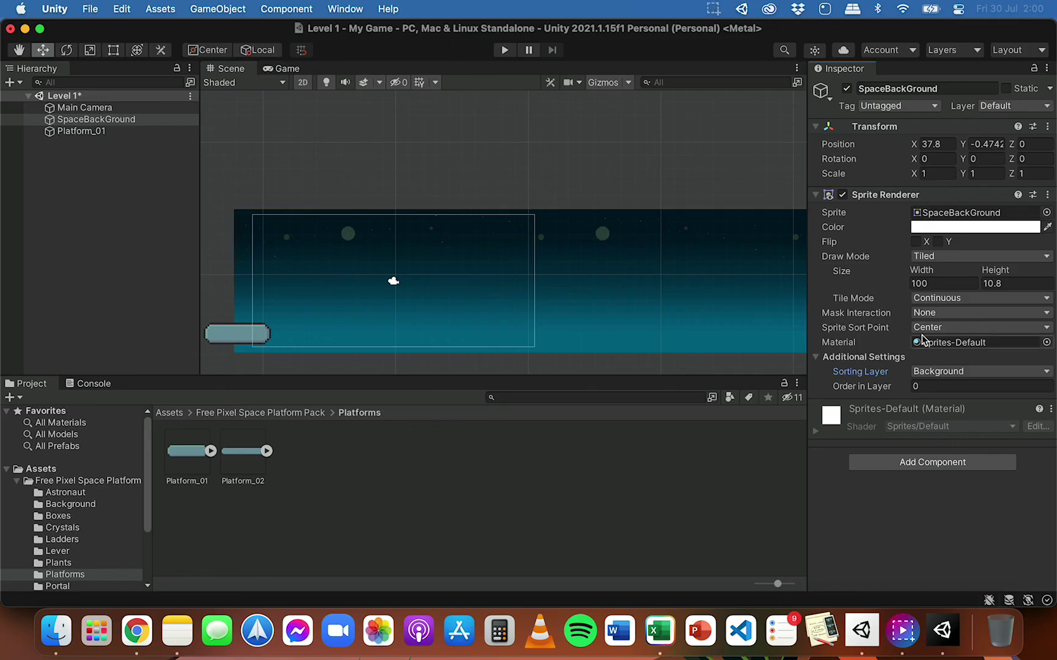
{"action": "left_click", "coordinate": [225, 341]}
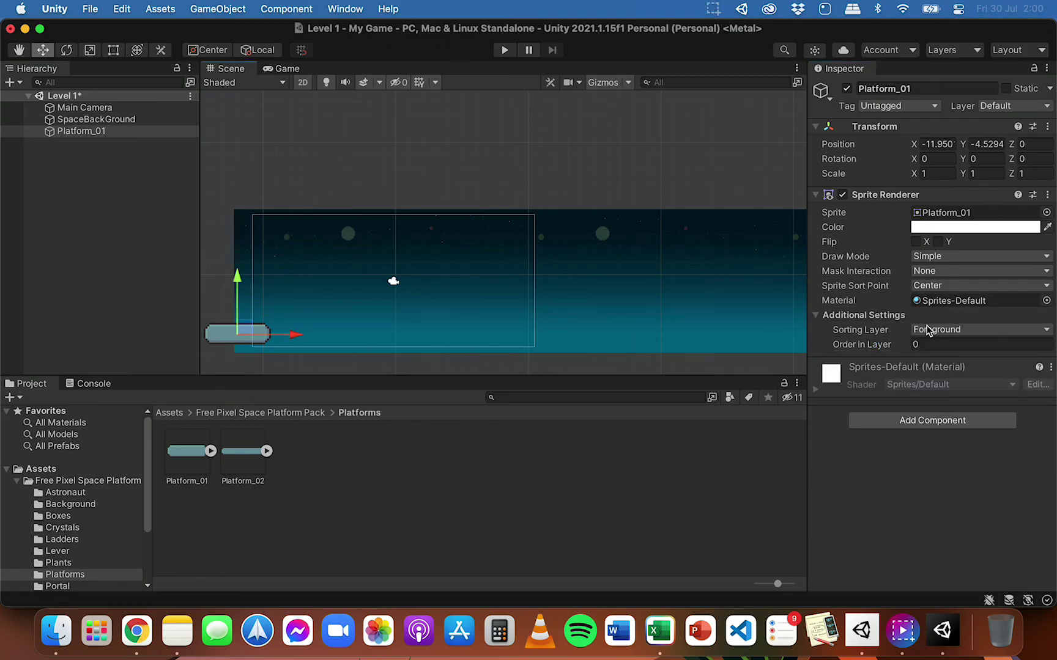
Step: Place the AstroStay sprite from the pack's Astronaut folder inside the camera frame near its left edge, and assign it to the Foreground sorting layer
{"action": "left_click", "coordinate": [219, 413]}
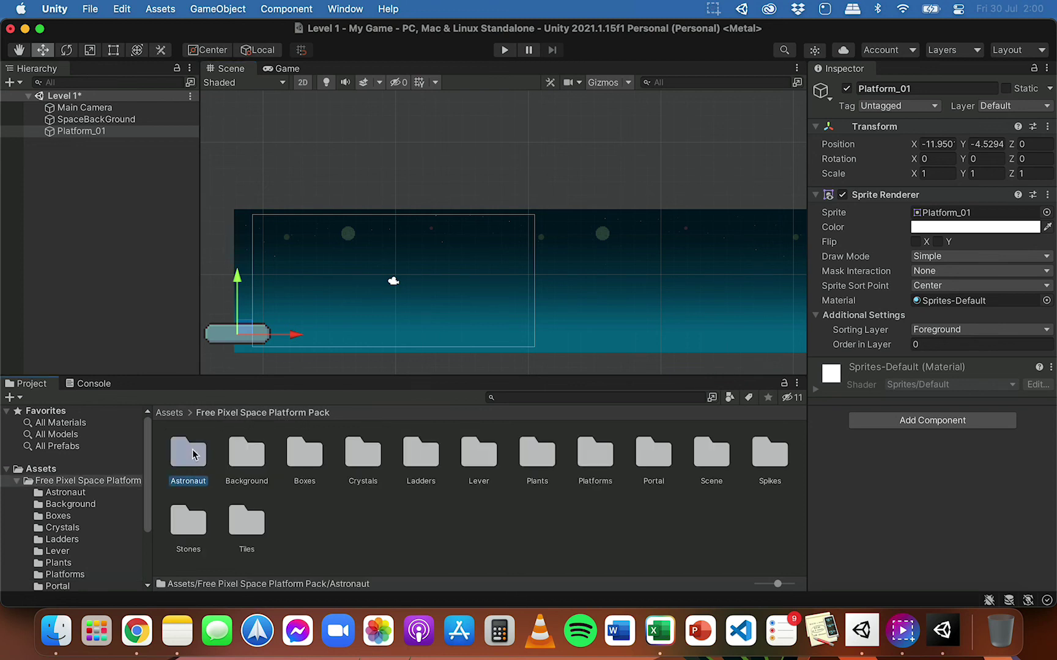
{"action": "double_click", "coordinate": [188, 454]}
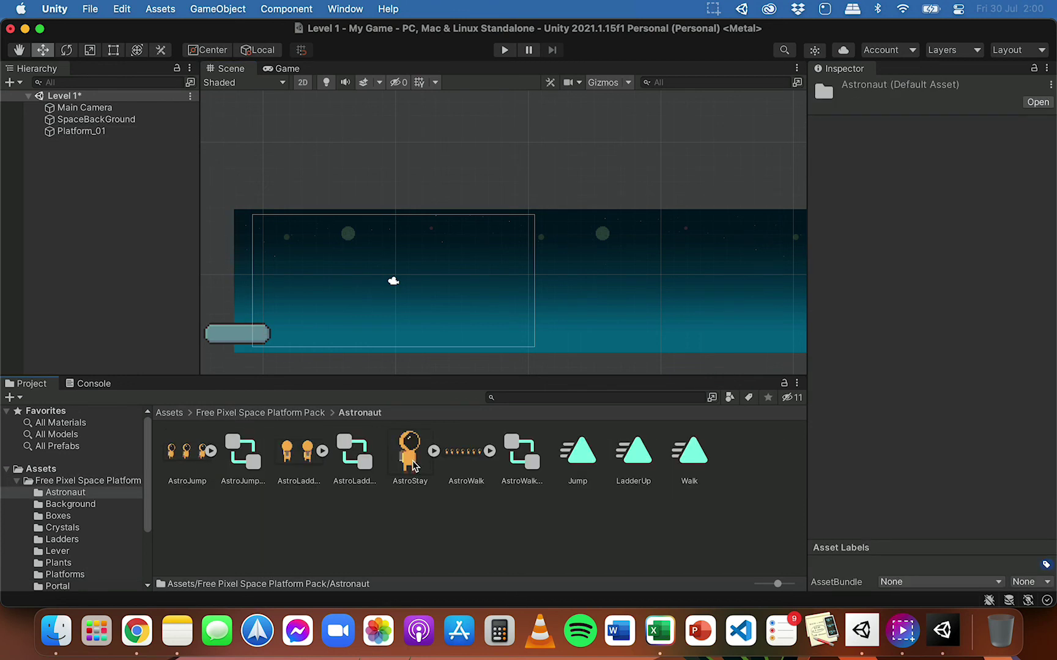
{"action": "left_click_drag", "start_coordinate": [409, 452], "coordinate": [292, 313]}
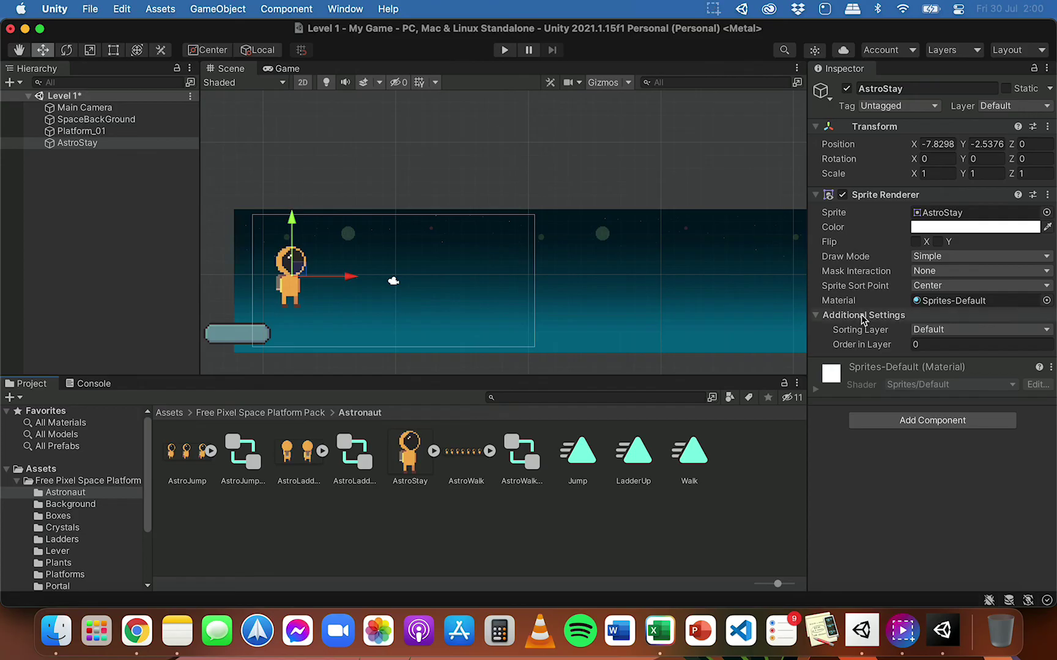
{"action": "left_click", "coordinate": [928, 333]}
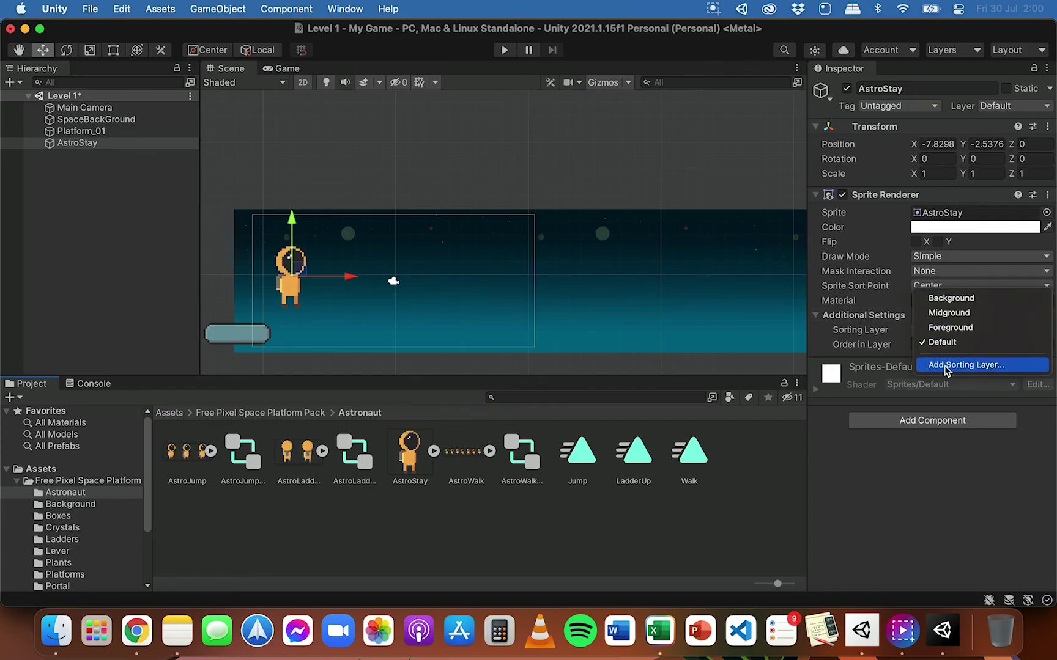
{"action": "left_click", "coordinate": [972, 332]}
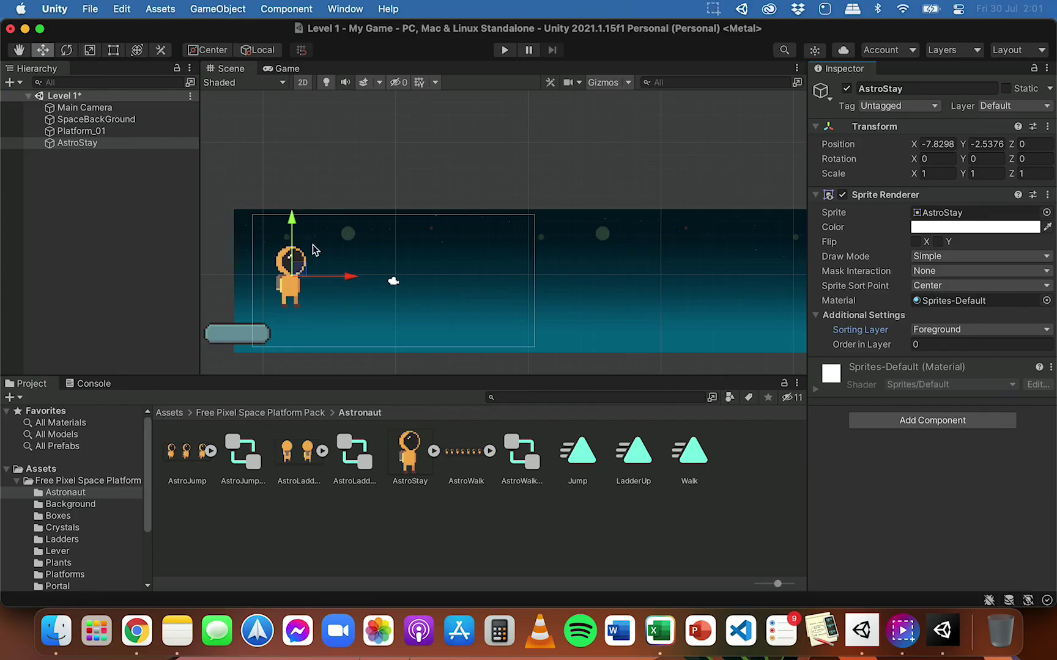
Step: Move the astronaut to about X -7.16 and scale it down uniformly to about 0.54
{"action": "mouse_move", "coordinate": [293, 273]}
{"action": "left_mouse_down"}
{"action": "mouse_move", "coordinate": [312, 289]}
{"action": "mouse_move", "coordinate": [305, 273]}
{"action": "left_mouse_up"}
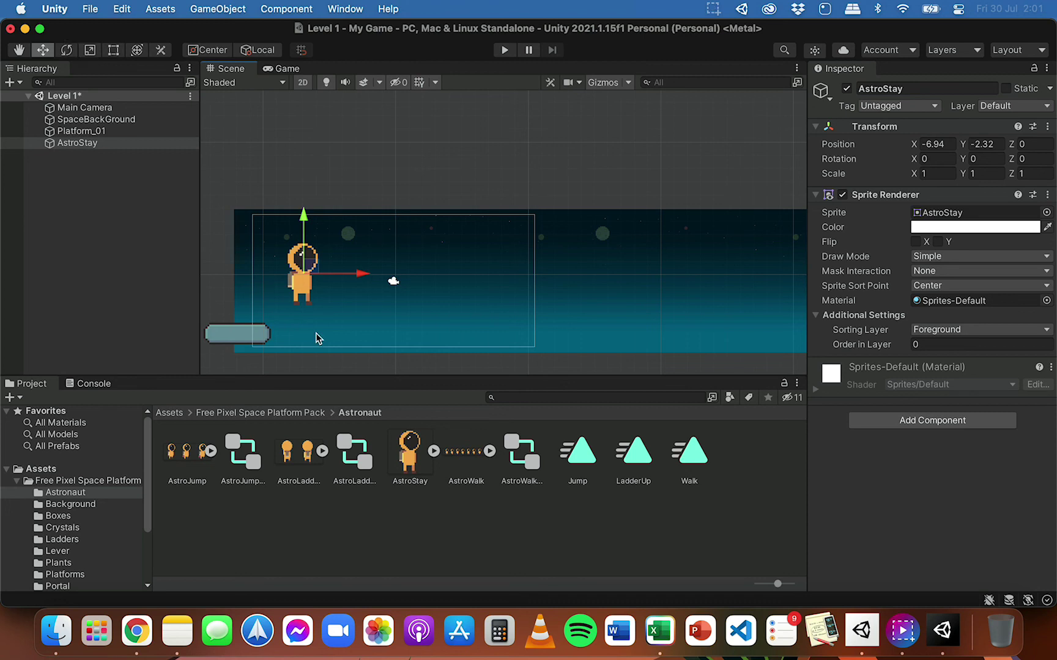
{"action": "left_click_drag", "start_coordinate": [311, 272], "coordinate": [309, 280]}
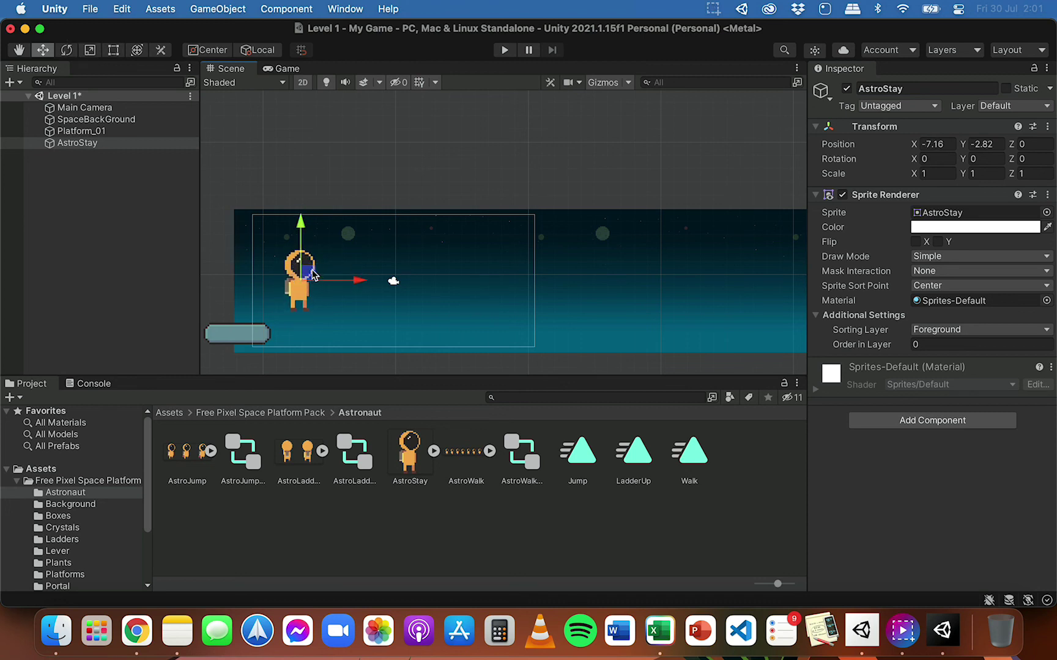
{"action": "left_click", "coordinate": [90, 49]}
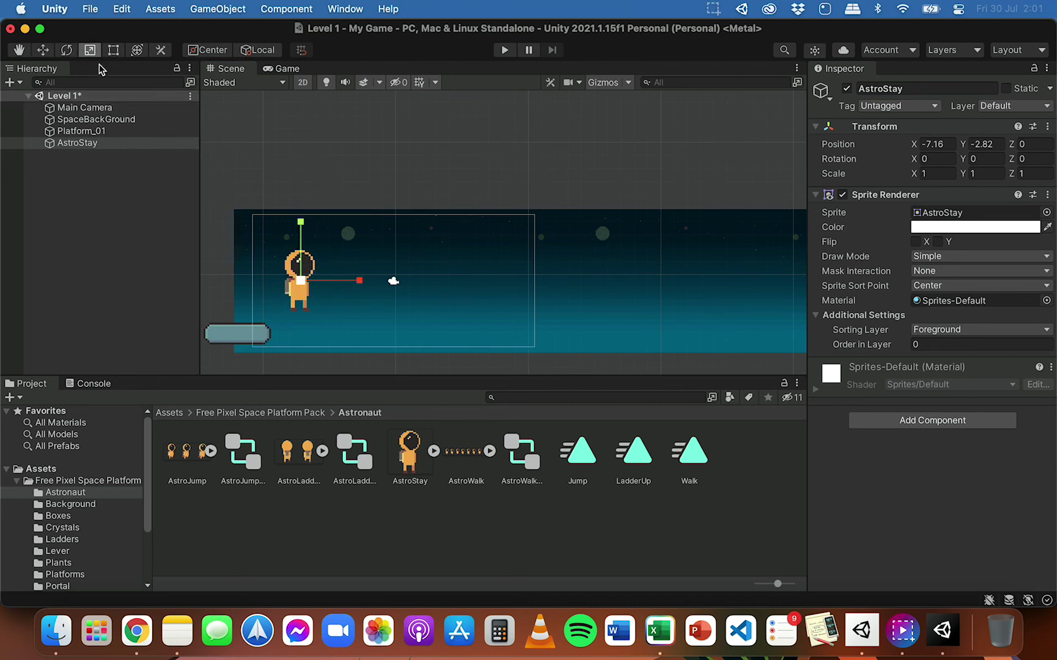
{"action": "left_click_drag", "start_coordinate": [304, 283], "coordinate": [289, 308]}
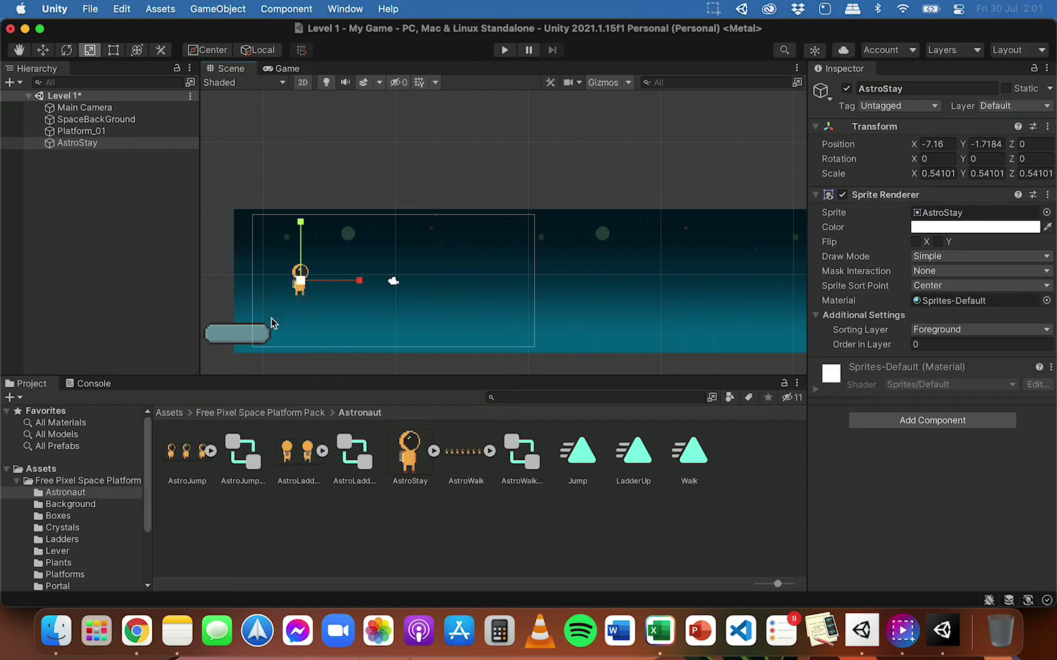
Step: Position Platform_01 directly under the astronaut's feet at about X -7.3, Y -2.53, and scale it uniformly to about 0.675
{"action": "left_click", "coordinate": [218, 336]}
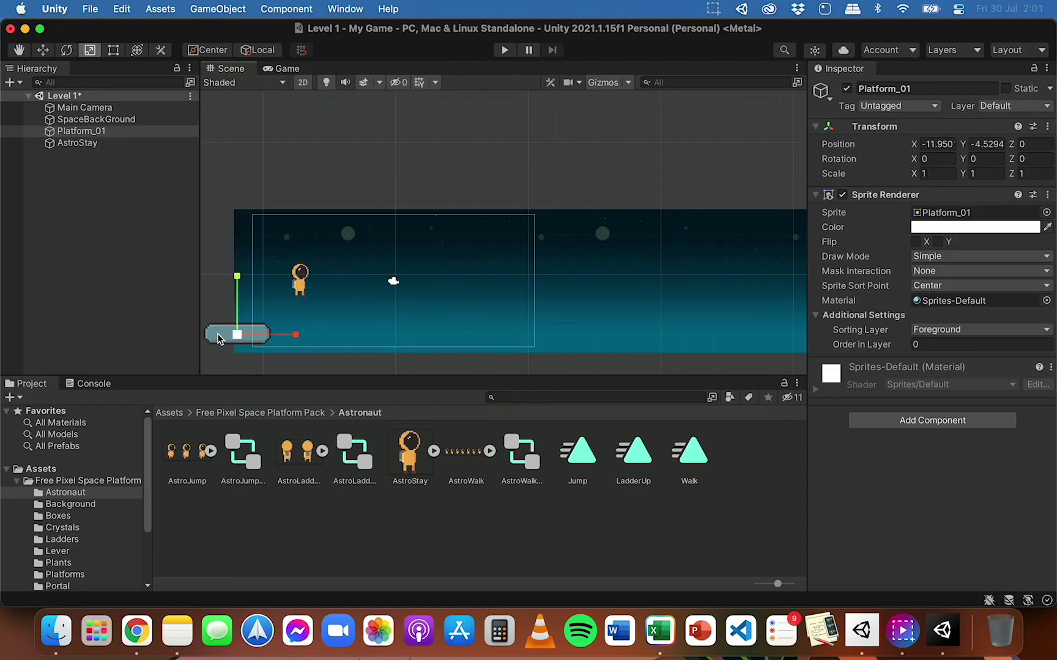
{"action": "left_click", "coordinate": [43, 49]}
{"action": "left_click_drag", "start_coordinate": [257, 333], "coordinate": [310, 310]}
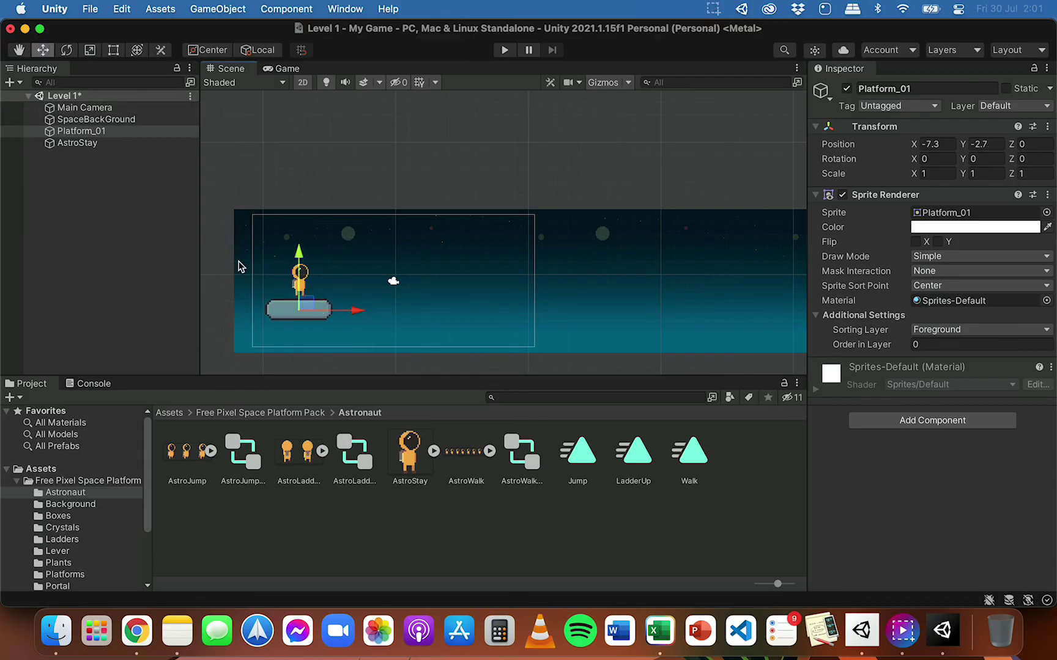
{"action": "left_click", "coordinate": [89, 50]}
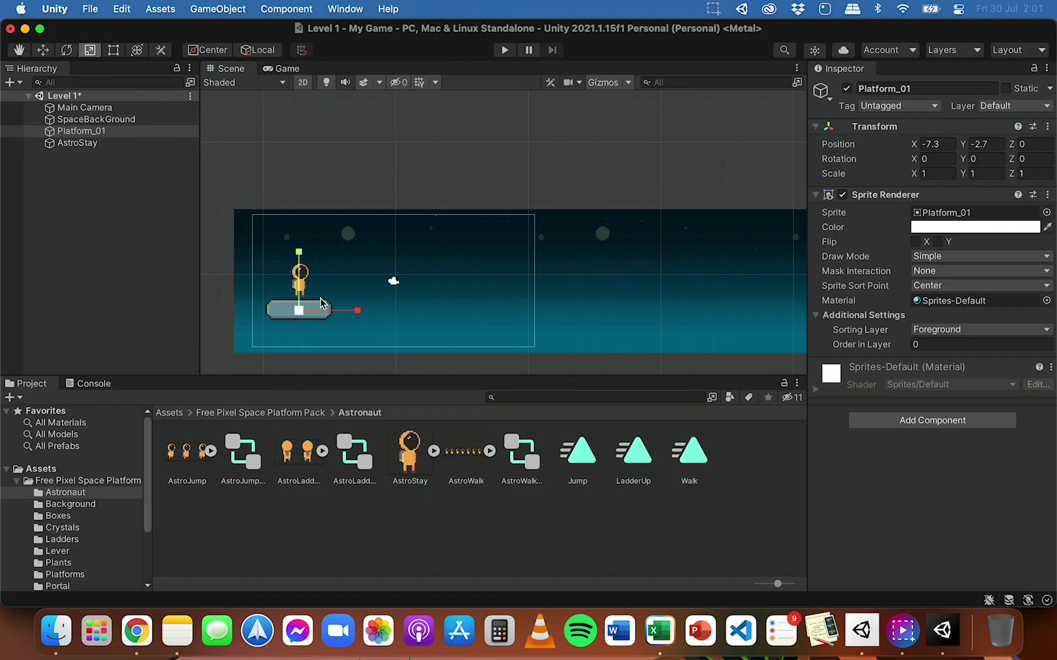
{"action": "mouse_move", "coordinate": [298, 310]}
{"action": "left_mouse_down"}
{"action": "mouse_move", "coordinate": [291, 332]}
{"action": "mouse_move", "coordinate": [313, 307]}
{"action": "left_mouse_up"}
{"action": "left_click", "coordinate": [43, 49]}
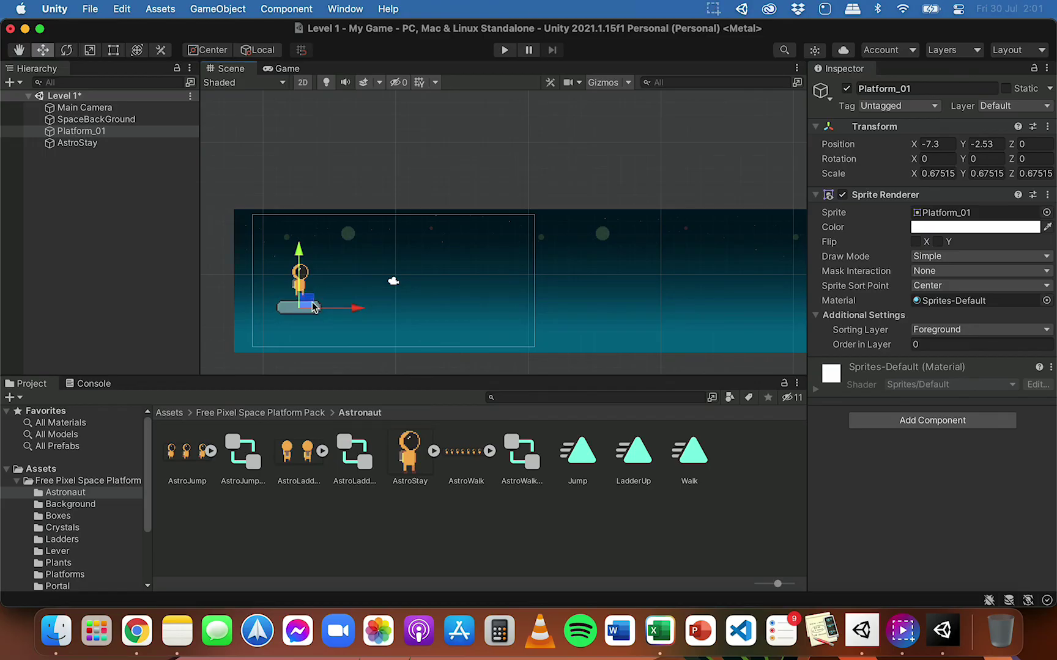
Step: Place Platform_02 from the Platforms folder near the camera frame's center, at about X 0.64, Y -0.88
{"action": "left_click", "coordinate": [248, 413]}
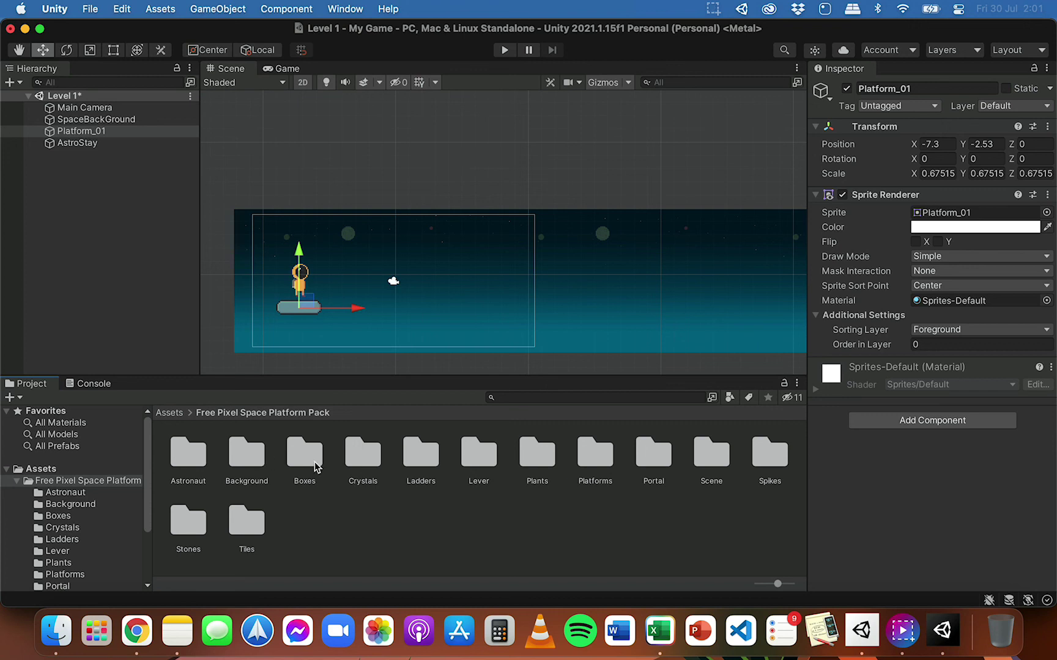
{"action": "double_click", "coordinate": [595, 452]}
{"action": "left_click_drag", "start_coordinate": [240, 462], "coordinate": [403, 287]}
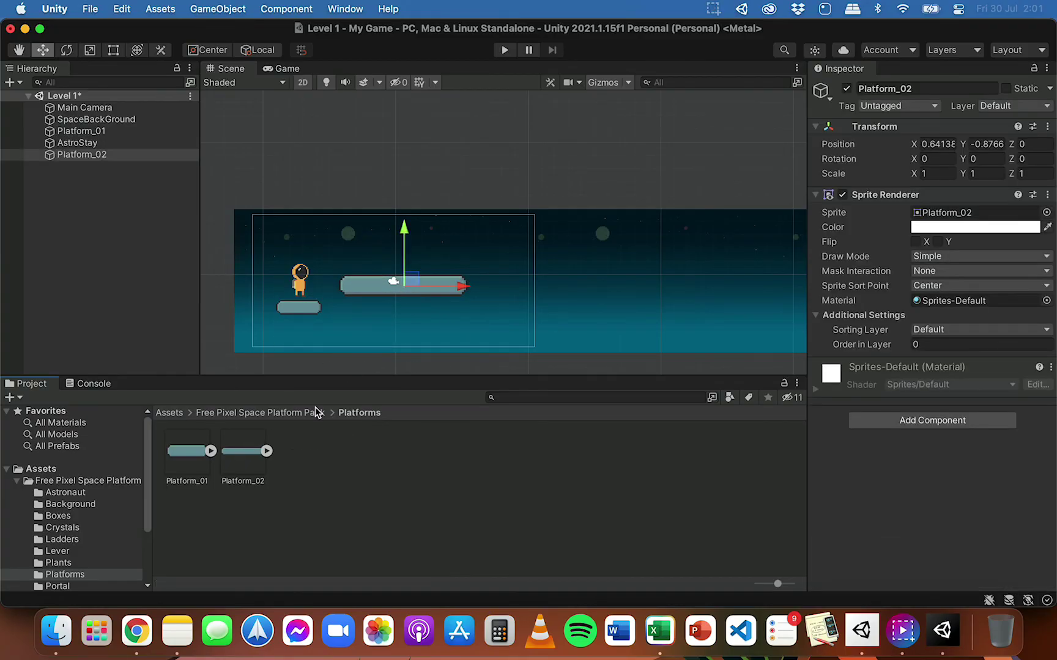
Step: Place Box_01 from the pack's Boxes folder above the right part of Platform_02, at about X 3.13, Y 1.73
{"action": "left_click", "coordinate": [264, 414]}
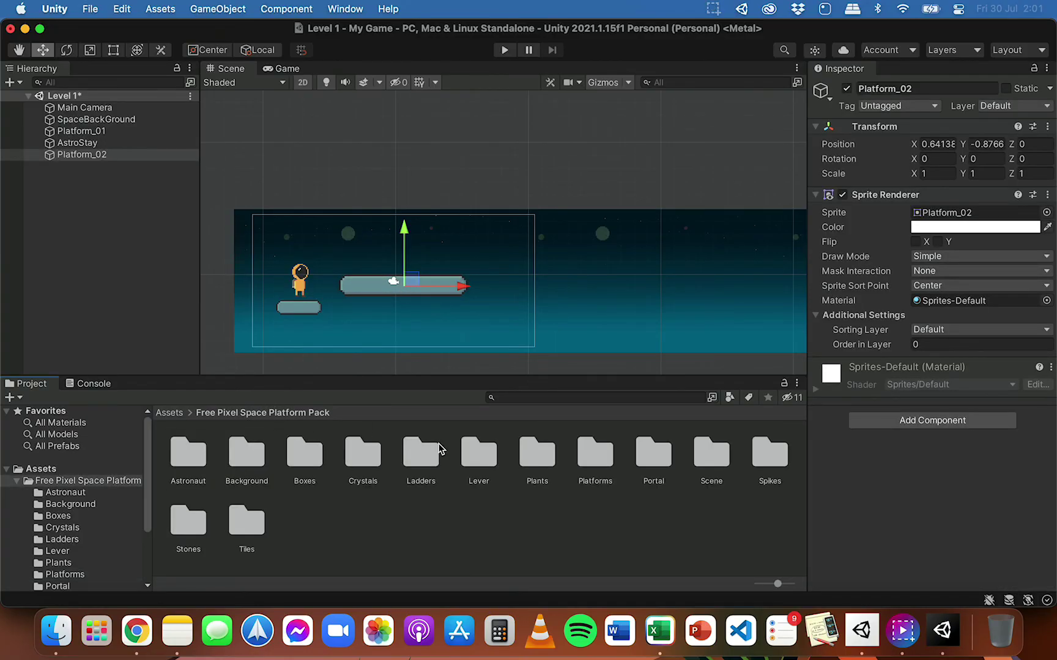
{"action": "double_click", "coordinate": [312, 454]}
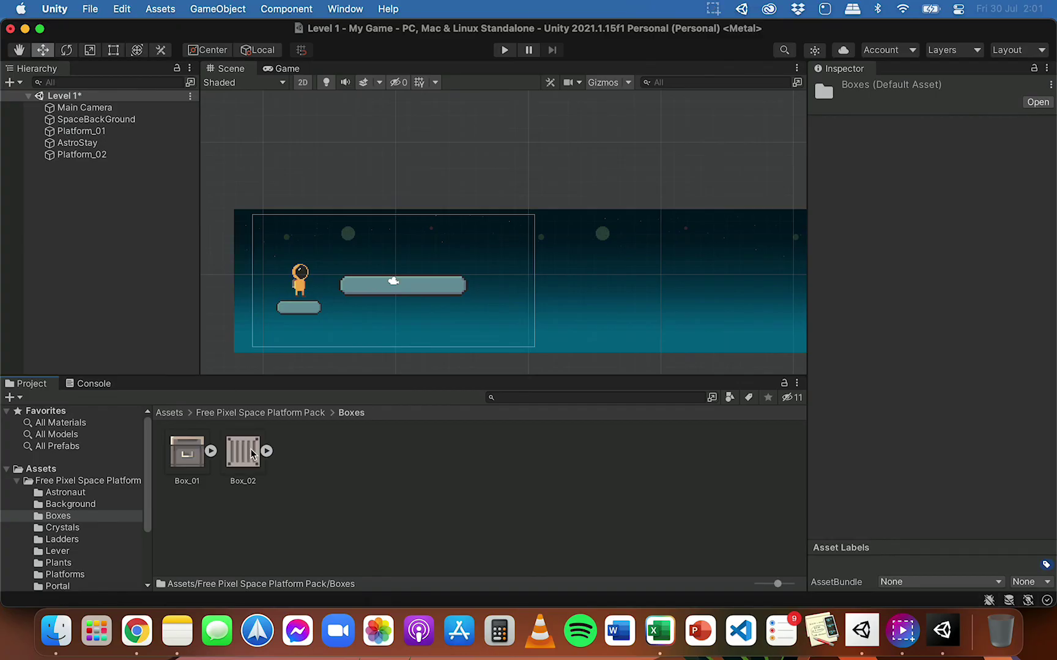
{"action": "left_click_drag", "start_coordinate": [187, 453], "coordinate": [460, 252]}
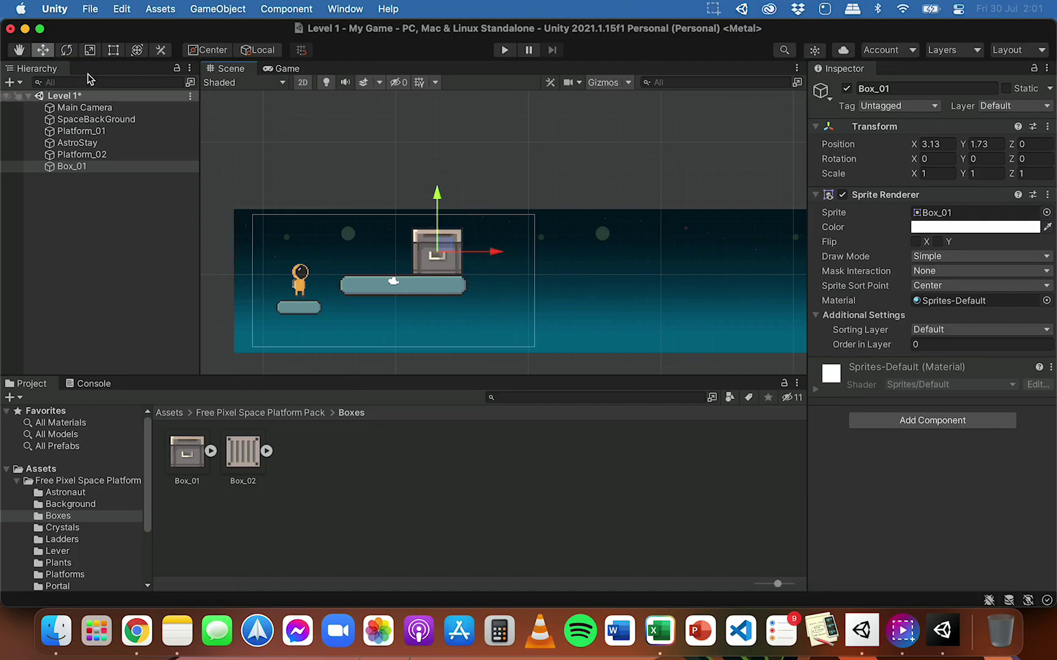
Step: Scale Box_01 uniformly to about 0.59 and rest it on Platform_02's right end at about X 3.46, Y 1.07
{"action": "left_click", "coordinate": [90, 50]}
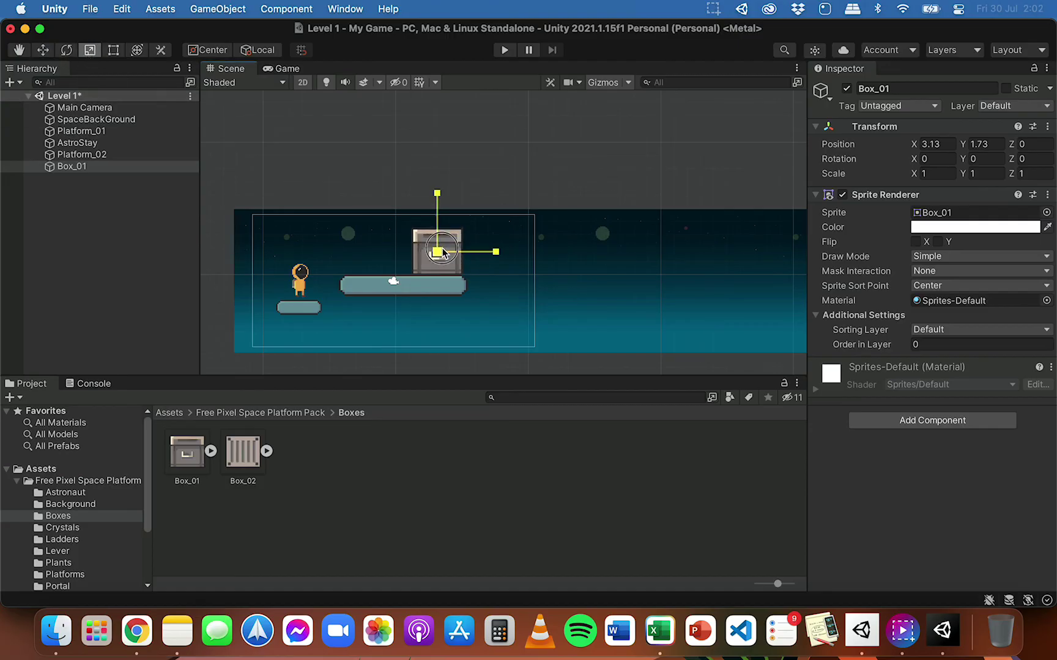
{"action": "left_click_drag", "start_coordinate": [442, 253], "coordinate": [425, 260]}
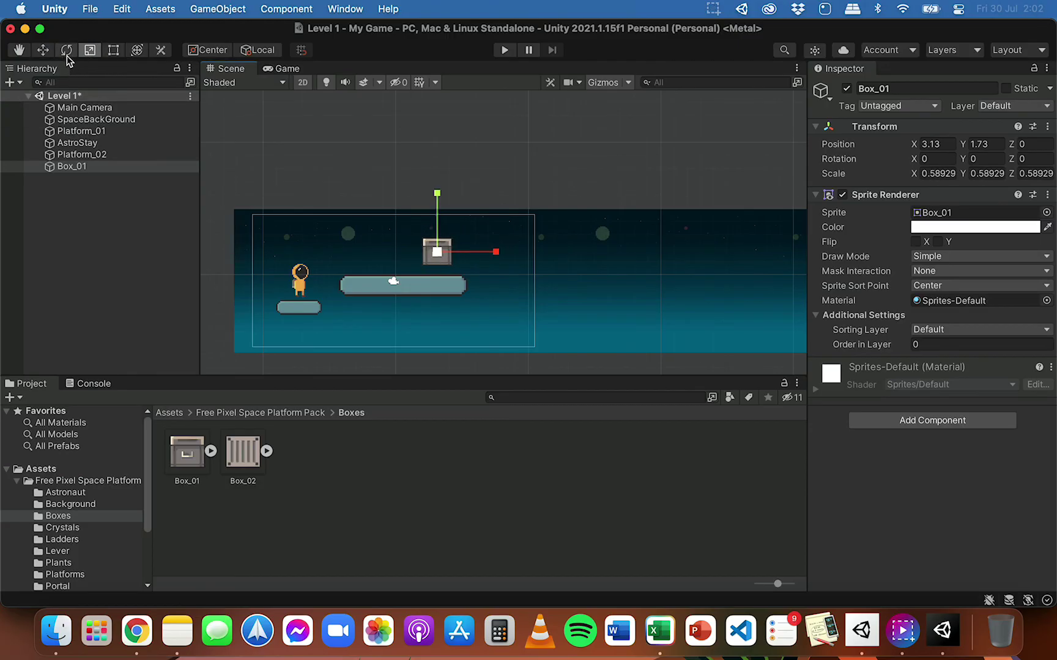
{"action": "left_click", "coordinate": [43, 49]}
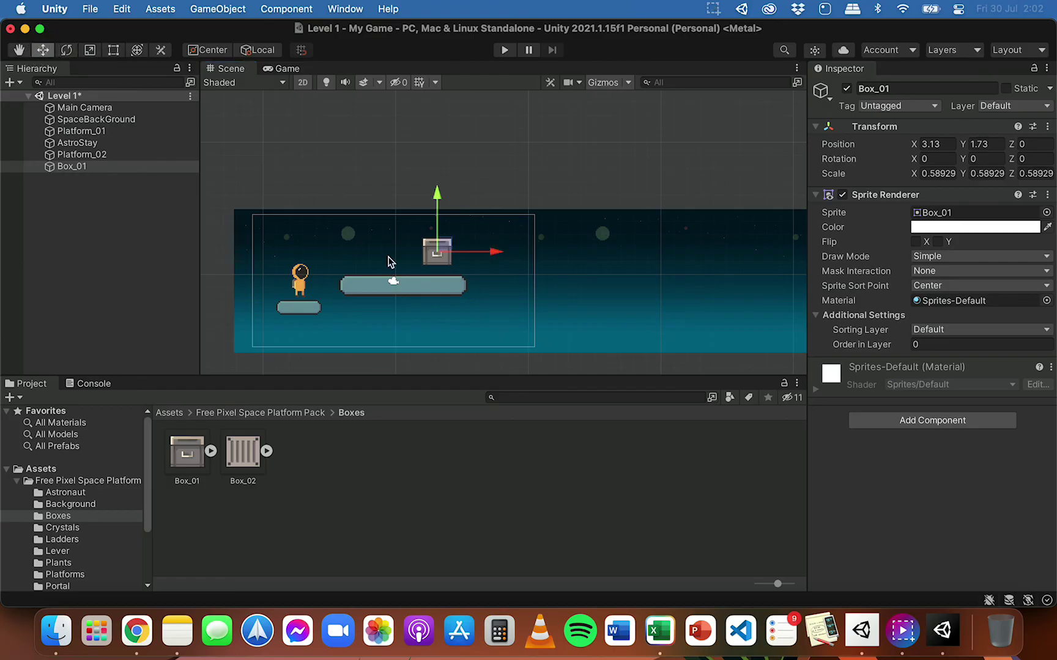
{"action": "left_click_drag", "start_coordinate": [442, 253], "coordinate": [446, 261]}
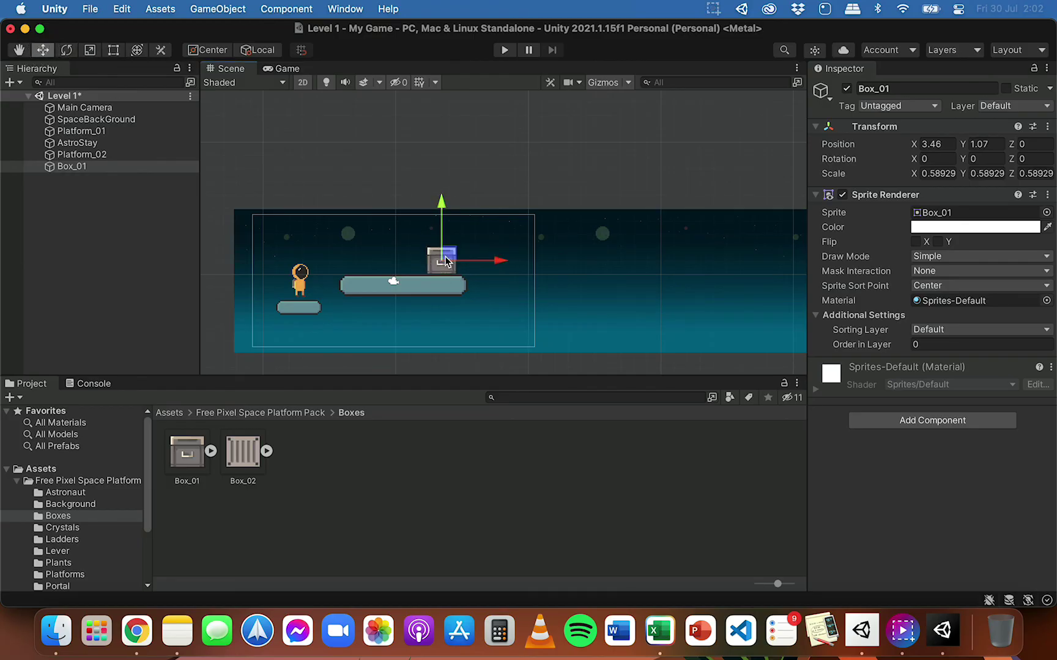